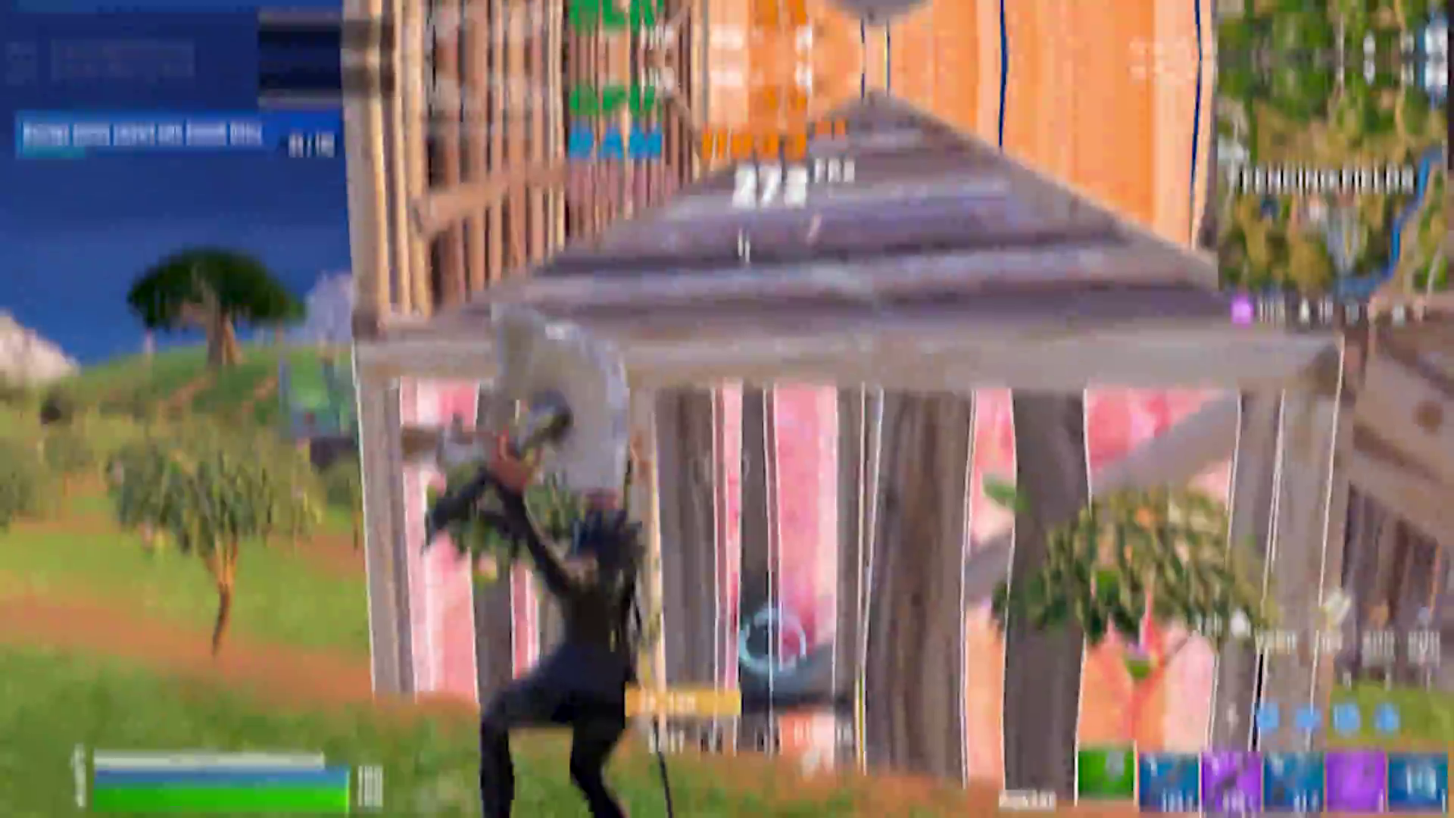
Reload the SMG and fire at the enemy by the wooden build until eliminated
key(r)
click(727, 409)
click(727, 409)
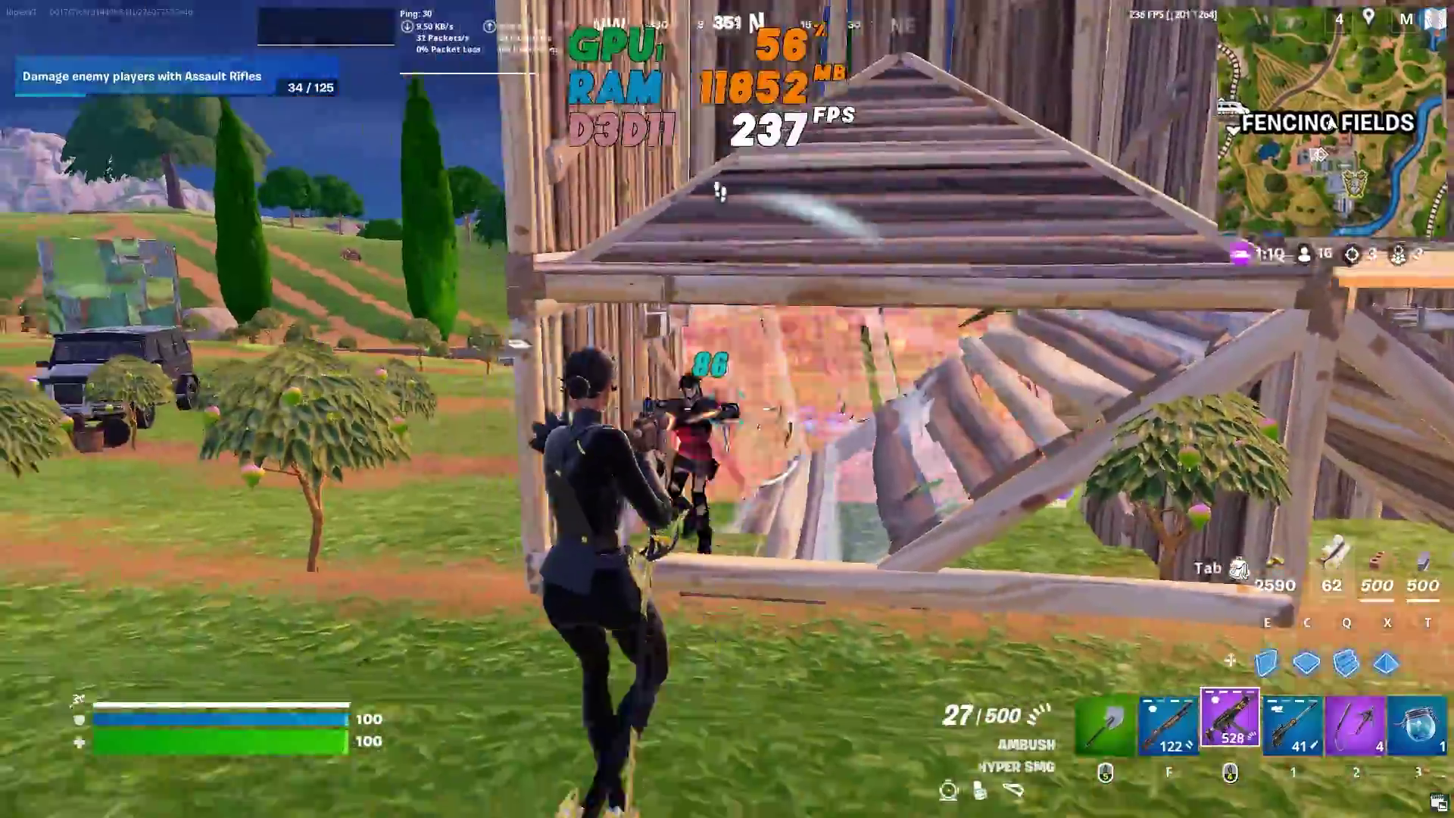
Pick up the dropped loot, switch to the pump shotgun and put up walls
key(alt)
key(f)
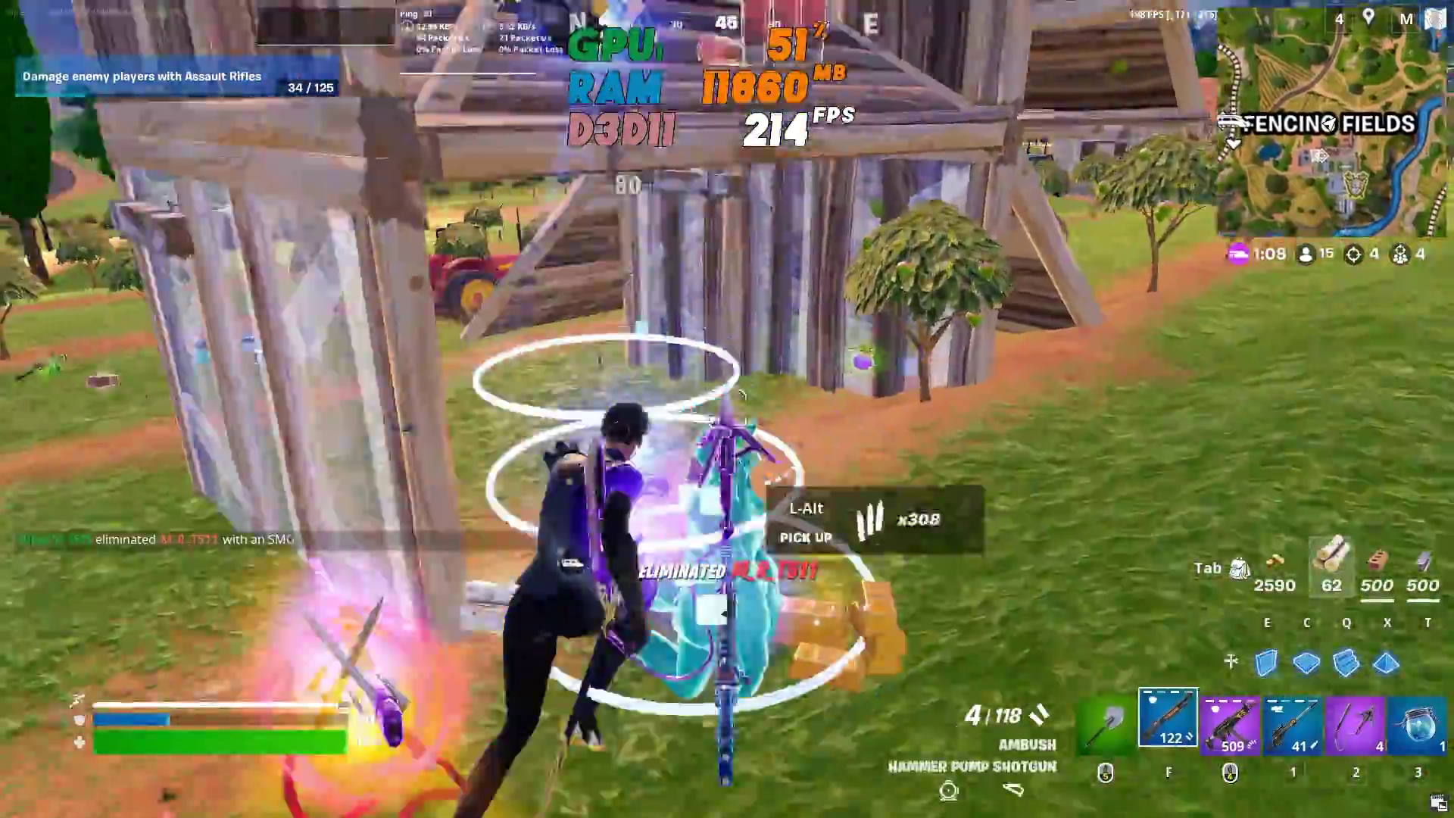
key(e)
click(727, 409)
click(727, 409)
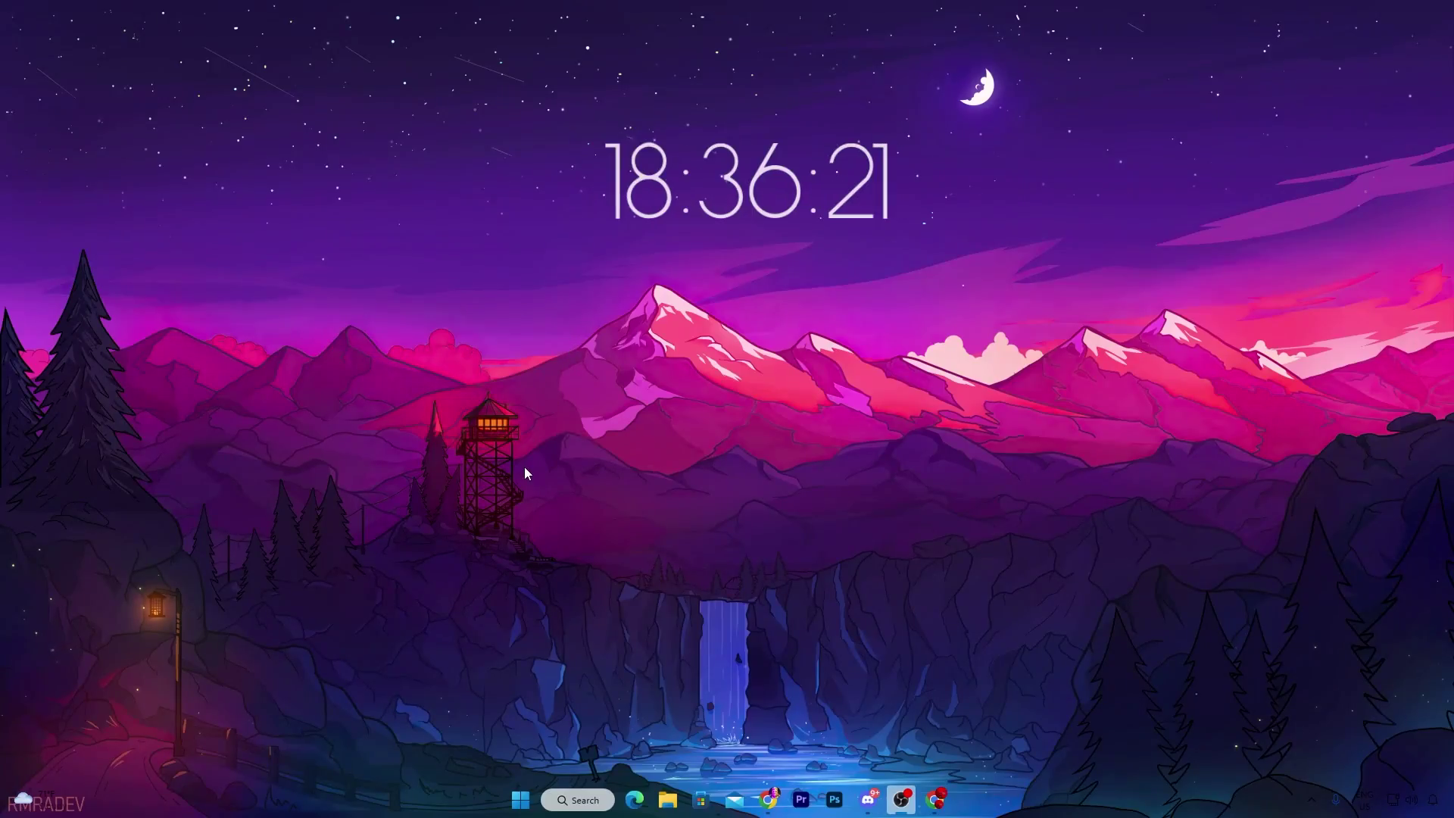
Launch the Local Group Policy Editor with gpedit.msc from the Run prompt
key(super+r)
drag(88, 623, 635, 350)
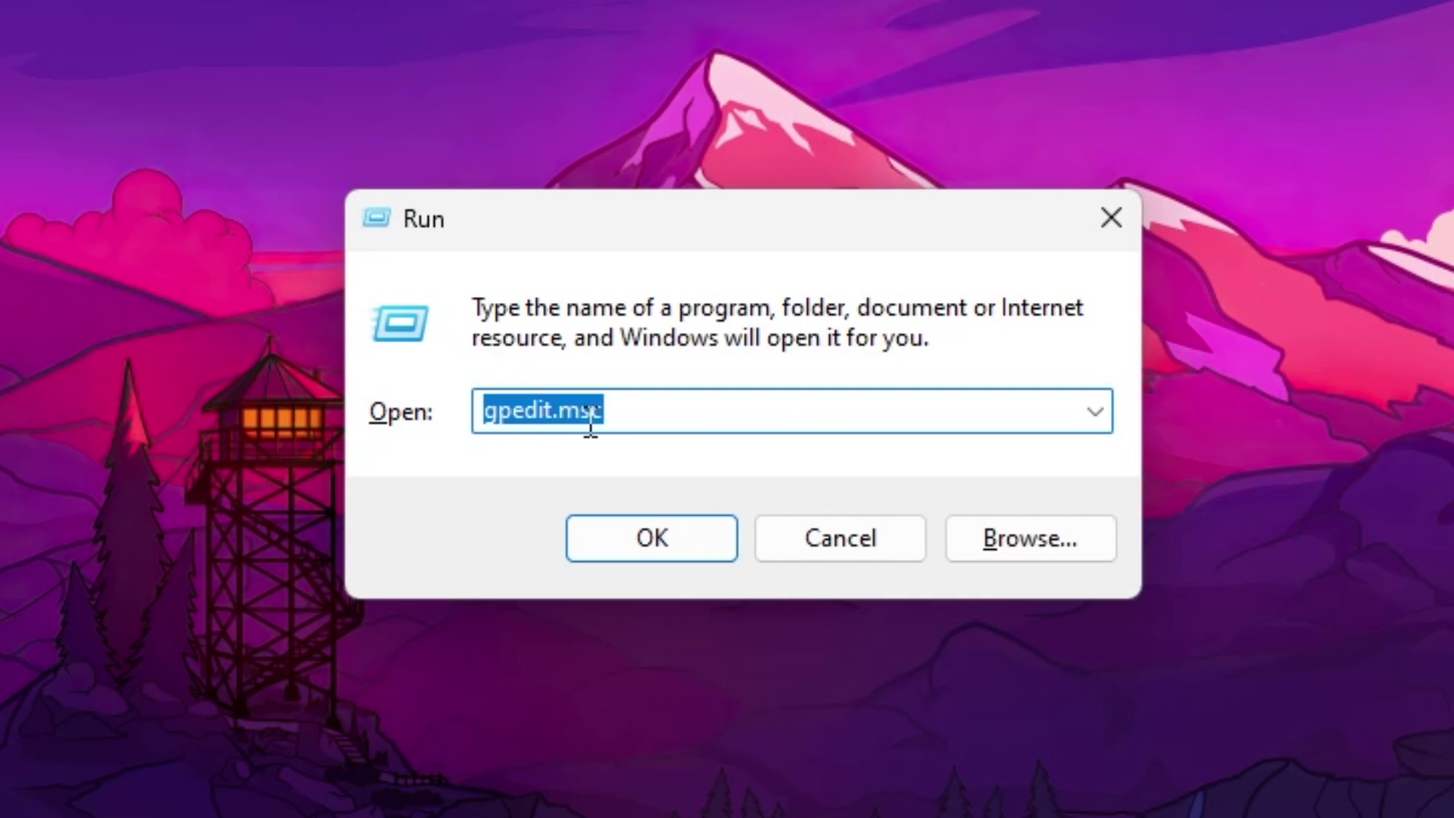
click(631, 411)
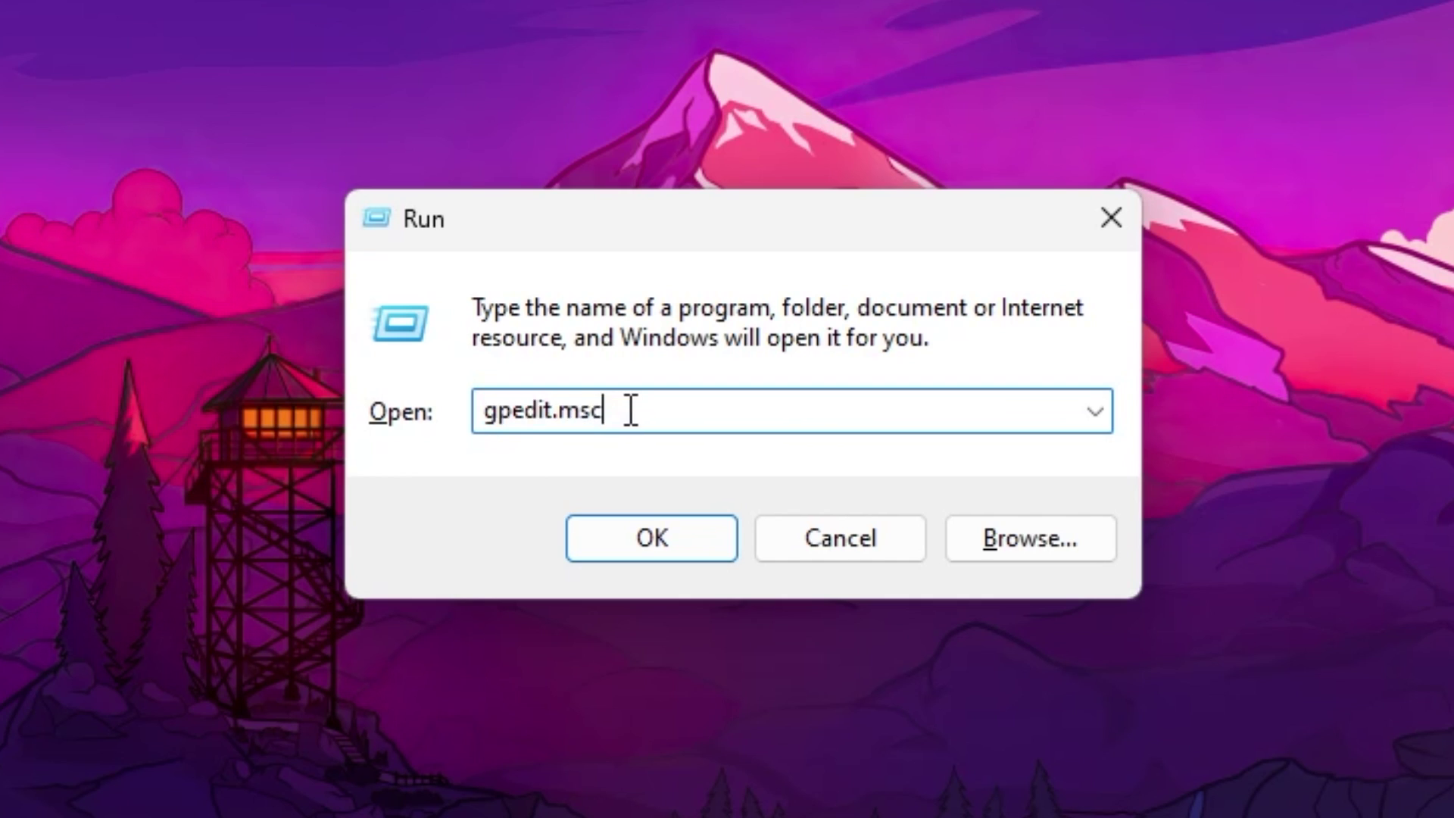
click(659, 539)
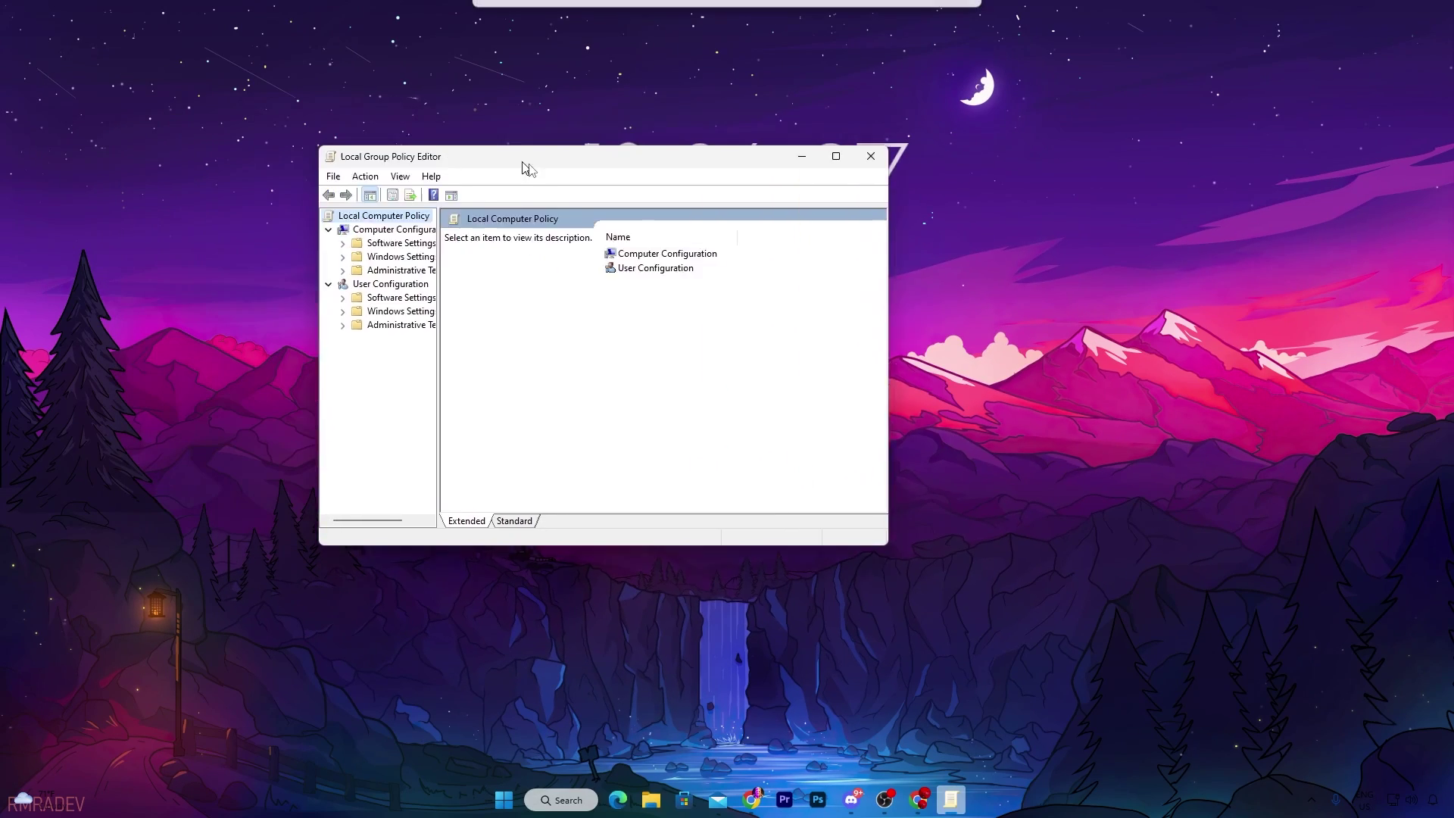
drag(528, 168, 650, 221)
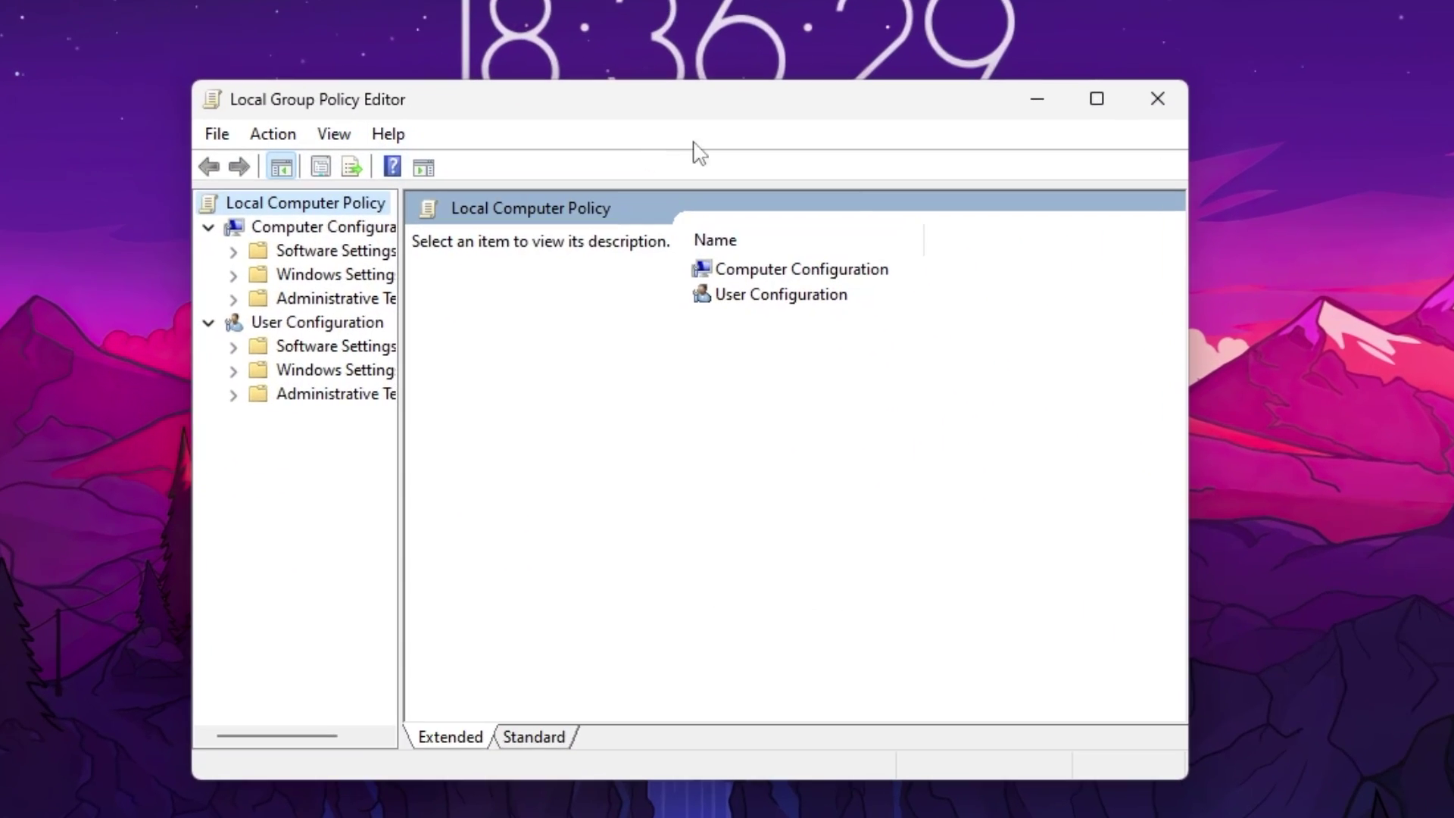
Set Turn off Power Throttling under System > Power Management > Power Throttling Settings to Enabled
double_click(780, 271)
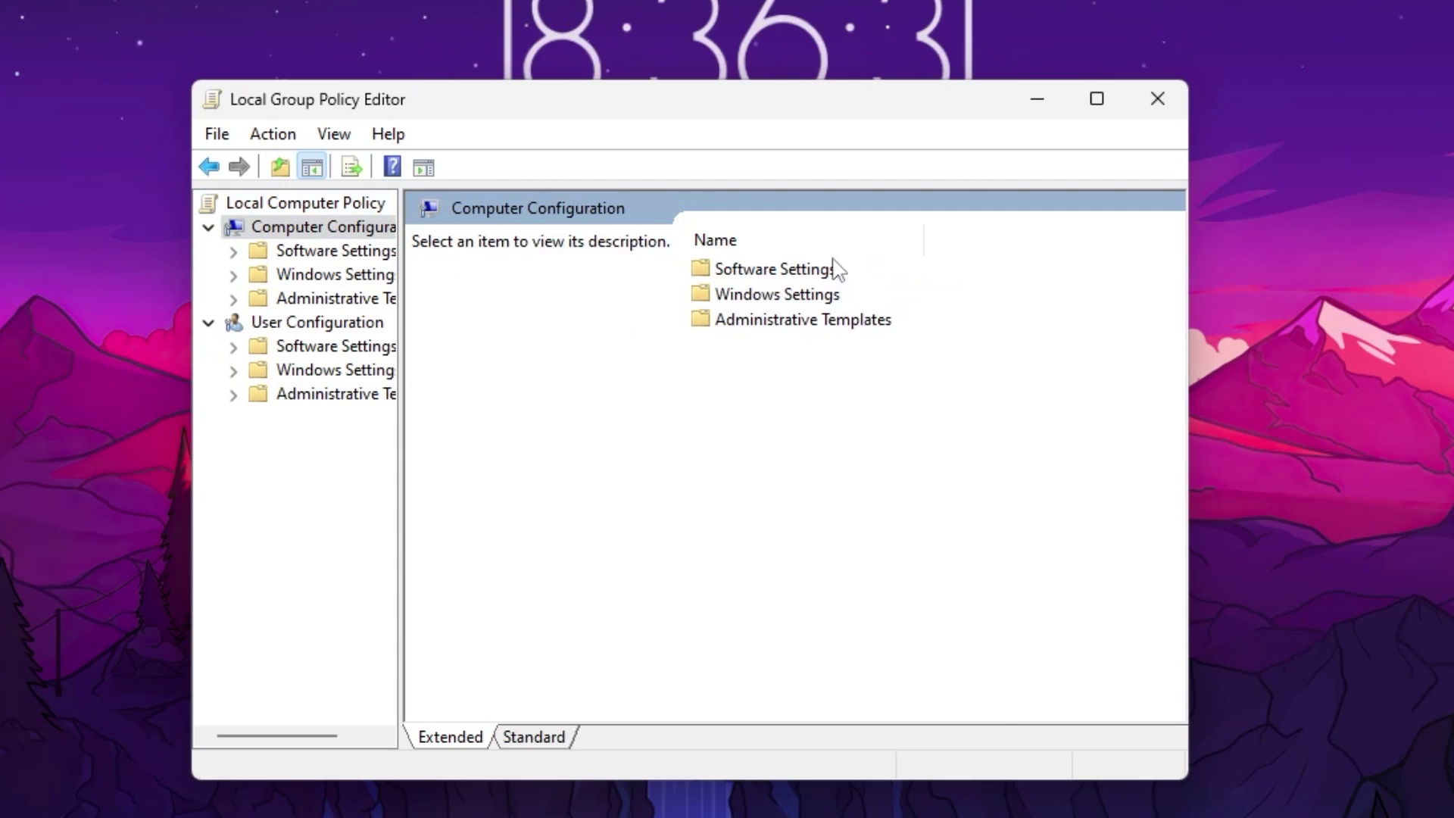
double_click(790, 319)
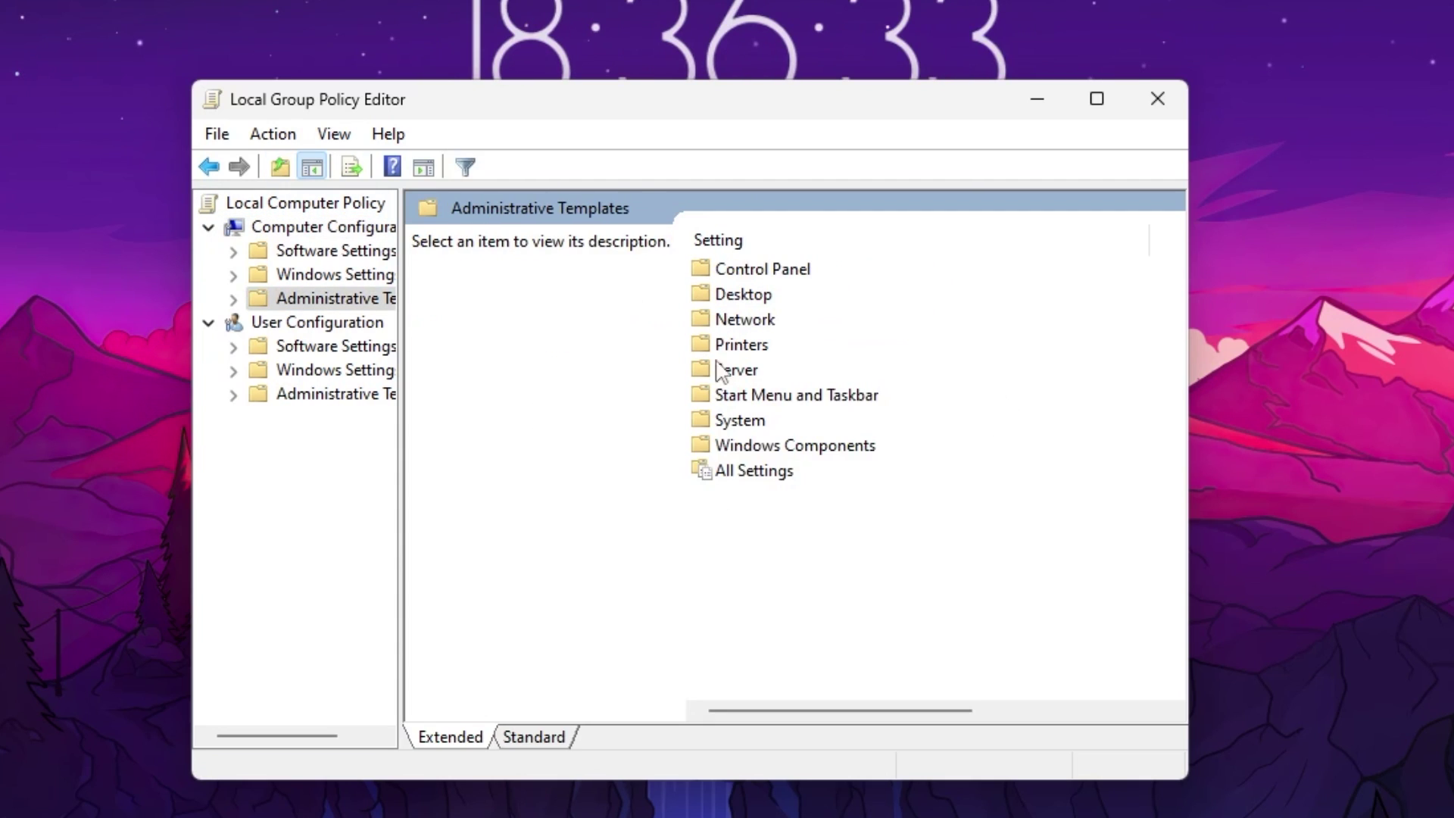
double_click(725, 423)
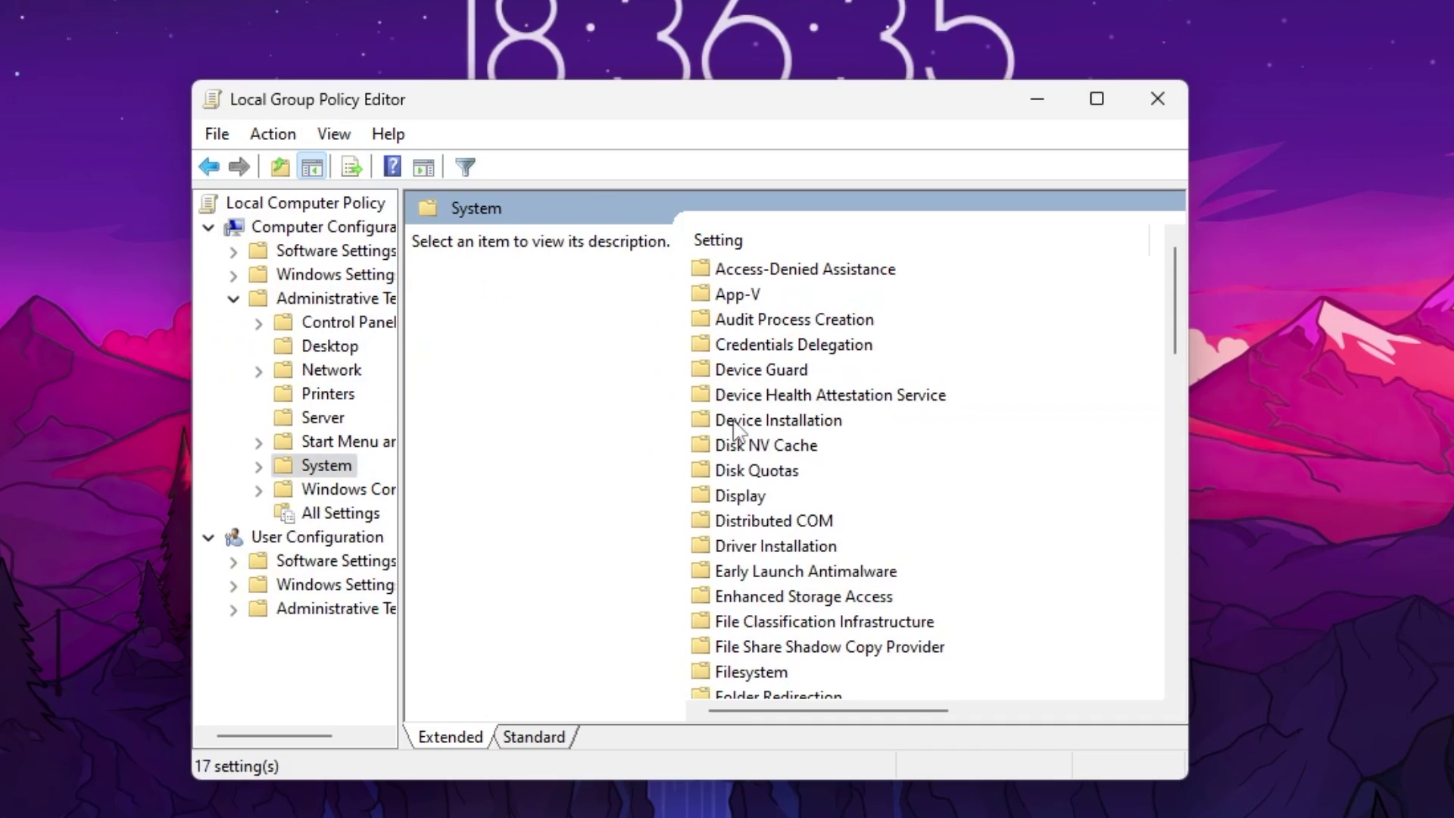
scroll(765, 352, down, 7)
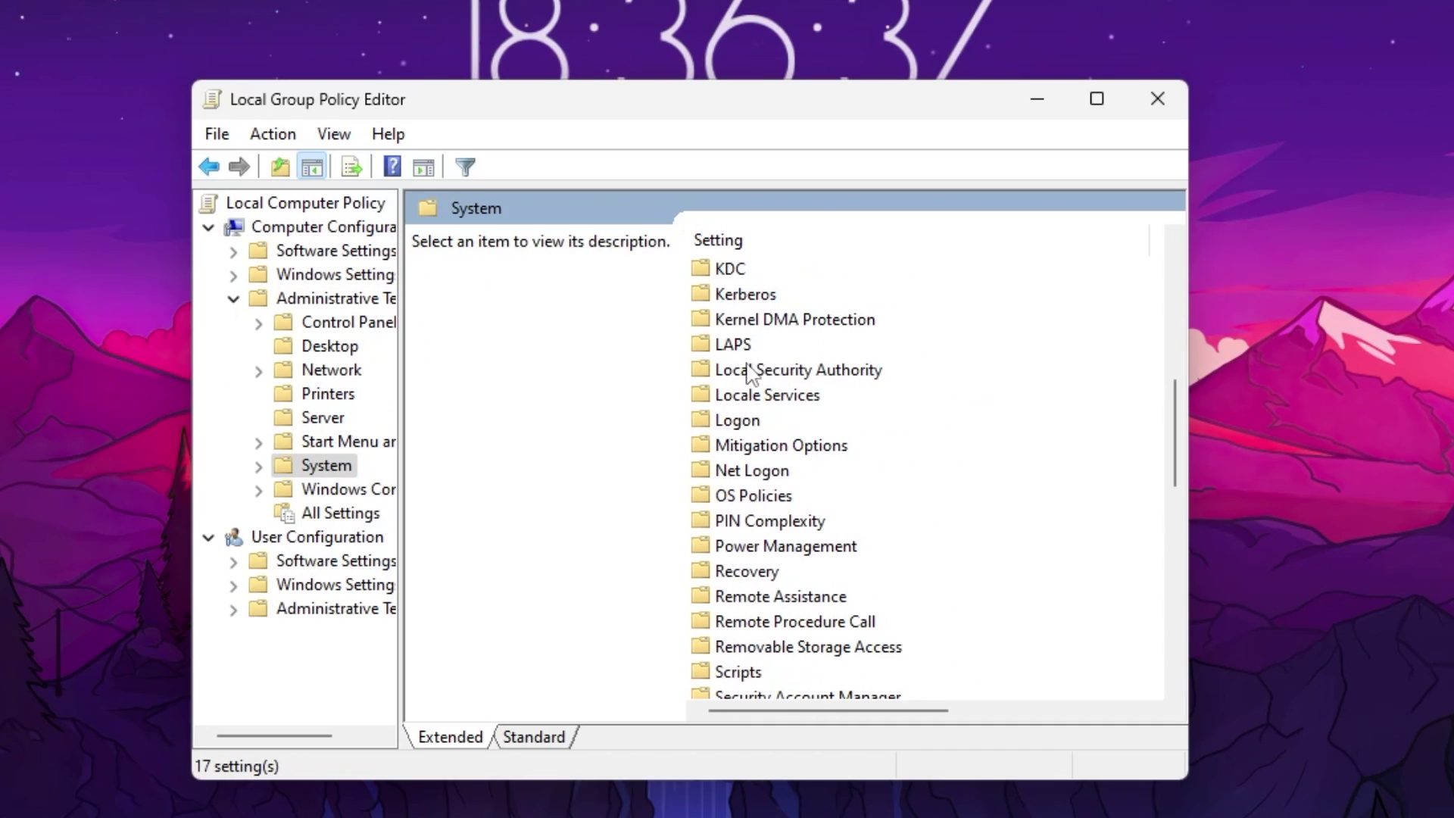
double_click(774, 542)
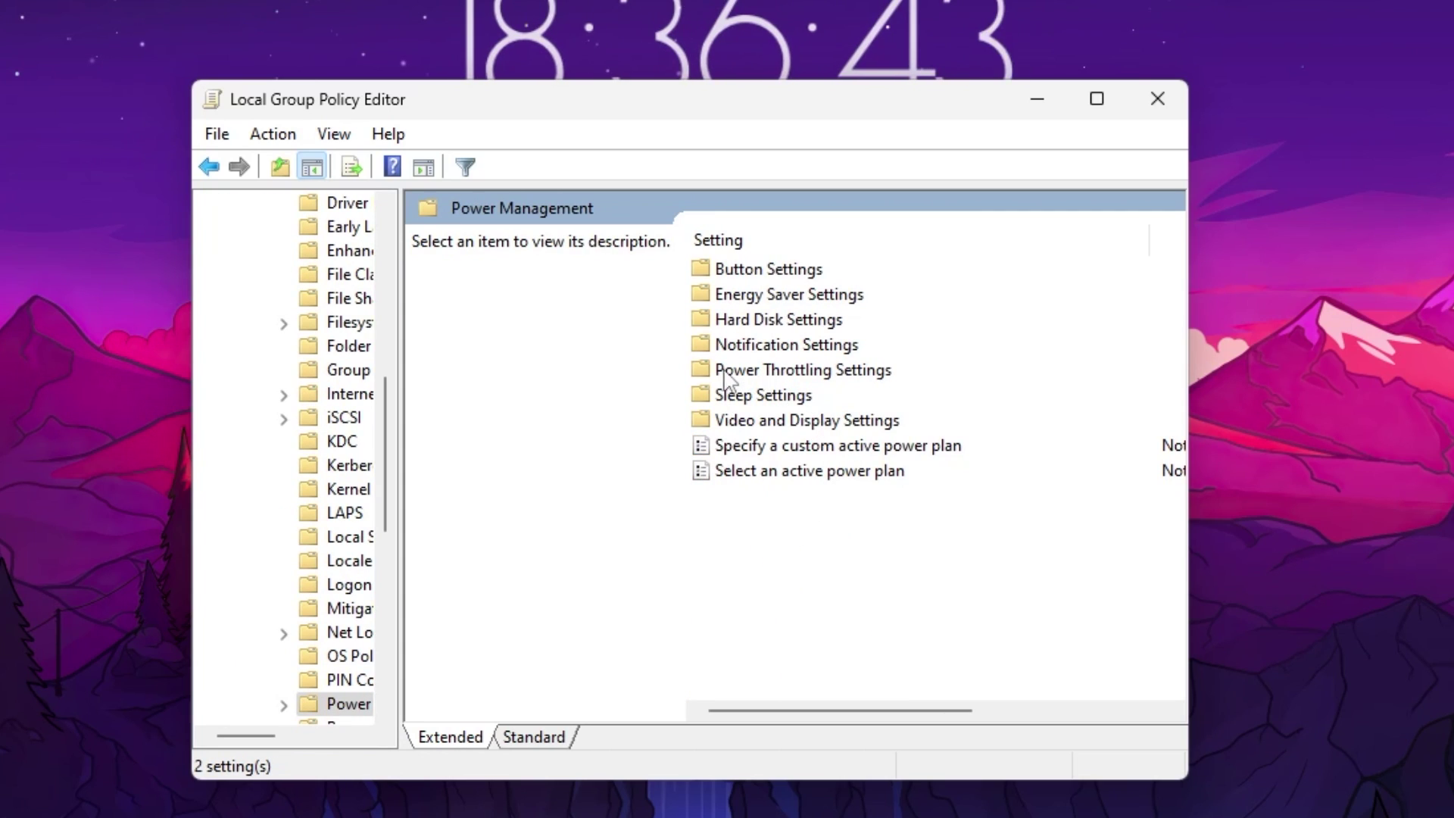
double_click(746, 371)
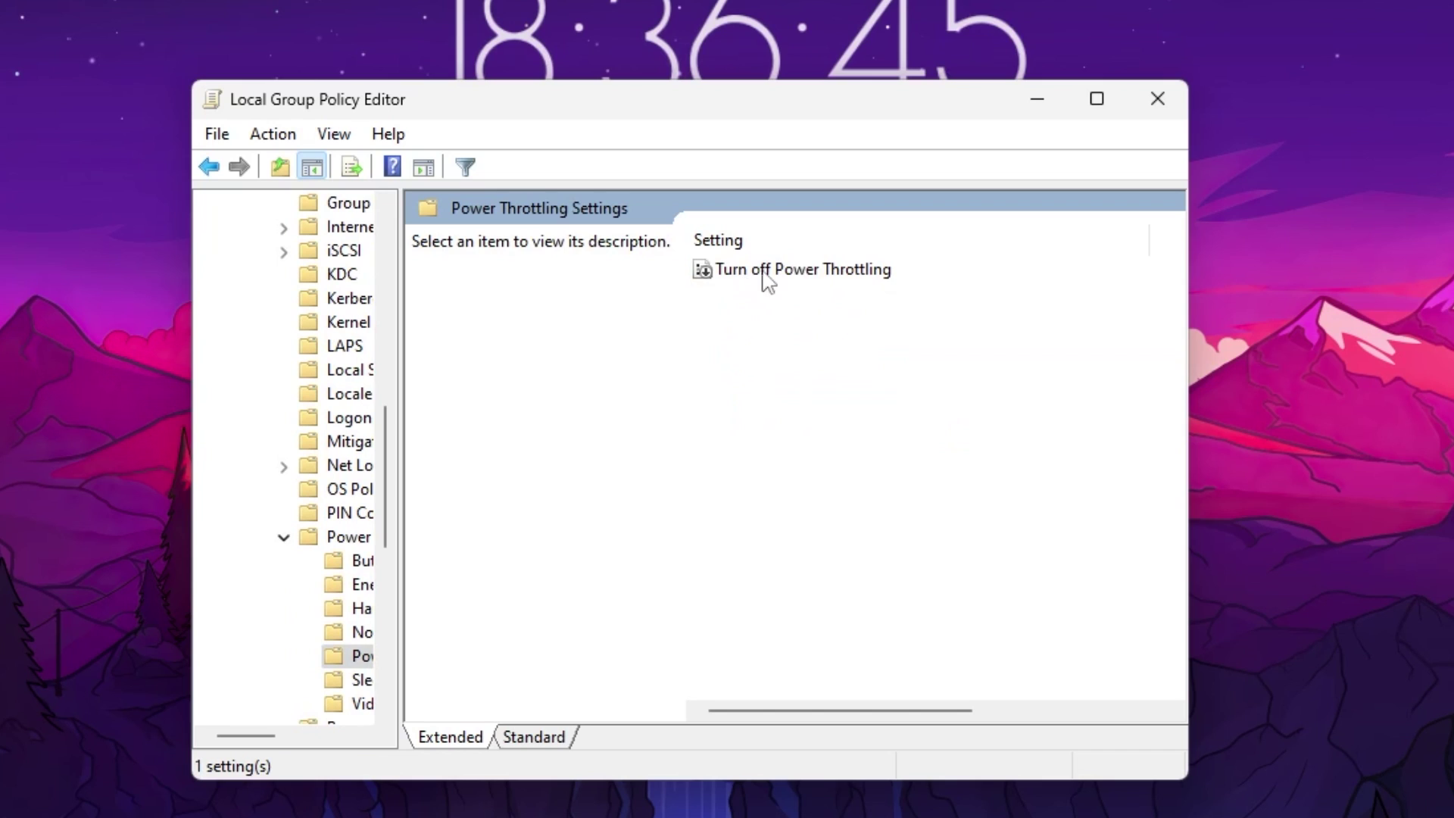
double_click(828, 274)
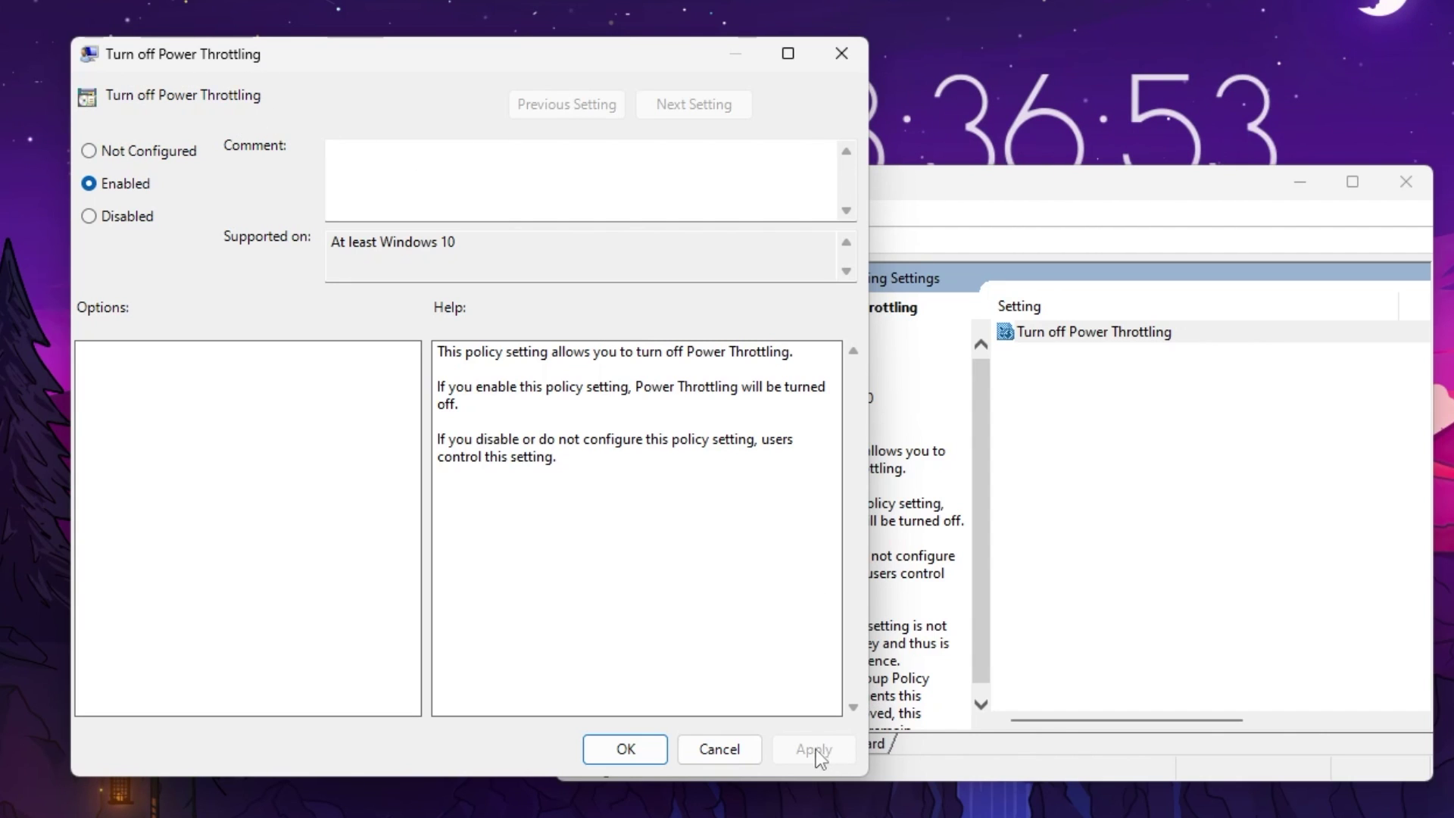
click(626, 749)
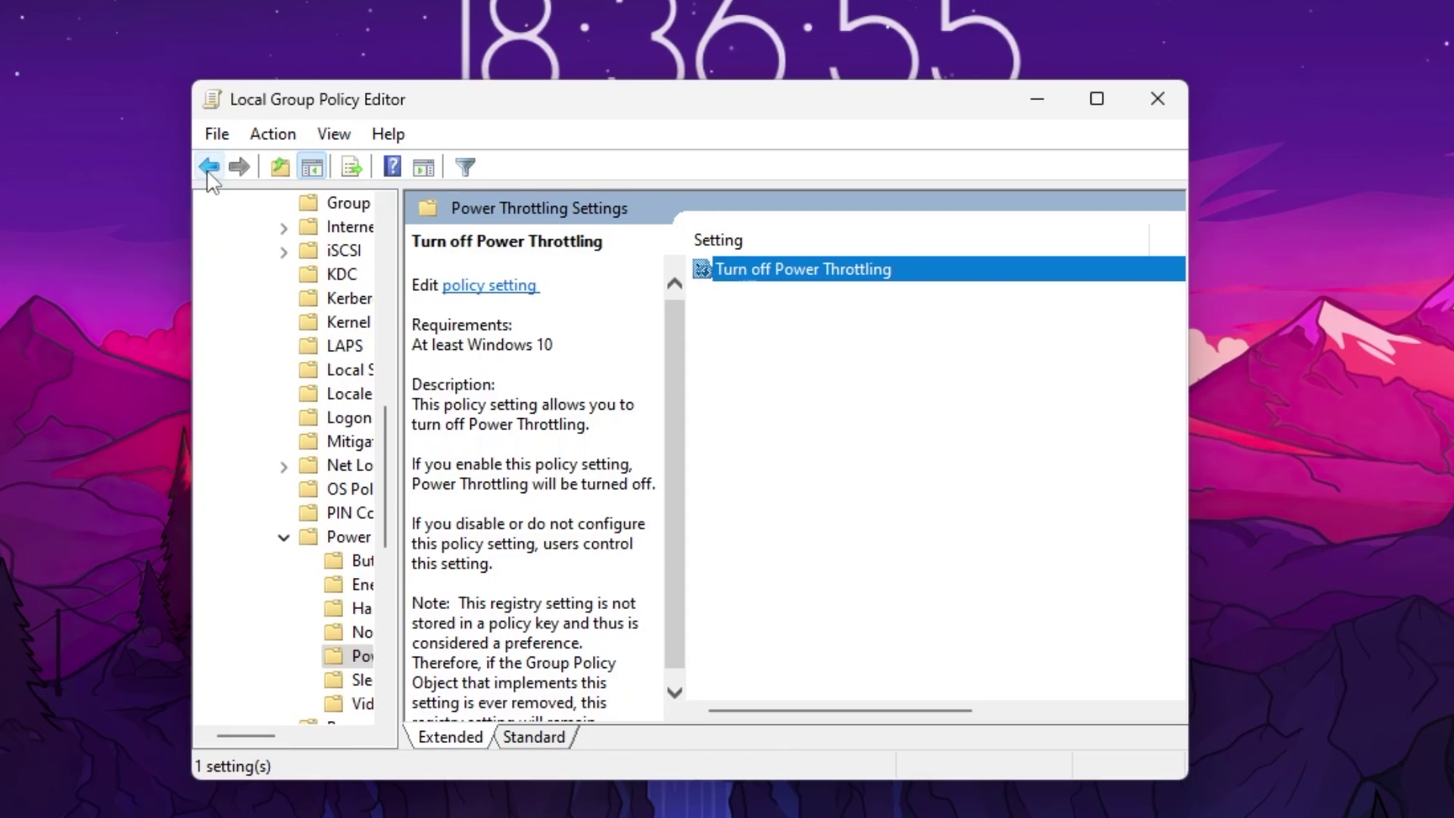
click(571, 242)
Under Windows Components > App Privacy, enable Let Windows apps run in the background with Force Deny
click(209, 167)
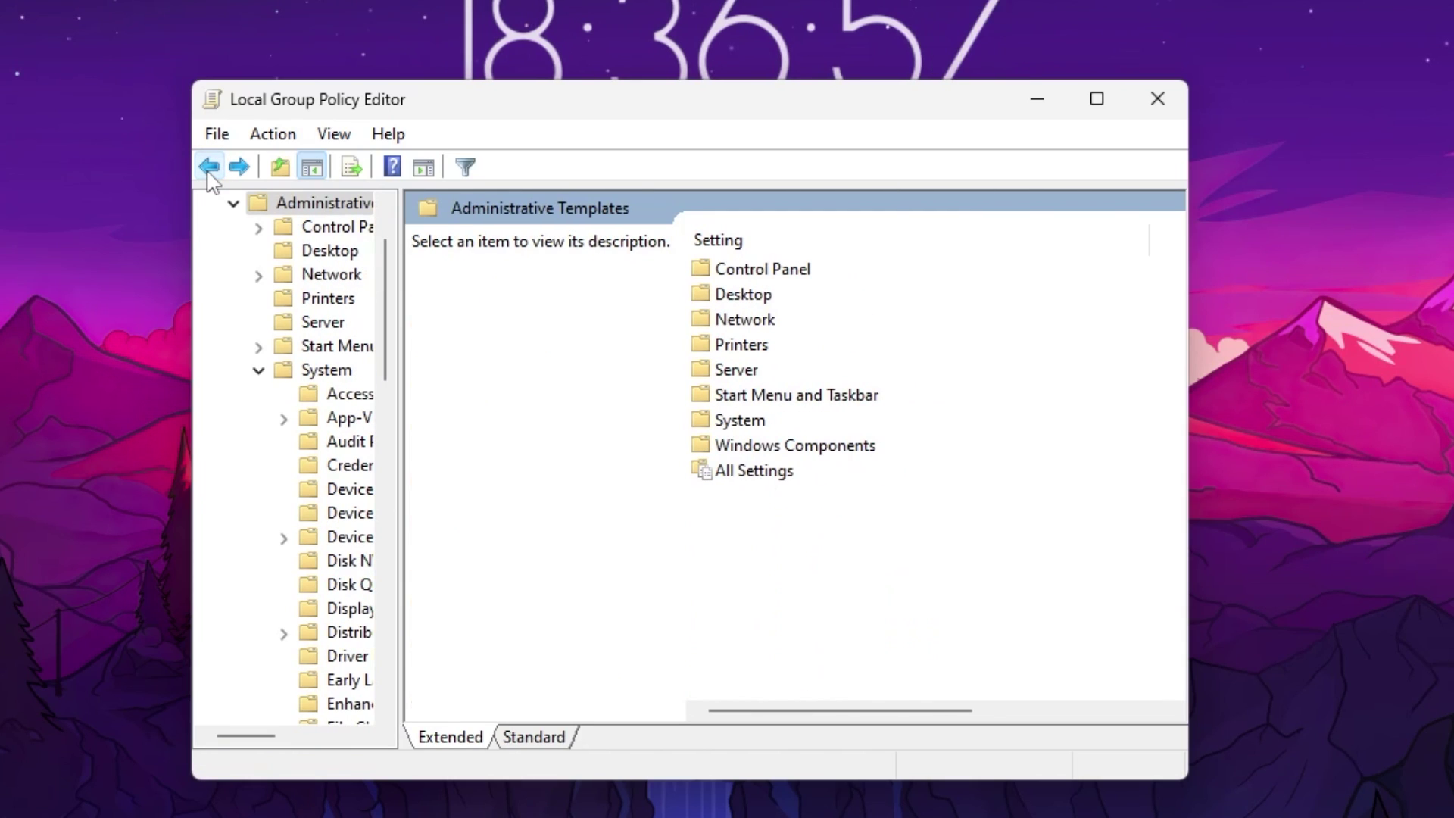
double_click(789, 450)
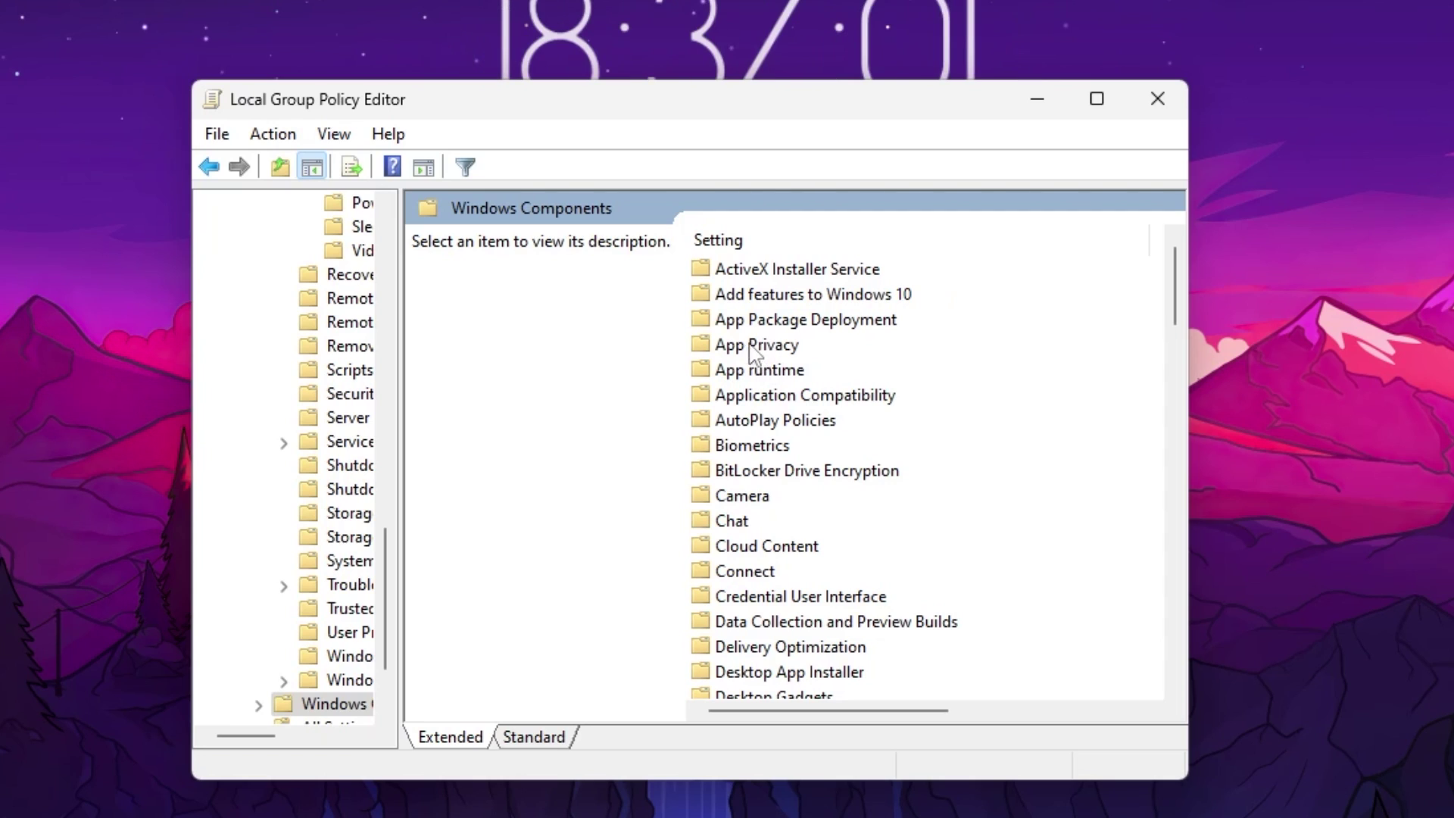
double_click(788, 347)
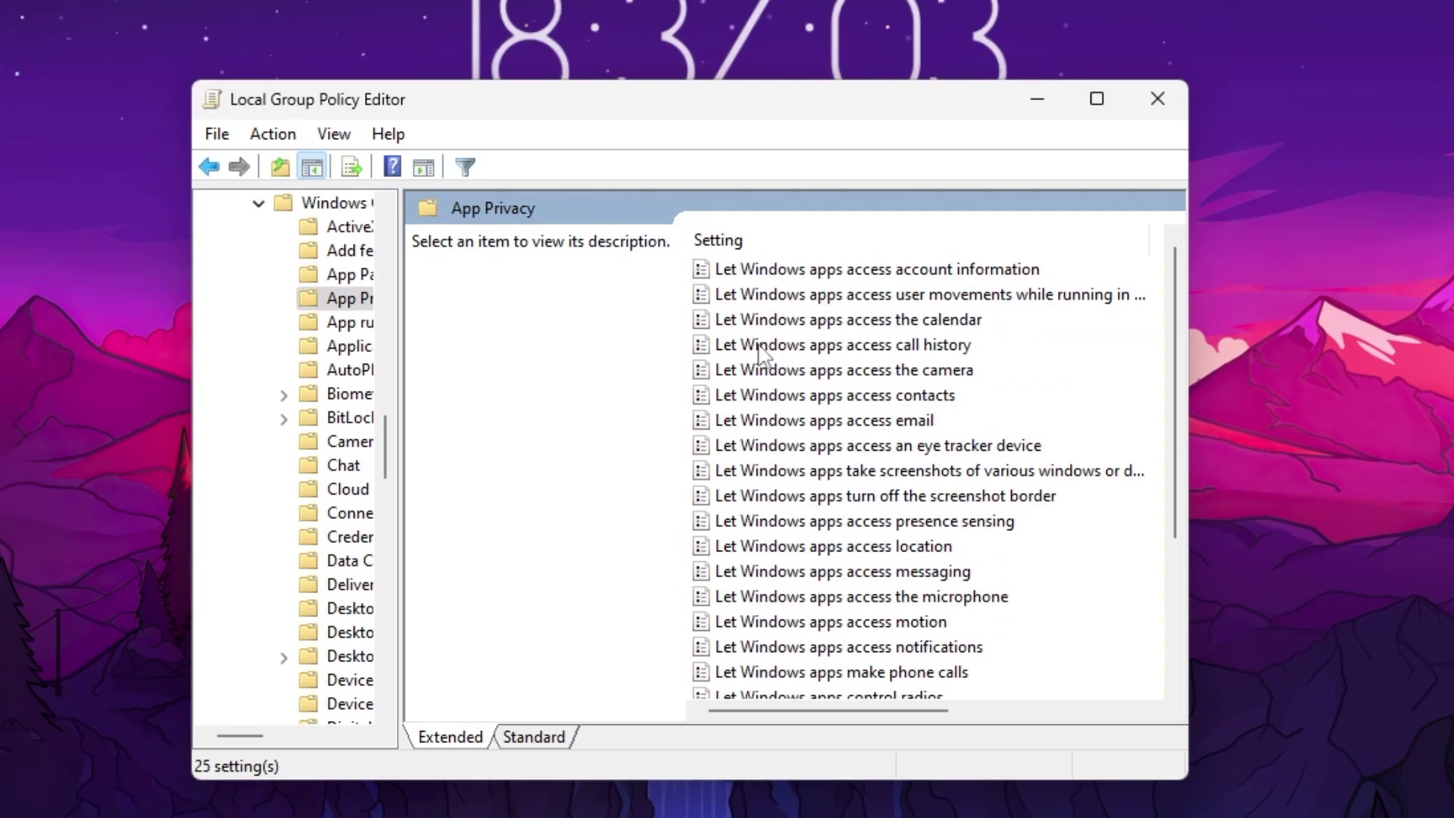
scroll(901, 376, down, 3)
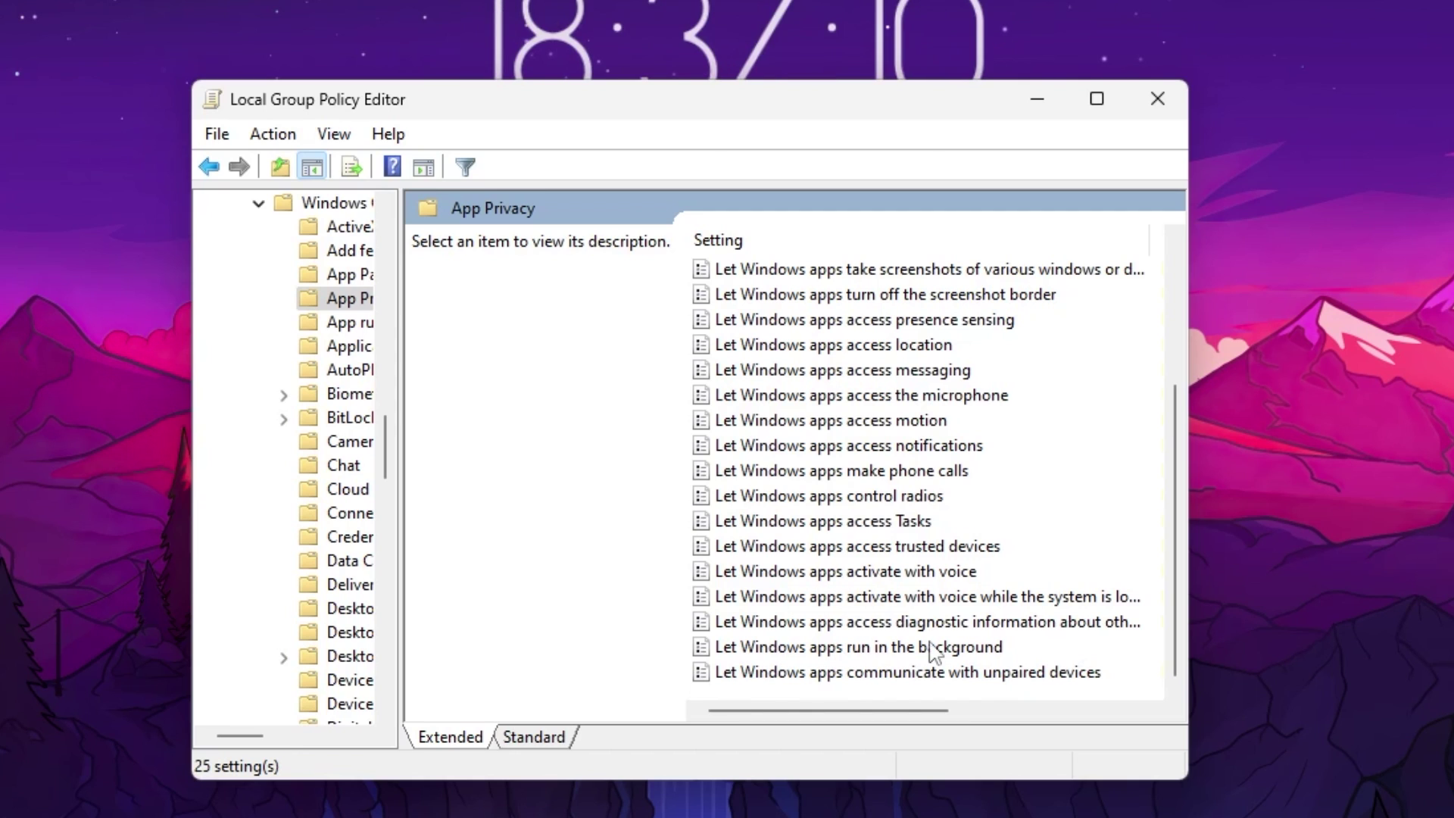
double_click(818, 648)
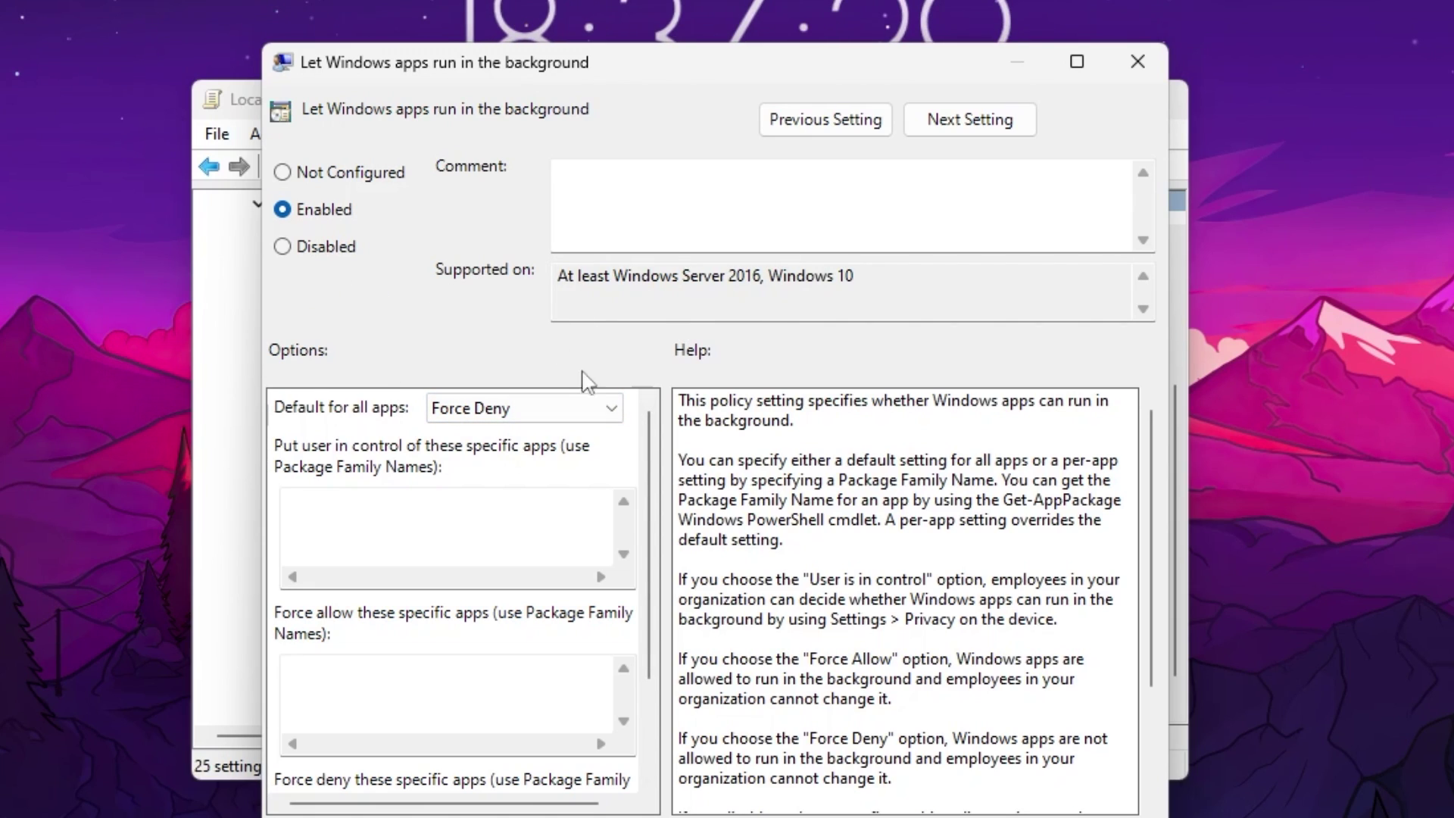
click(506, 415)
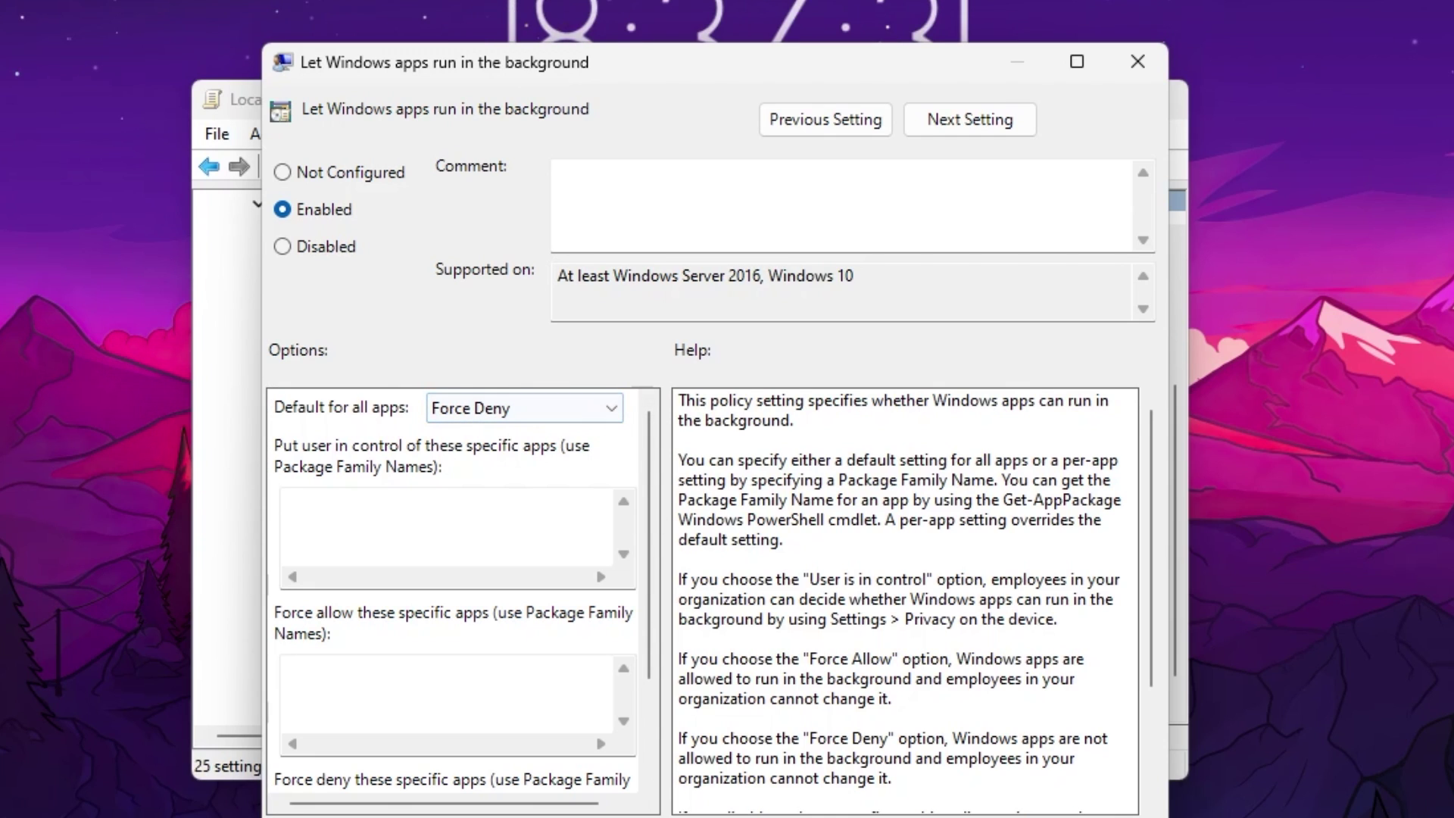
key(Return)
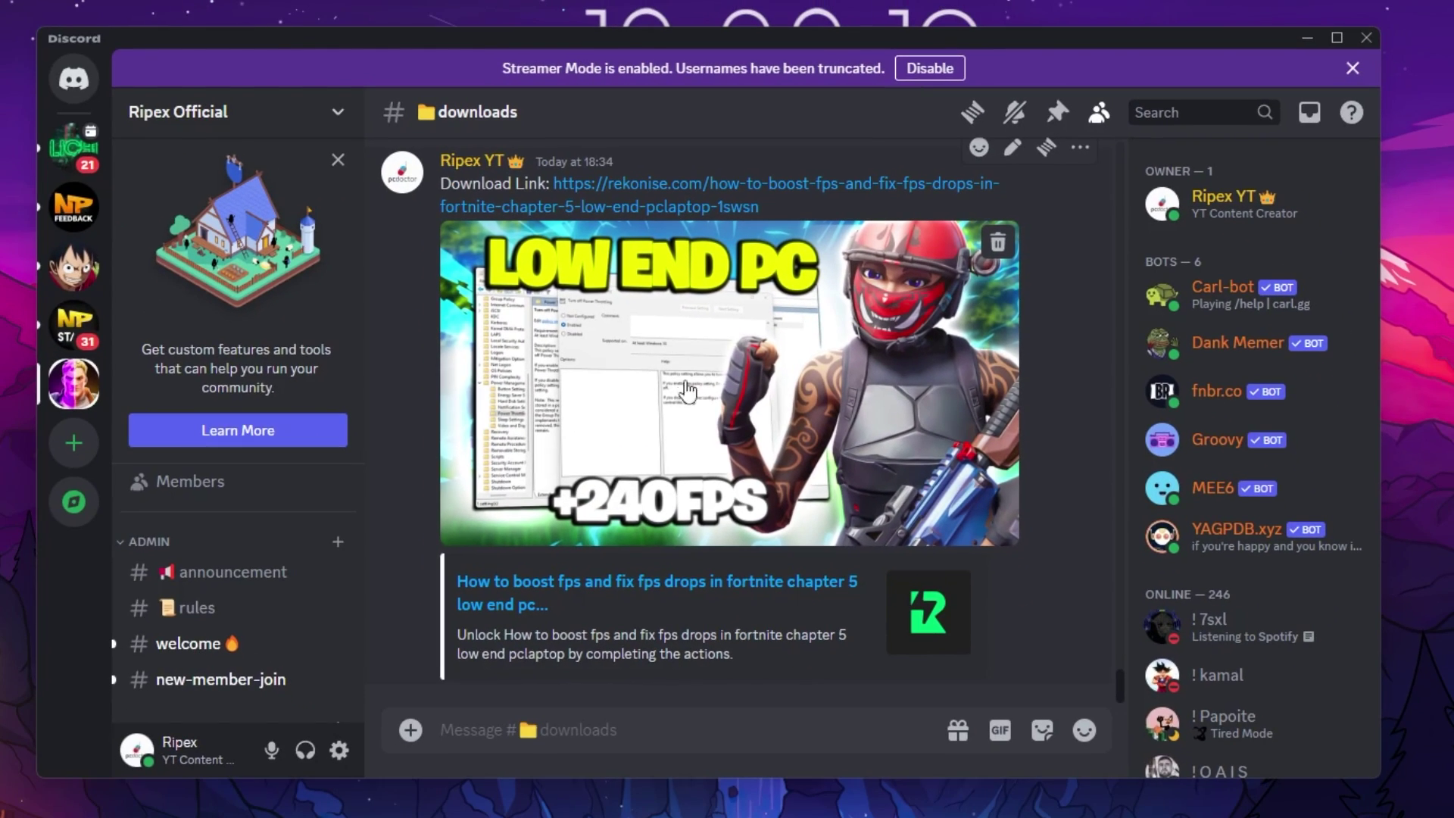
Scroll to the #downloads Download Link post, then minimize Discord
scroll(84, 616, down, 3)
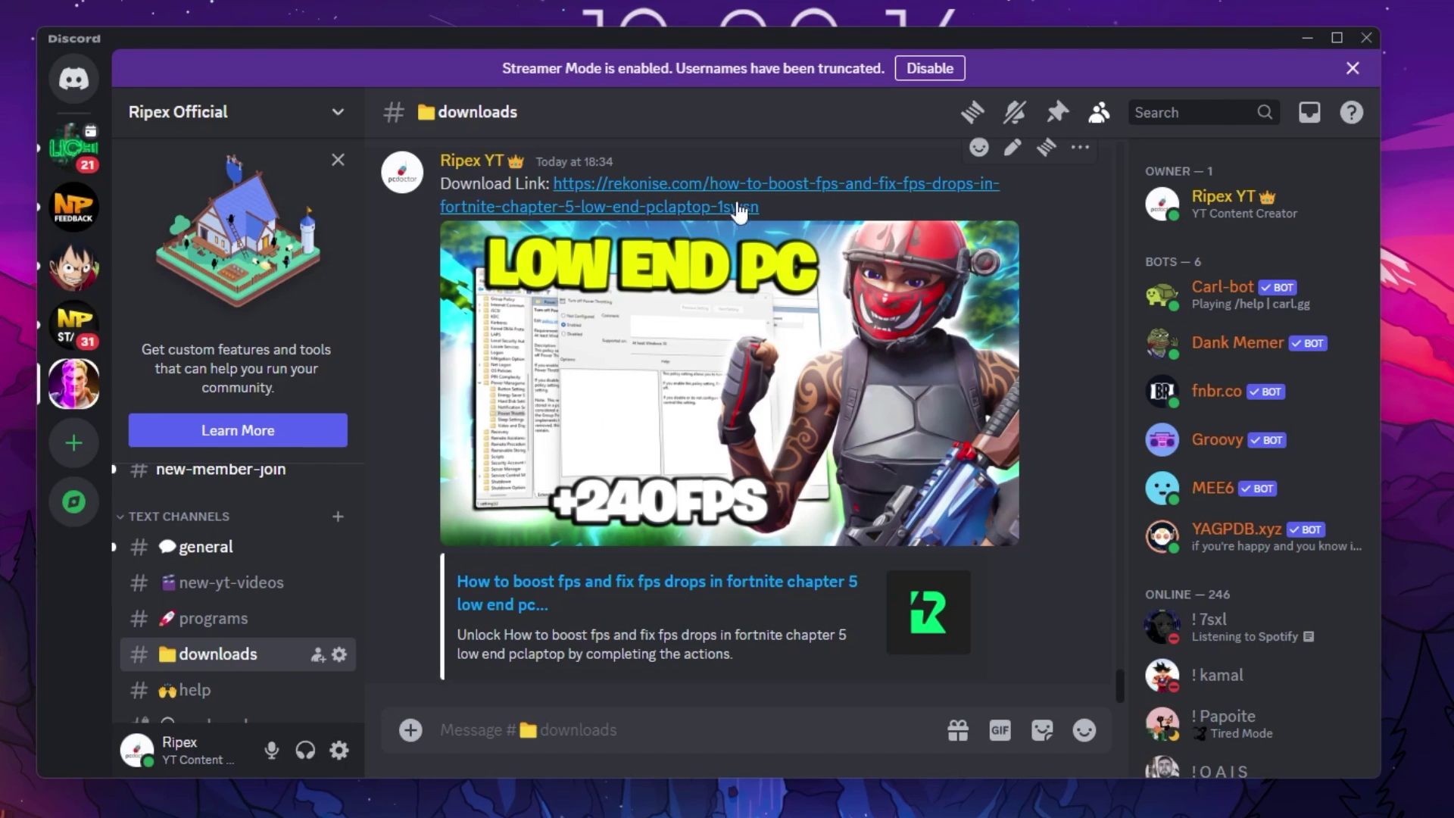
click(1306, 47)
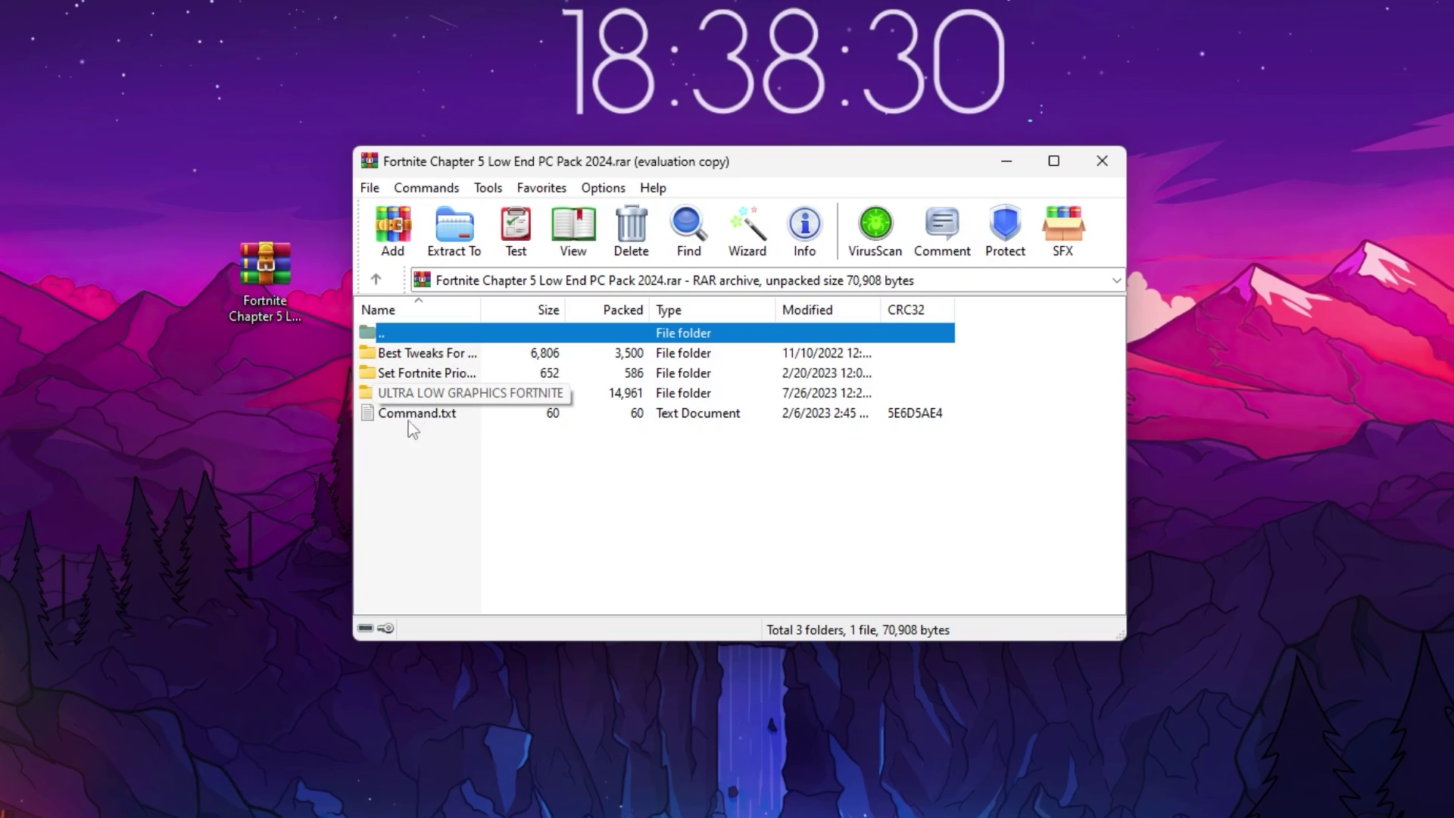
Extract the three folders and Command.txt to the desktop, then open Best Tweaks For Gaming
drag(432, 435, 415, 358)
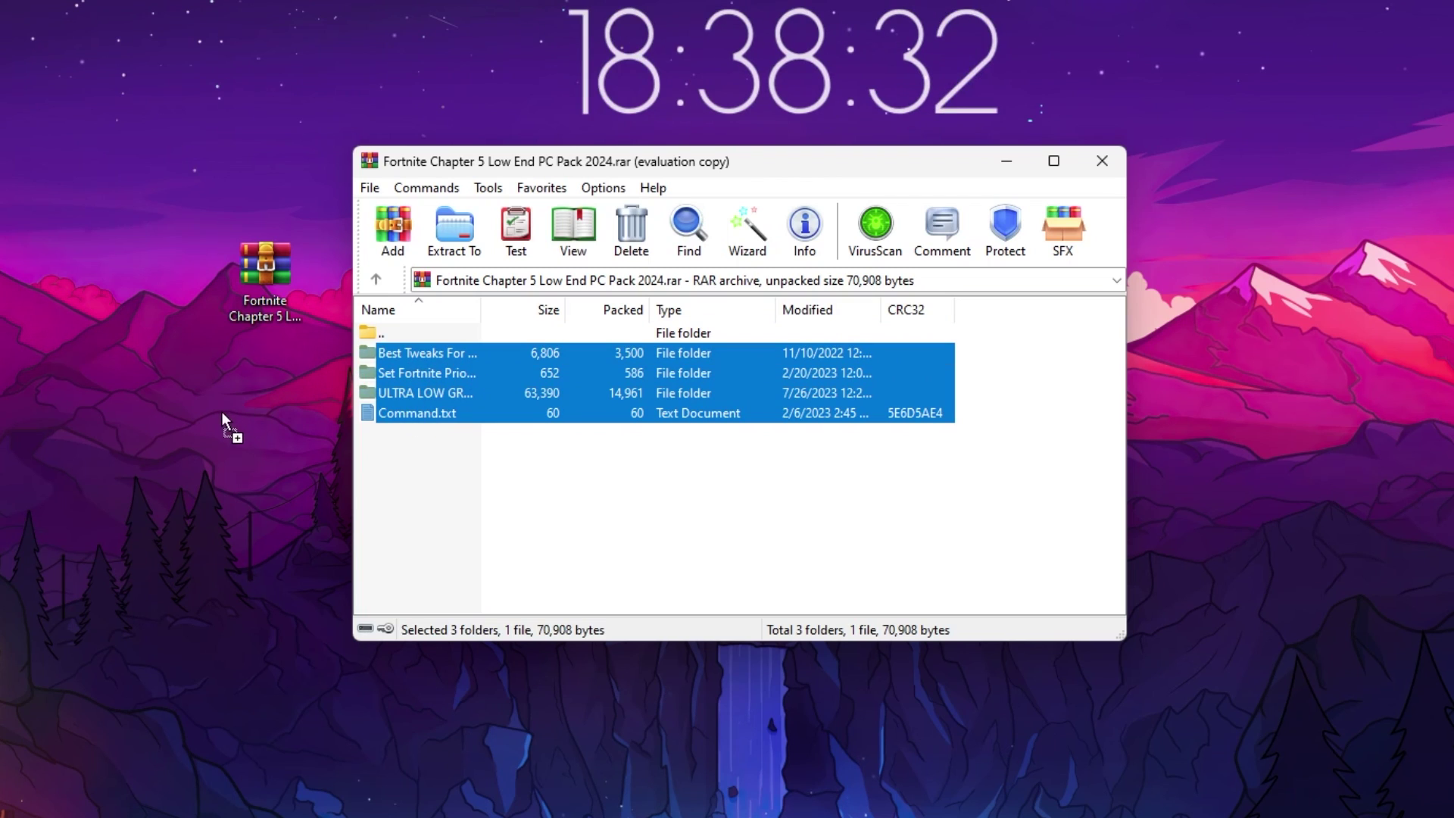
click(185, 425)
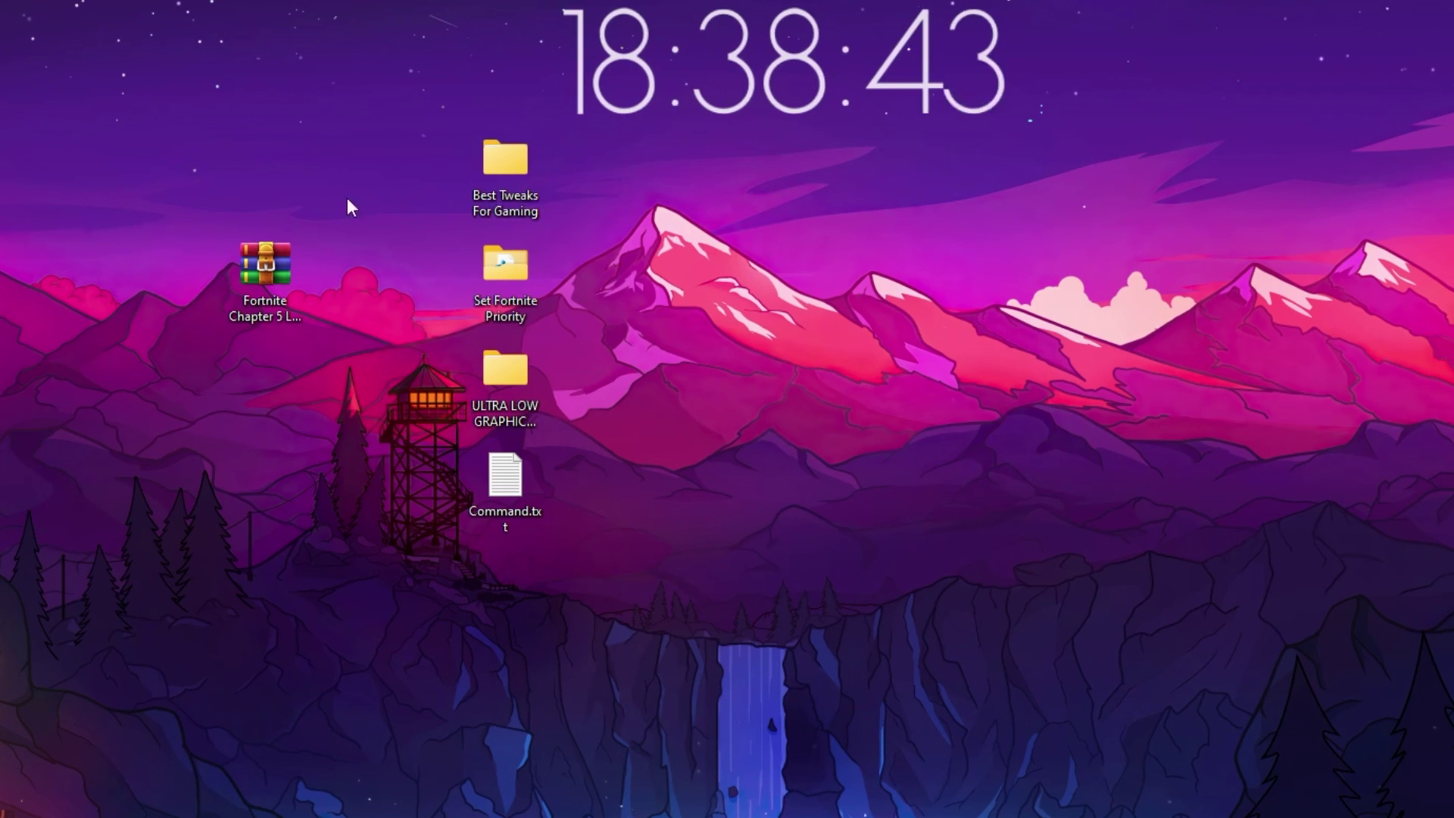
double_click(511, 169)
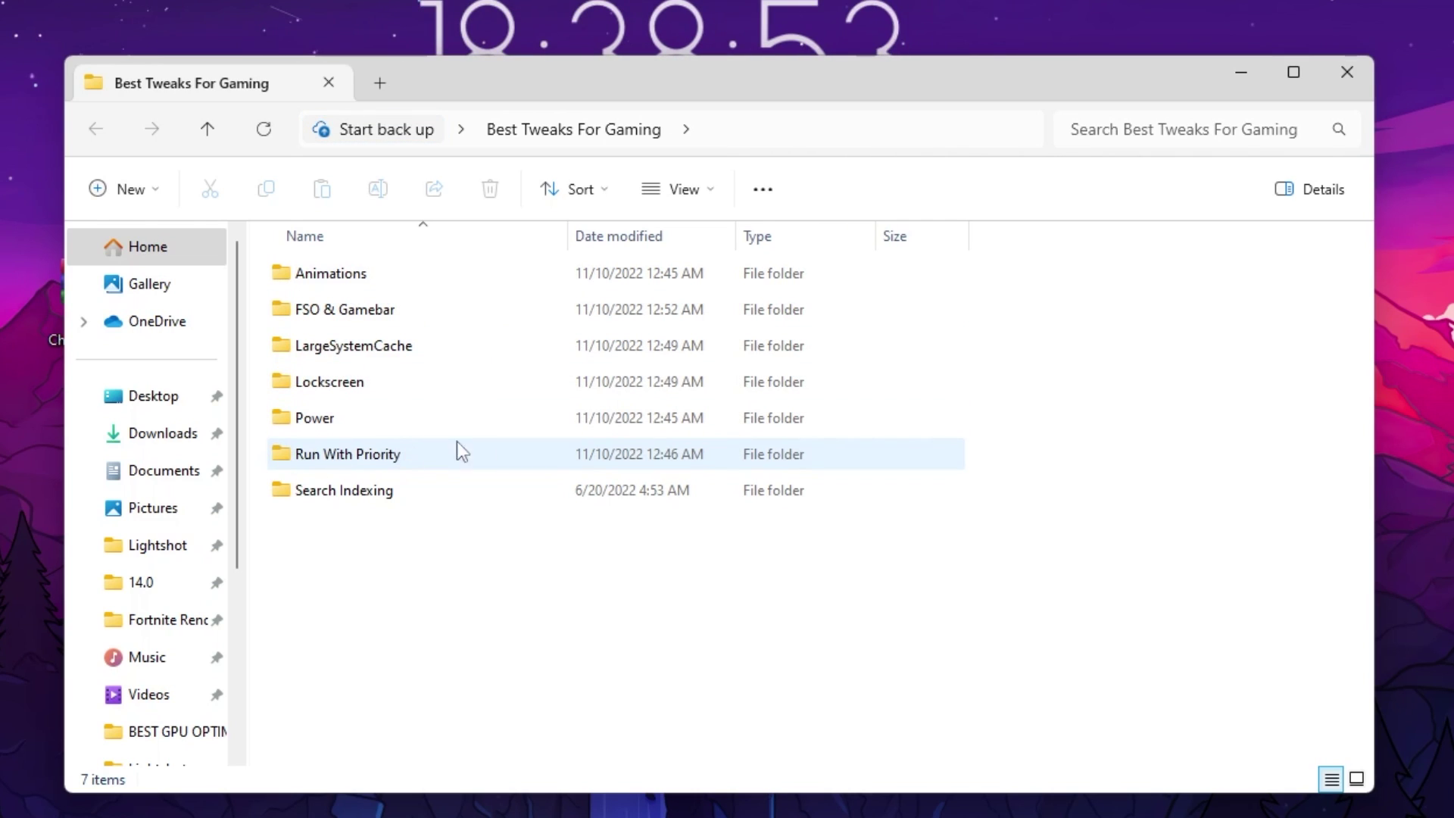
Look at Disable Animations (default).bat in the Animations folder without running it
double_click(368, 287)
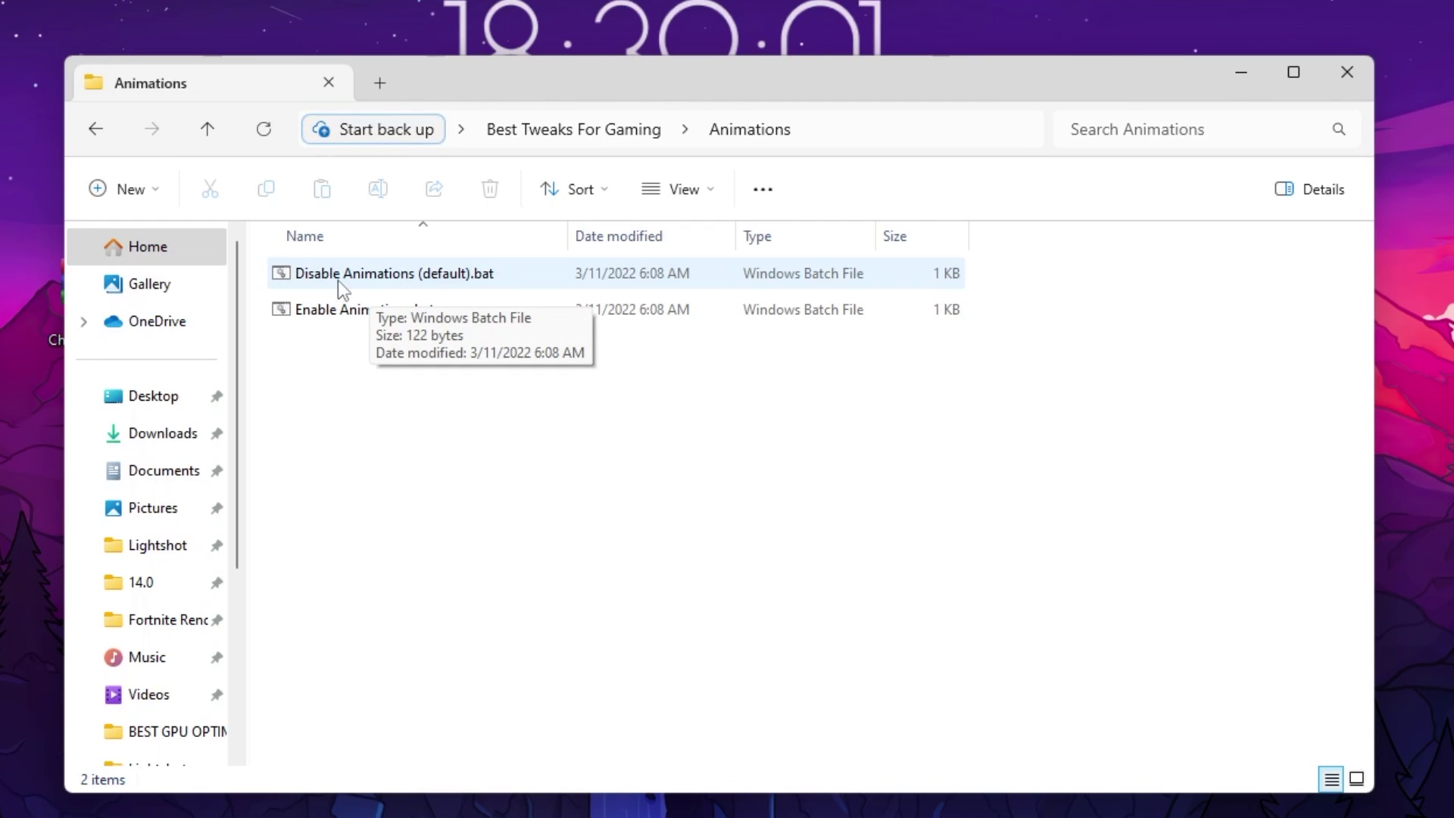
click(373, 282)
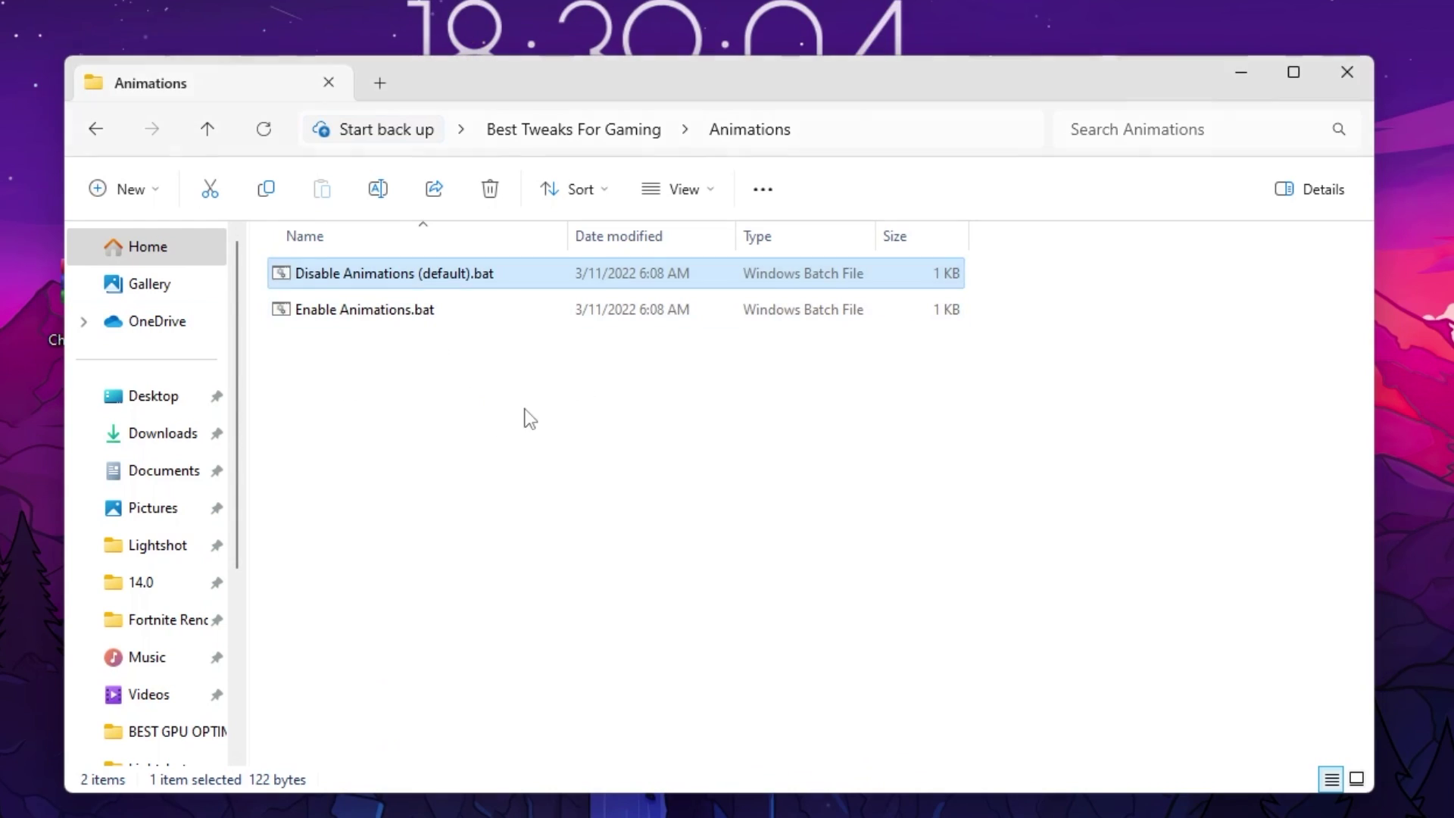
key(alt+Left)
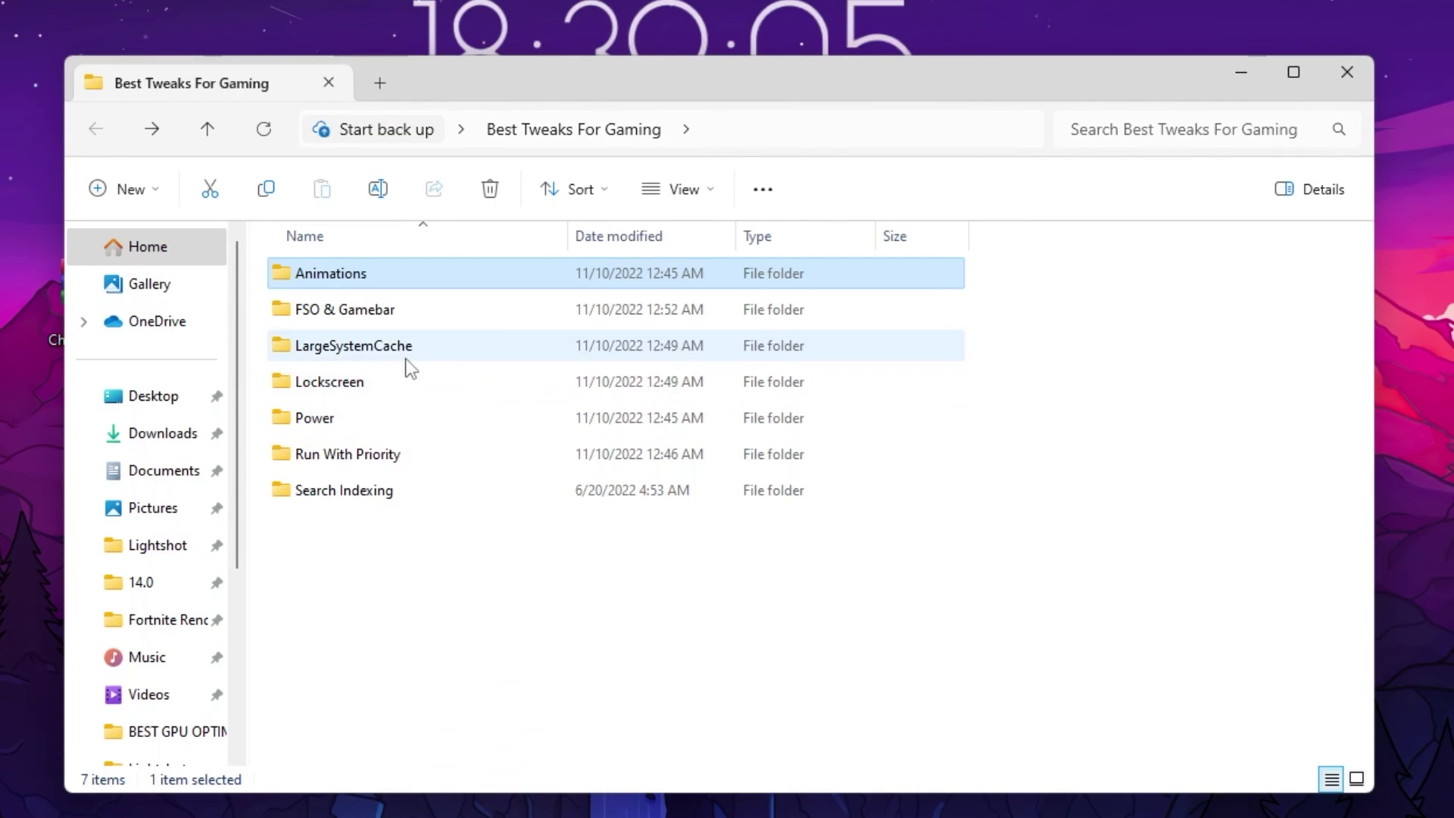
Merge Disable FSO & Gamebar (default).reg into the registry
double_click(422, 298)
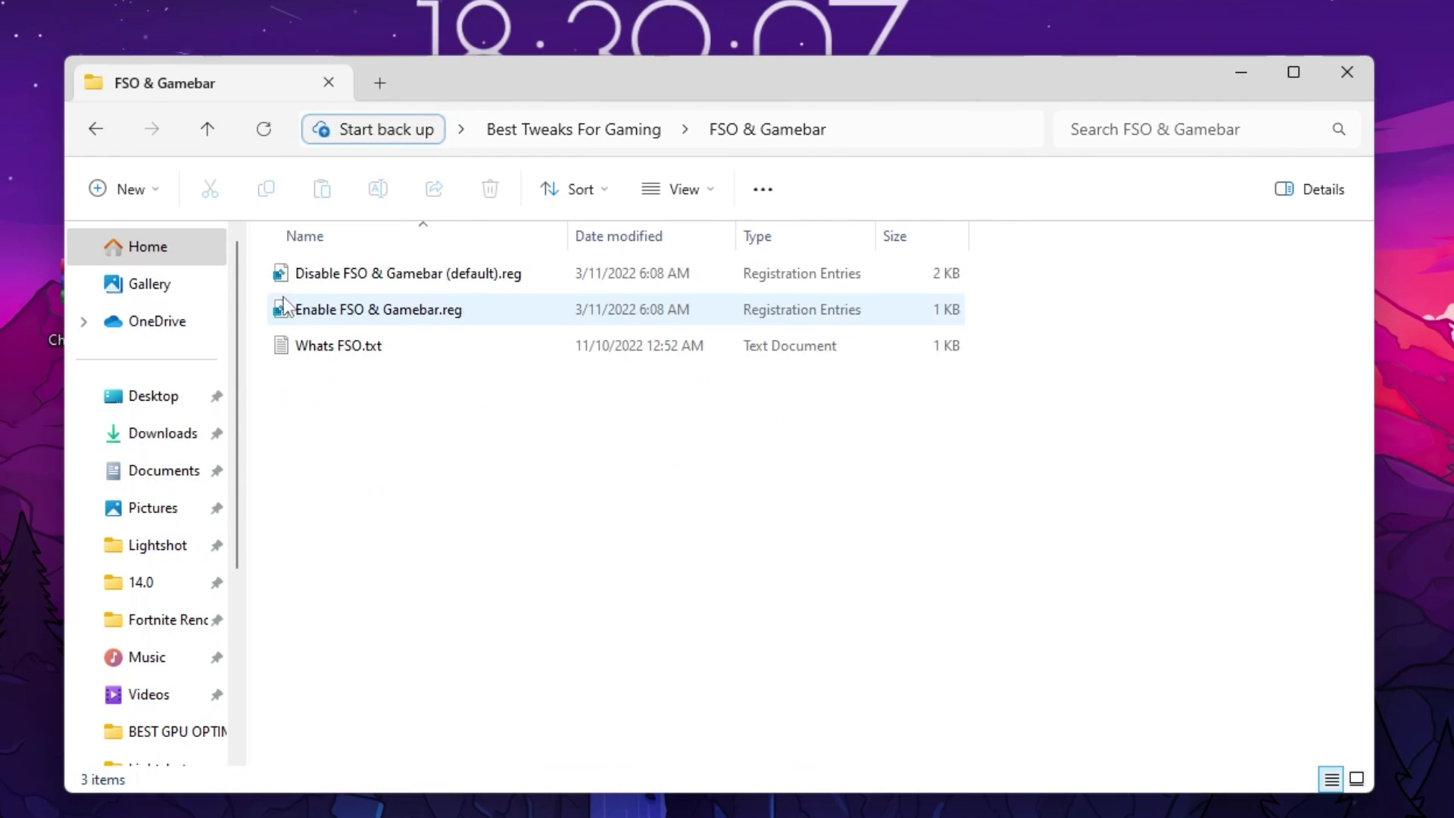
double_click(501, 274)
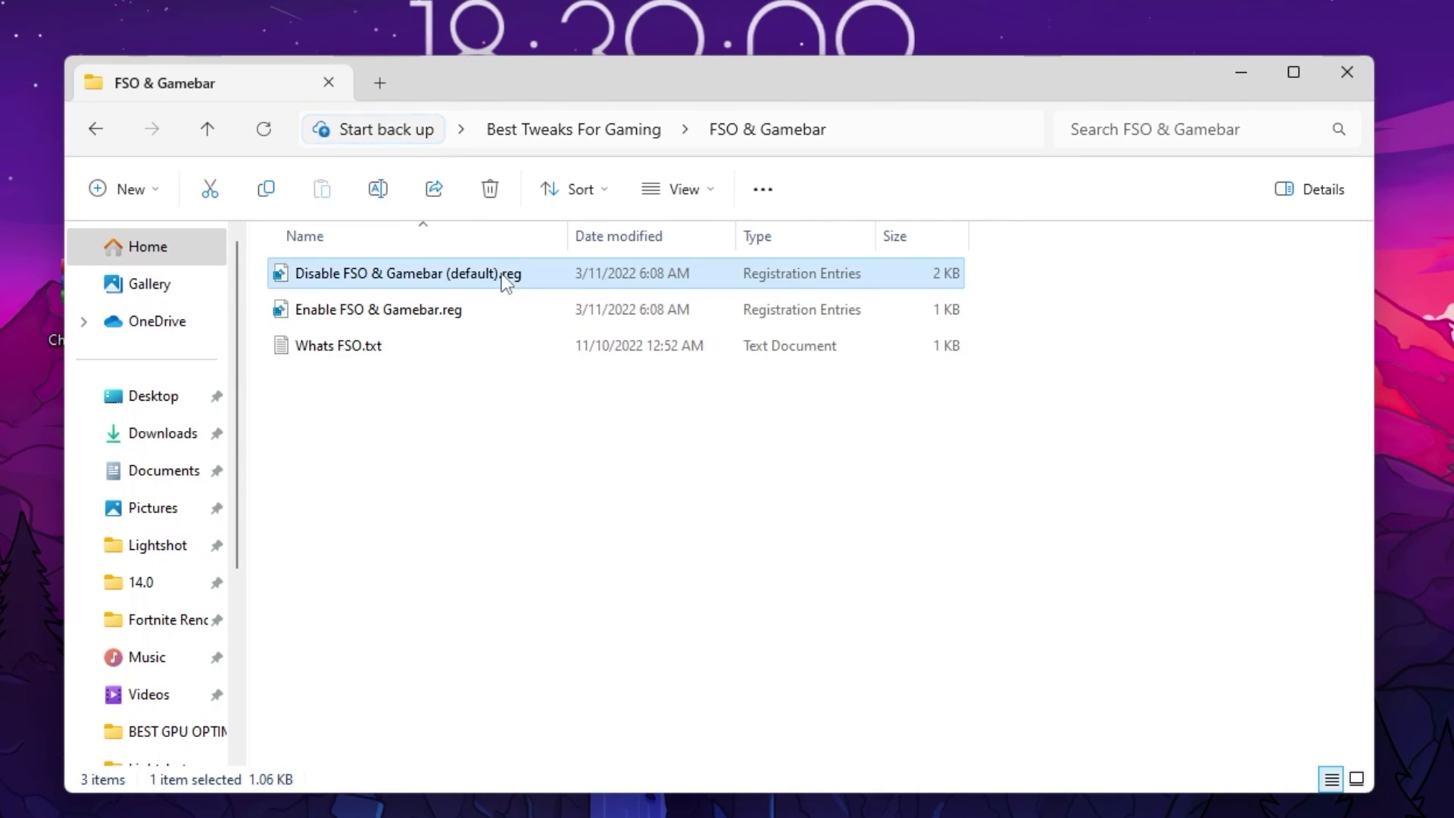
click(603, 683)
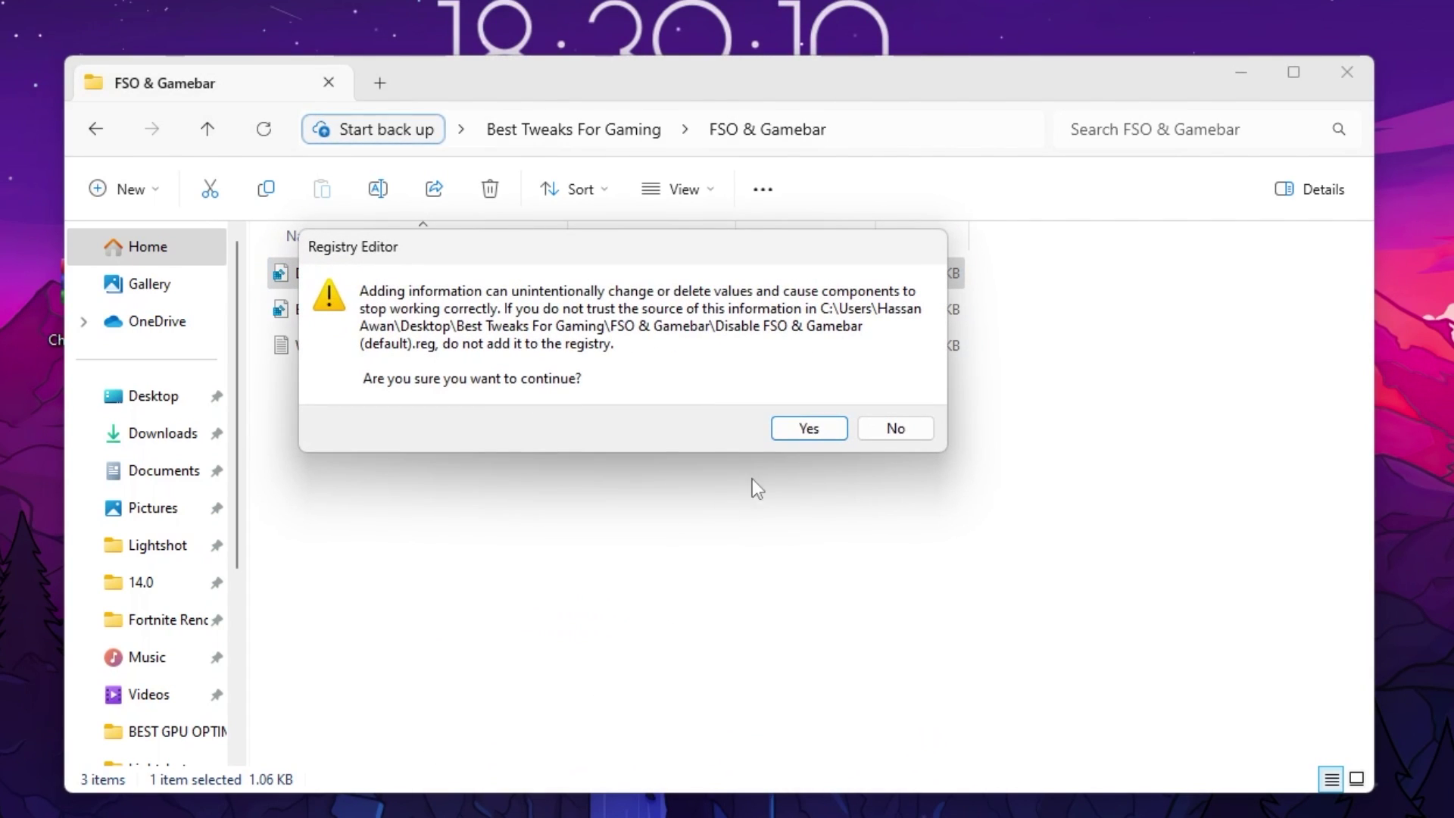
click(802, 428)
click(890, 404)
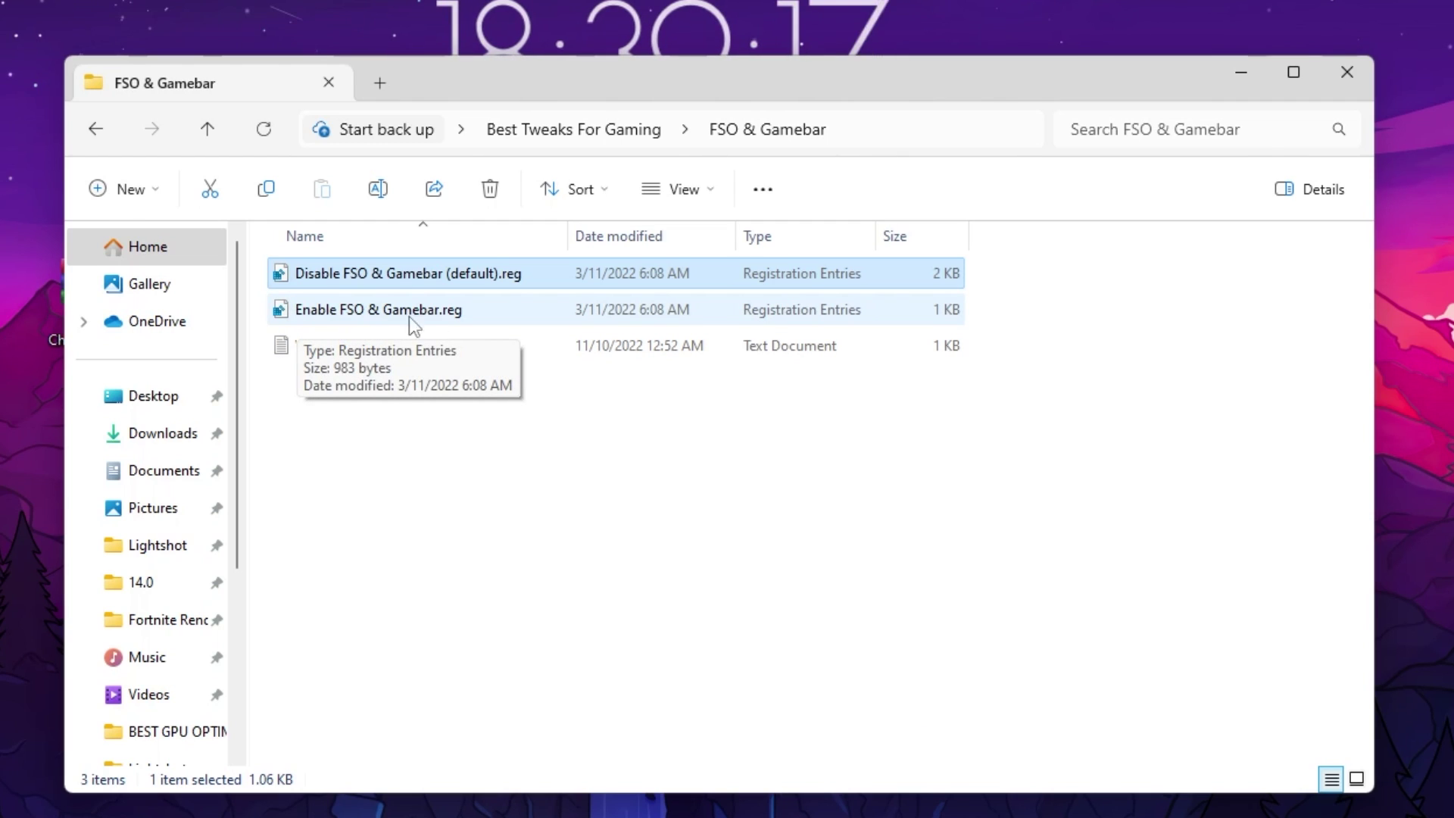
key(BackSpace)
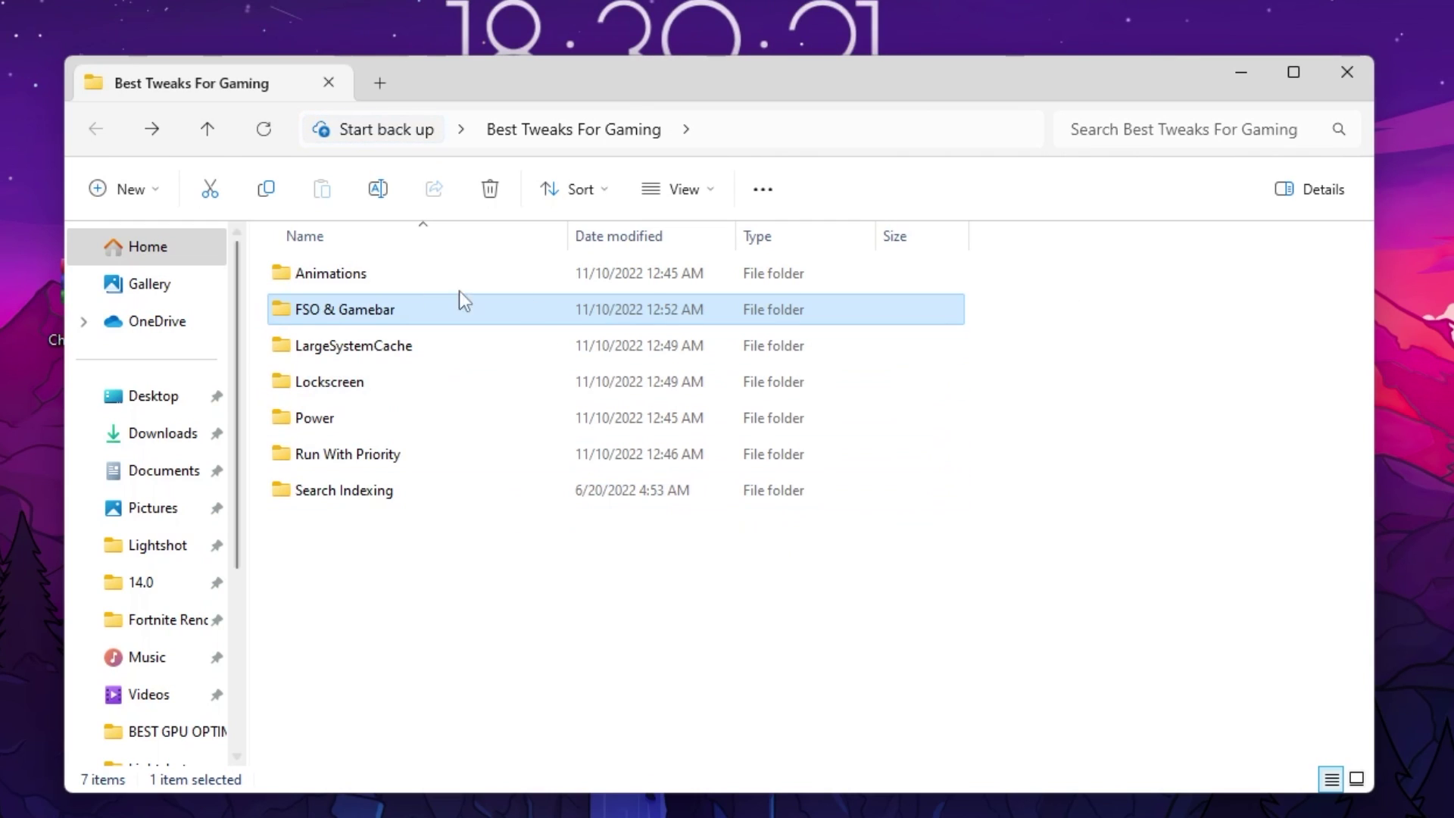
Merge Disable LargeSystemCache (Default).reg into the registry
double_click(335, 347)
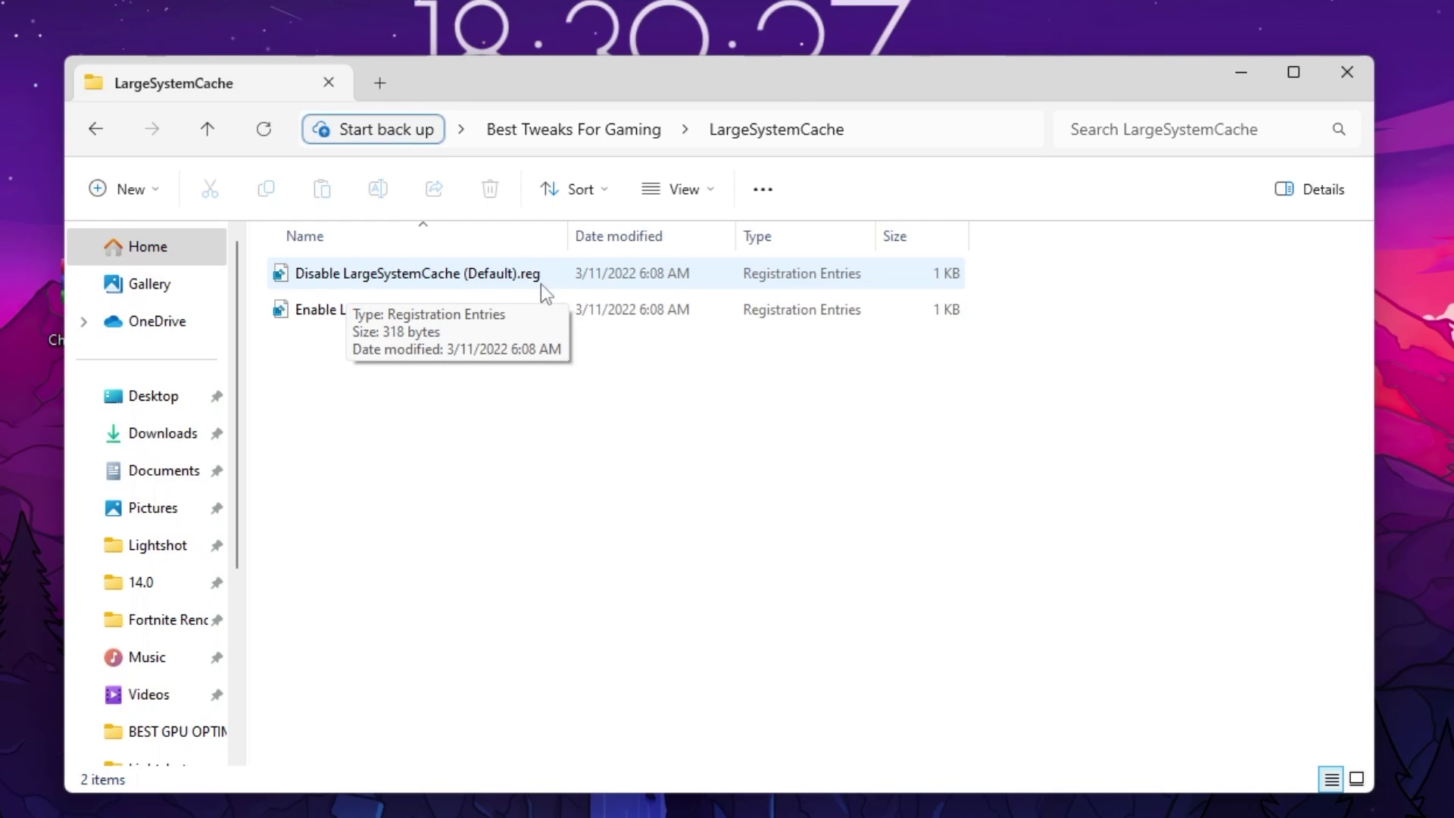
double_click(443, 282)
click(620, 679)
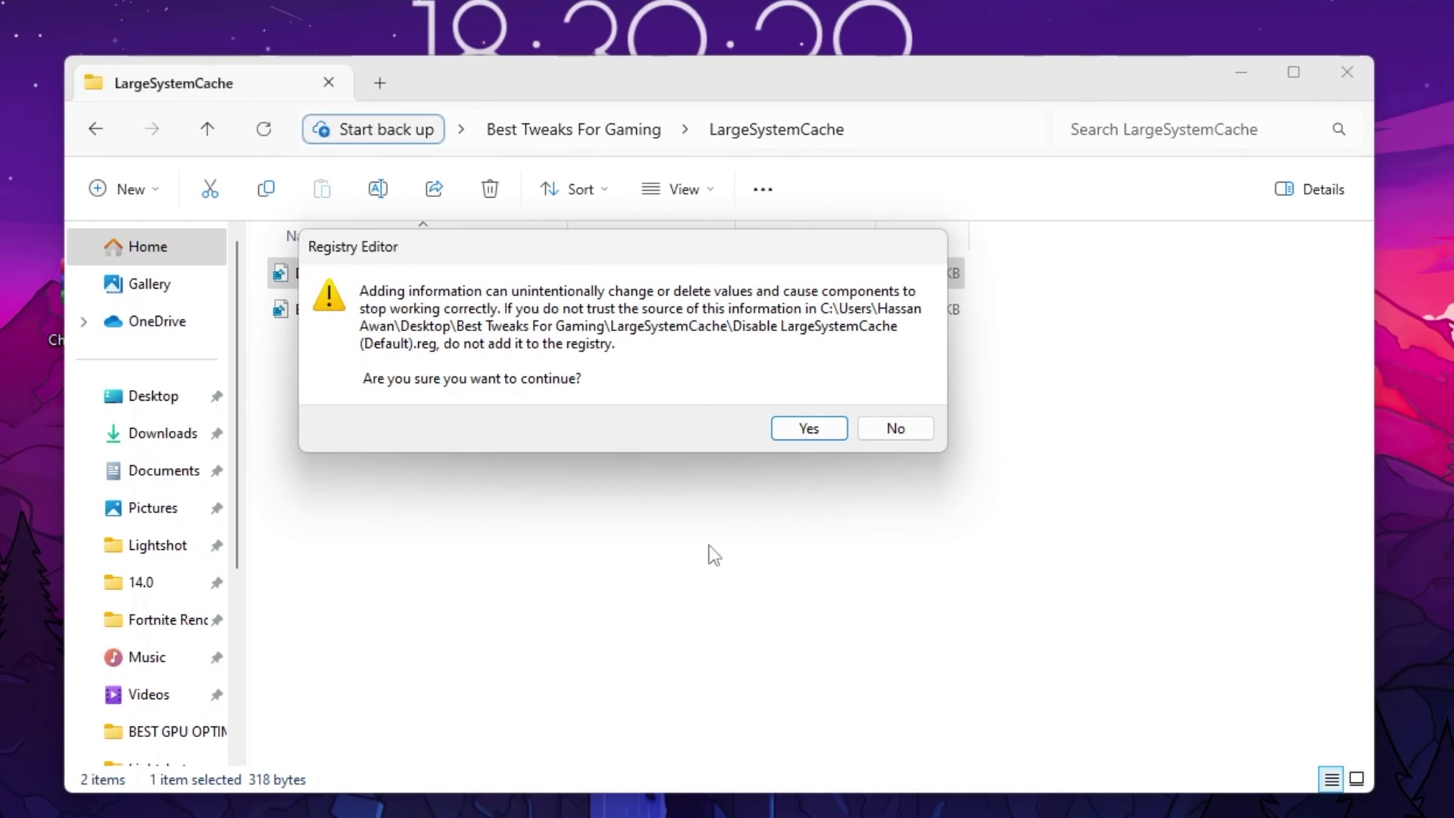
click(809, 428)
click(906, 405)
key(alt+Left)
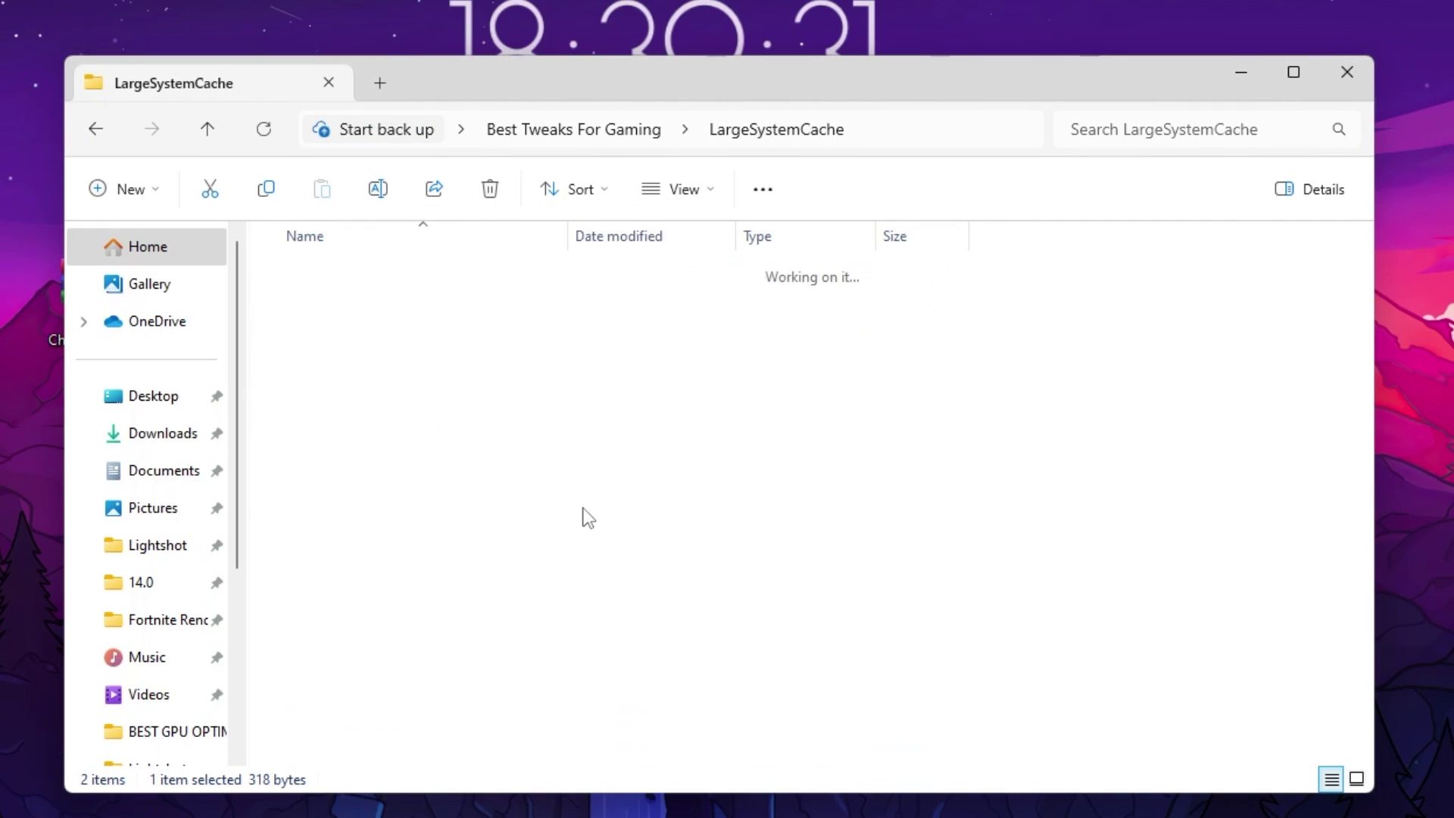
Browse the Lockscreen, Power, Run With Priority and Search Indexing folders without applying anything
double_click(338, 383)
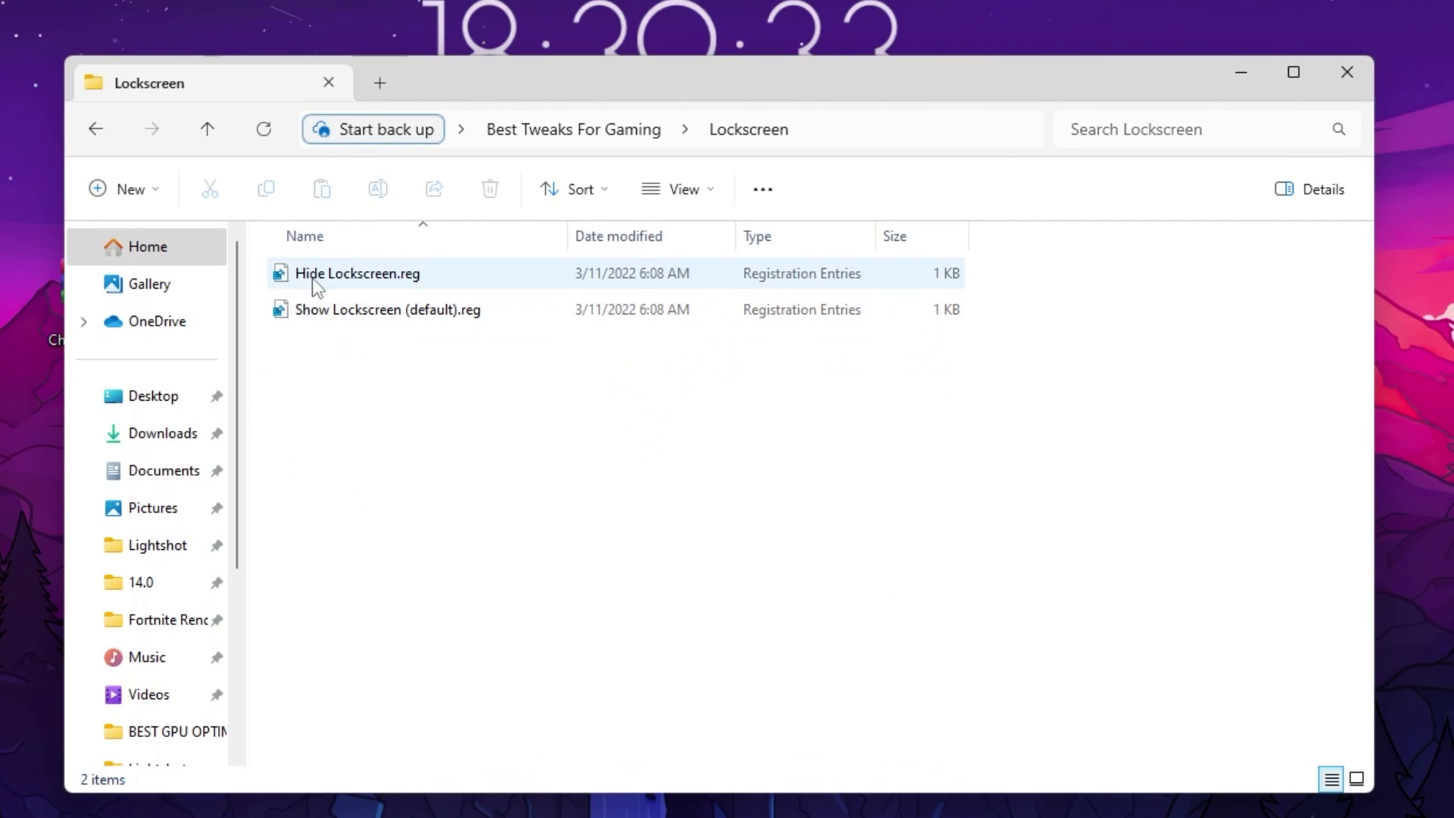
key(alt+Left)
double_click(331, 422)
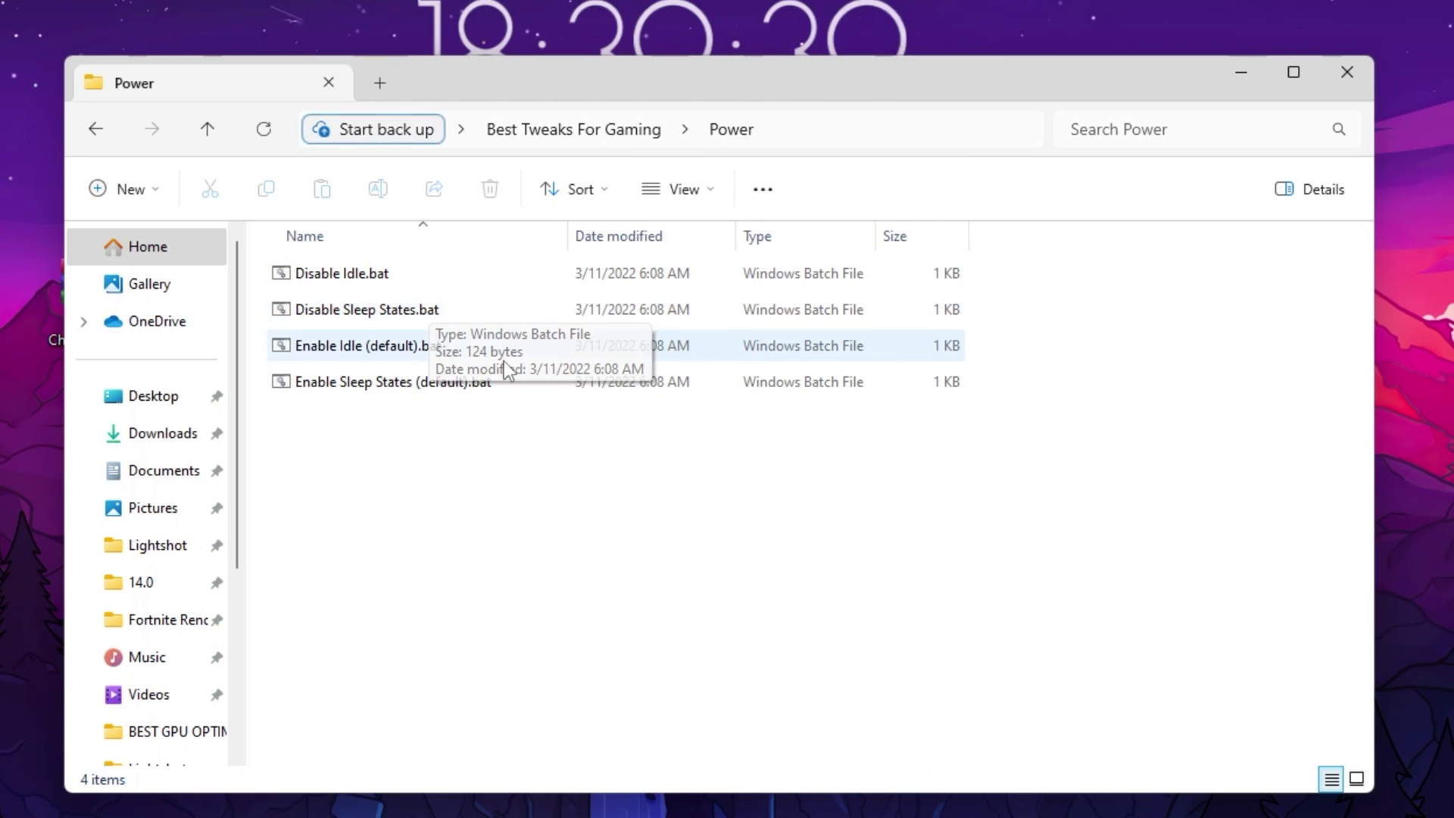
key(alt+Left)
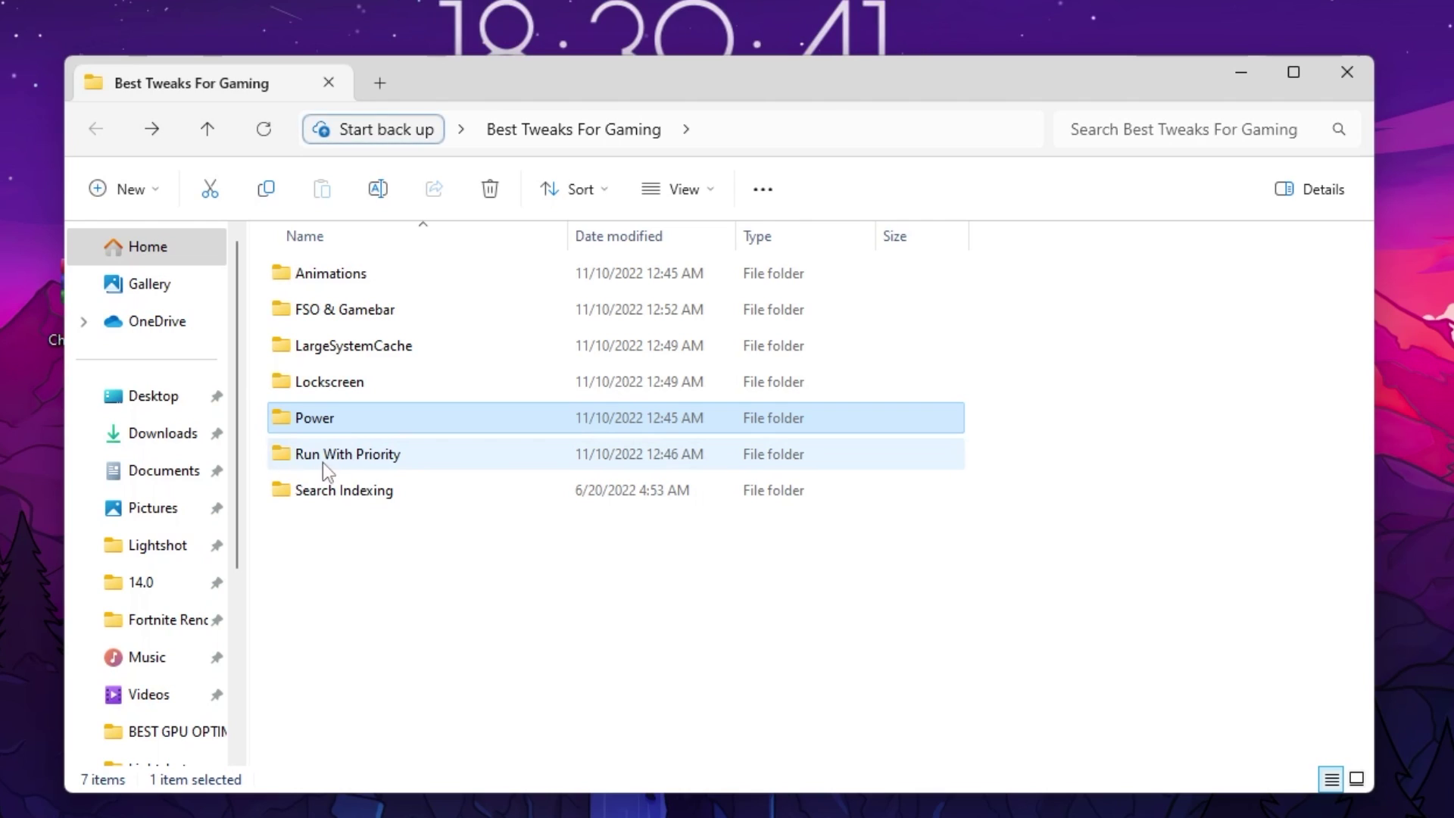
double_click(376, 453)
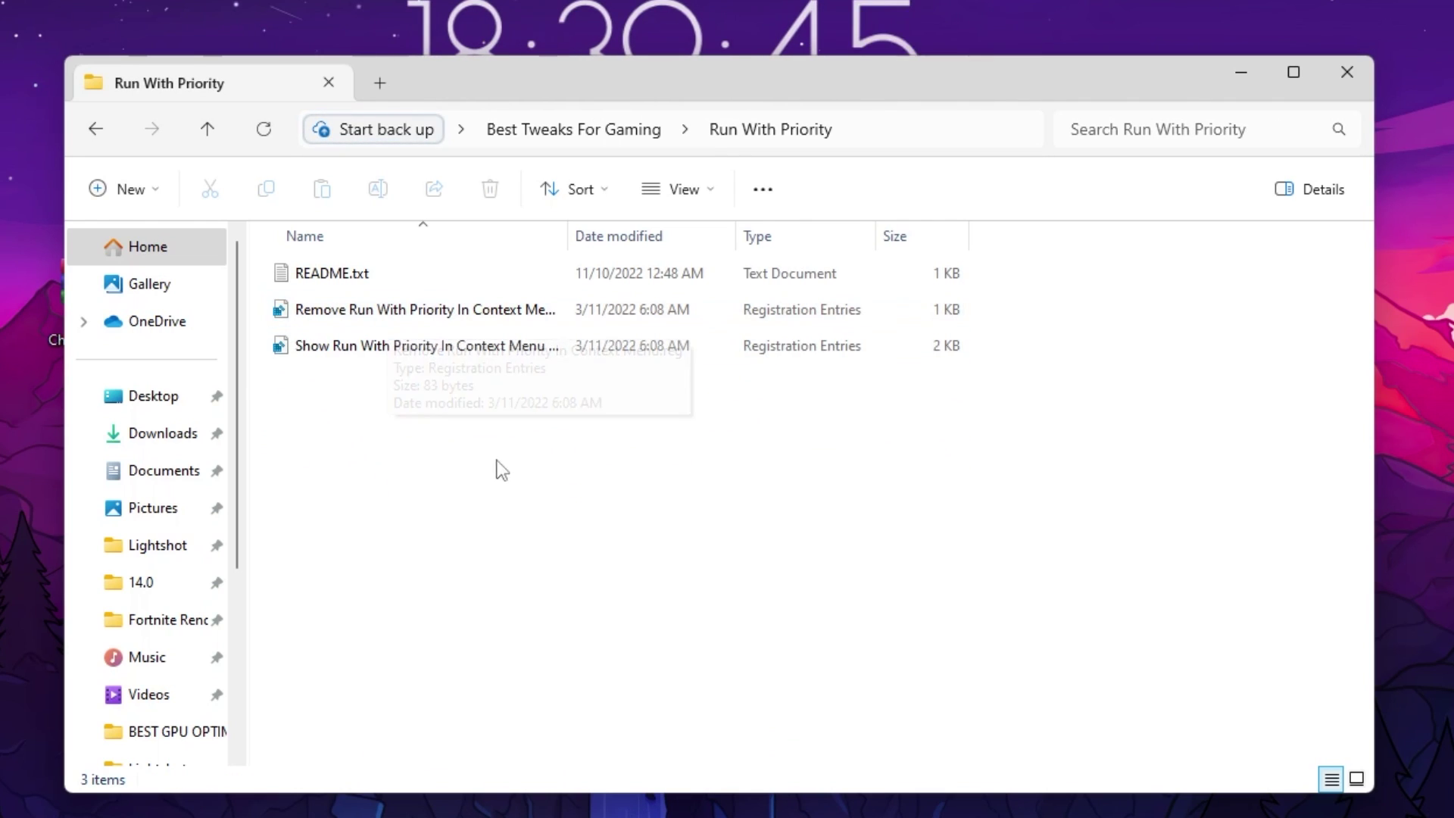
key(alt+Left)
click(360, 494)
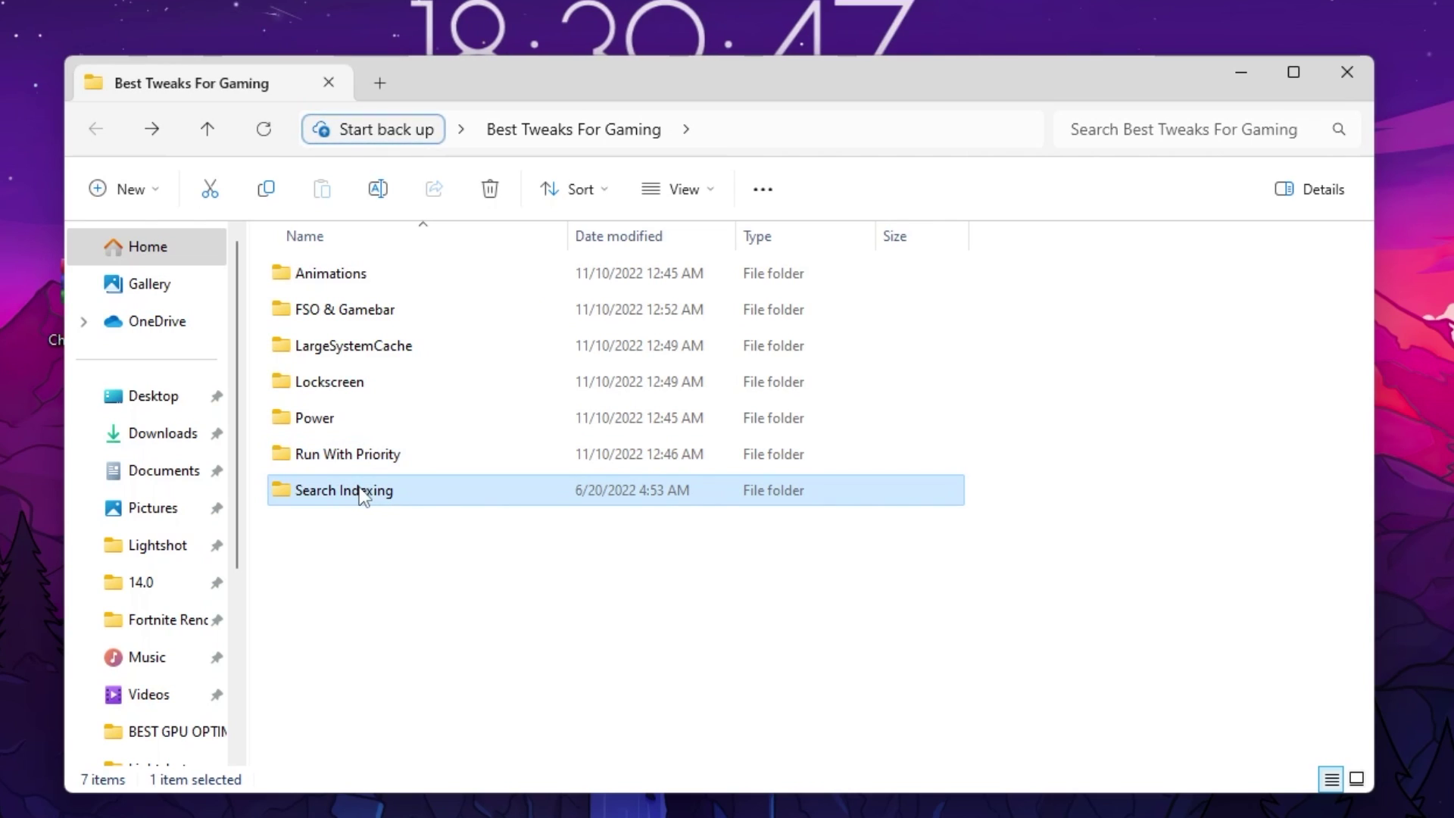
double_click(360, 494)
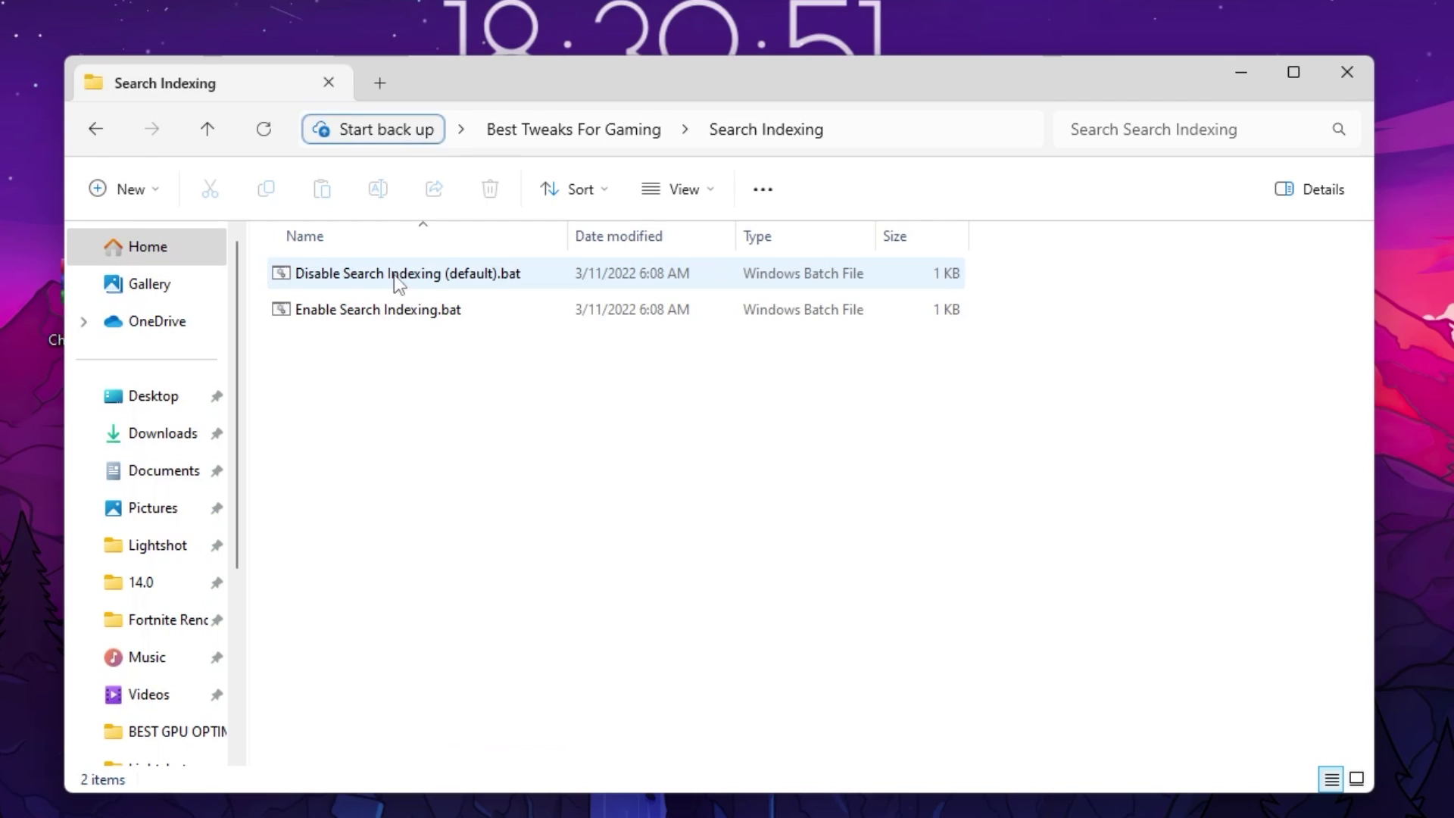
key(alt+Left)
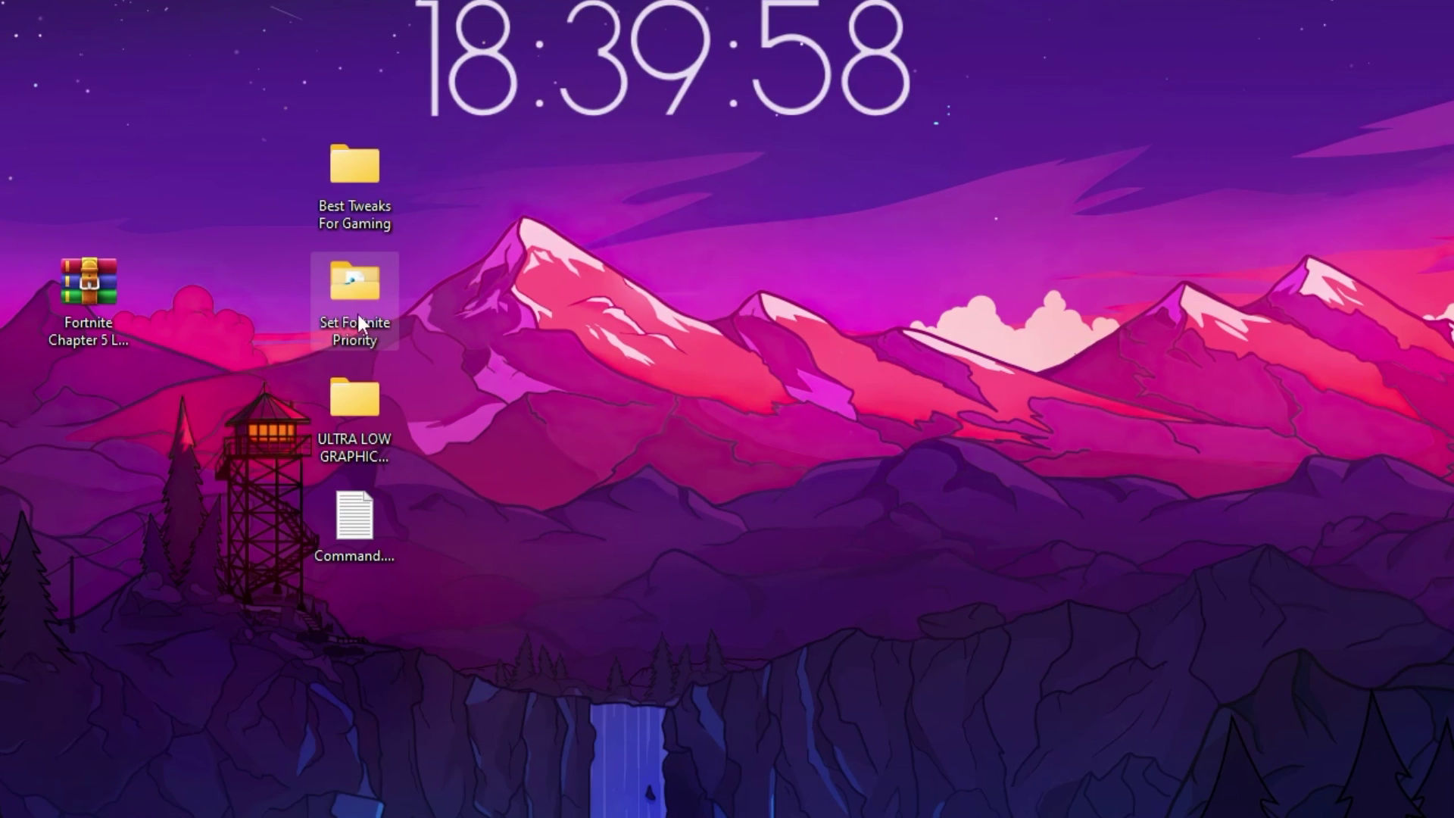
Merge Fortnite Medium Priority.reg from Set Fortnite Priority into the registry and close the window
double_click(338, 289)
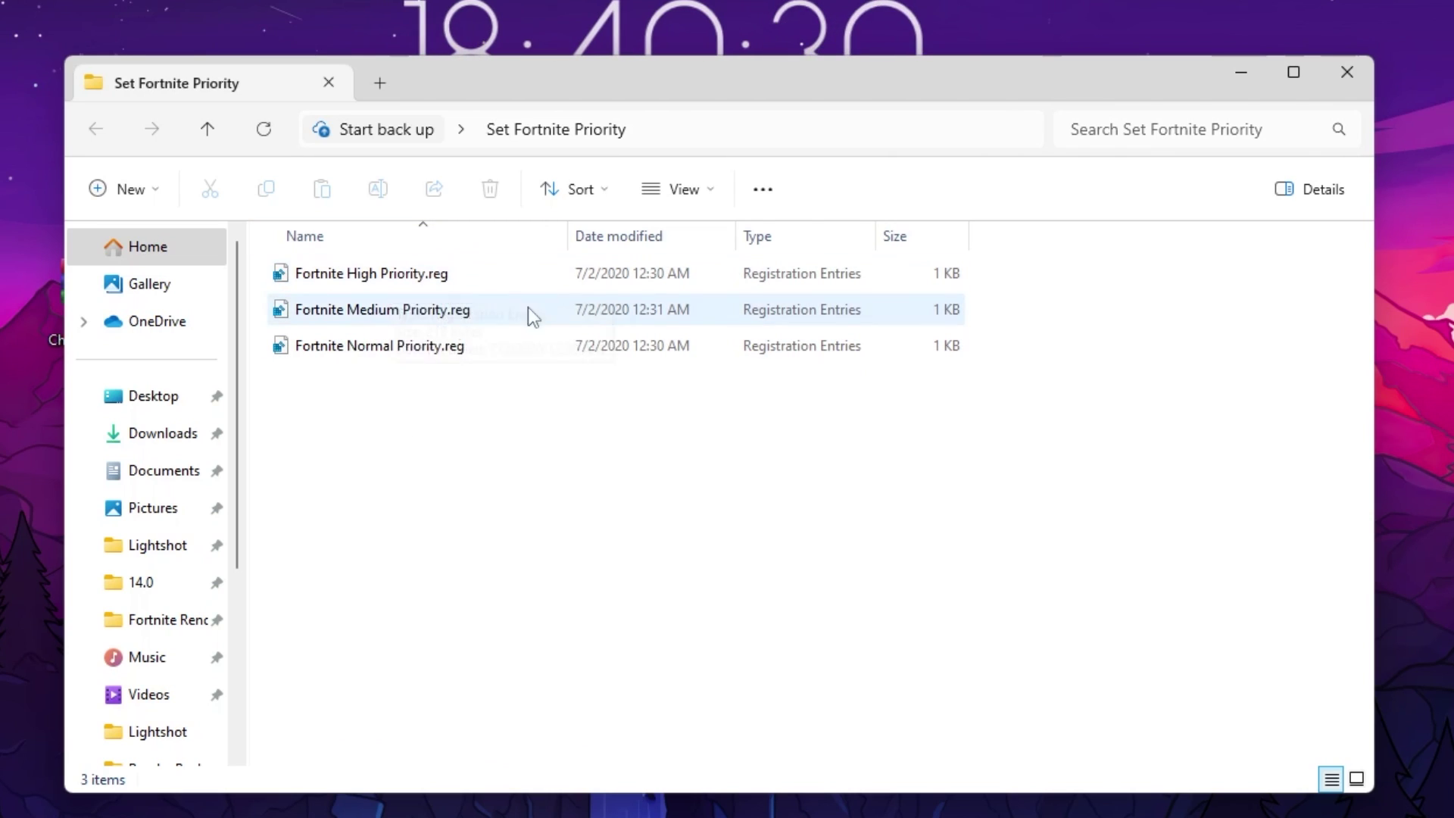
double_click(388, 315)
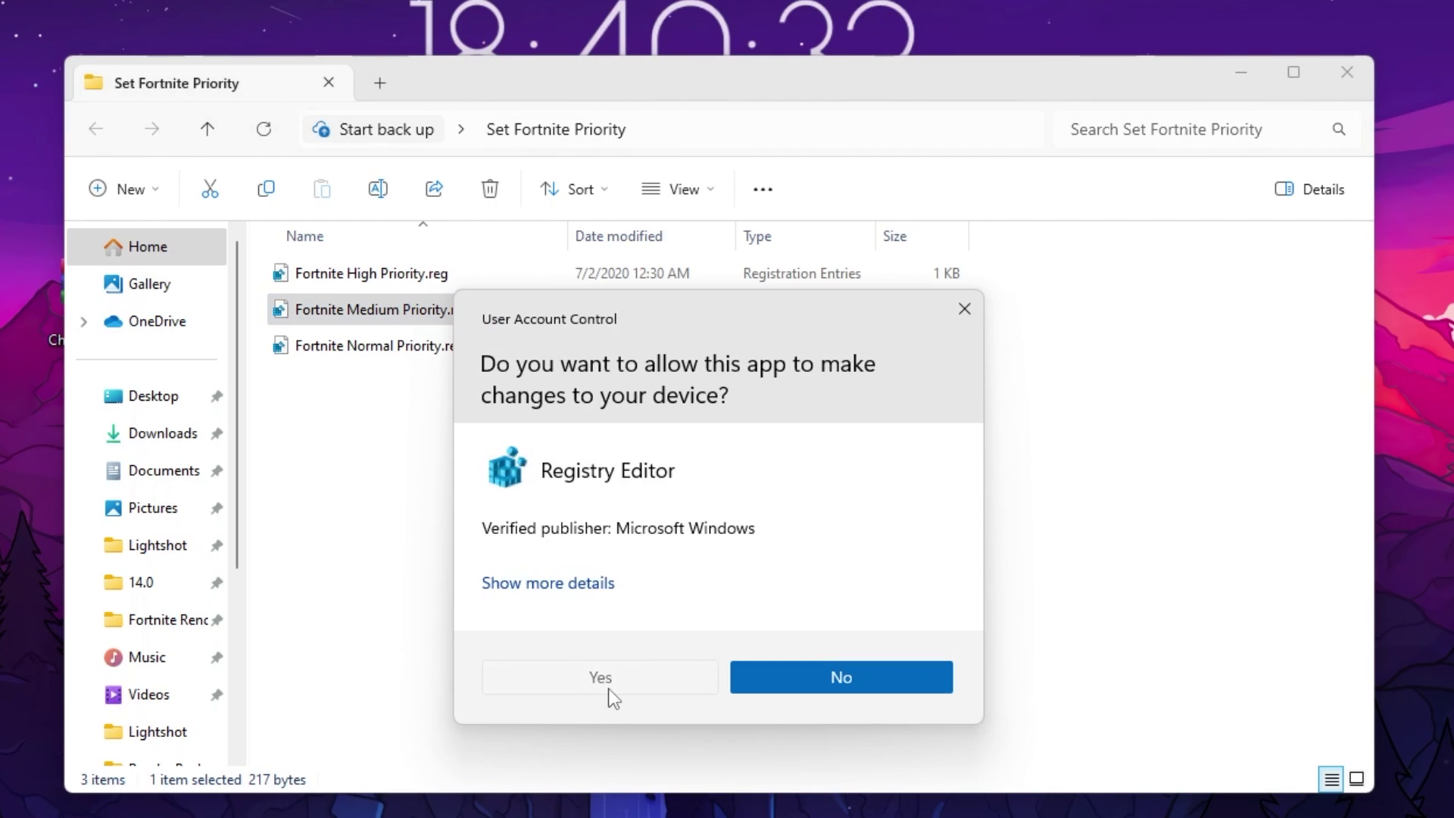
click(606, 686)
click(808, 420)
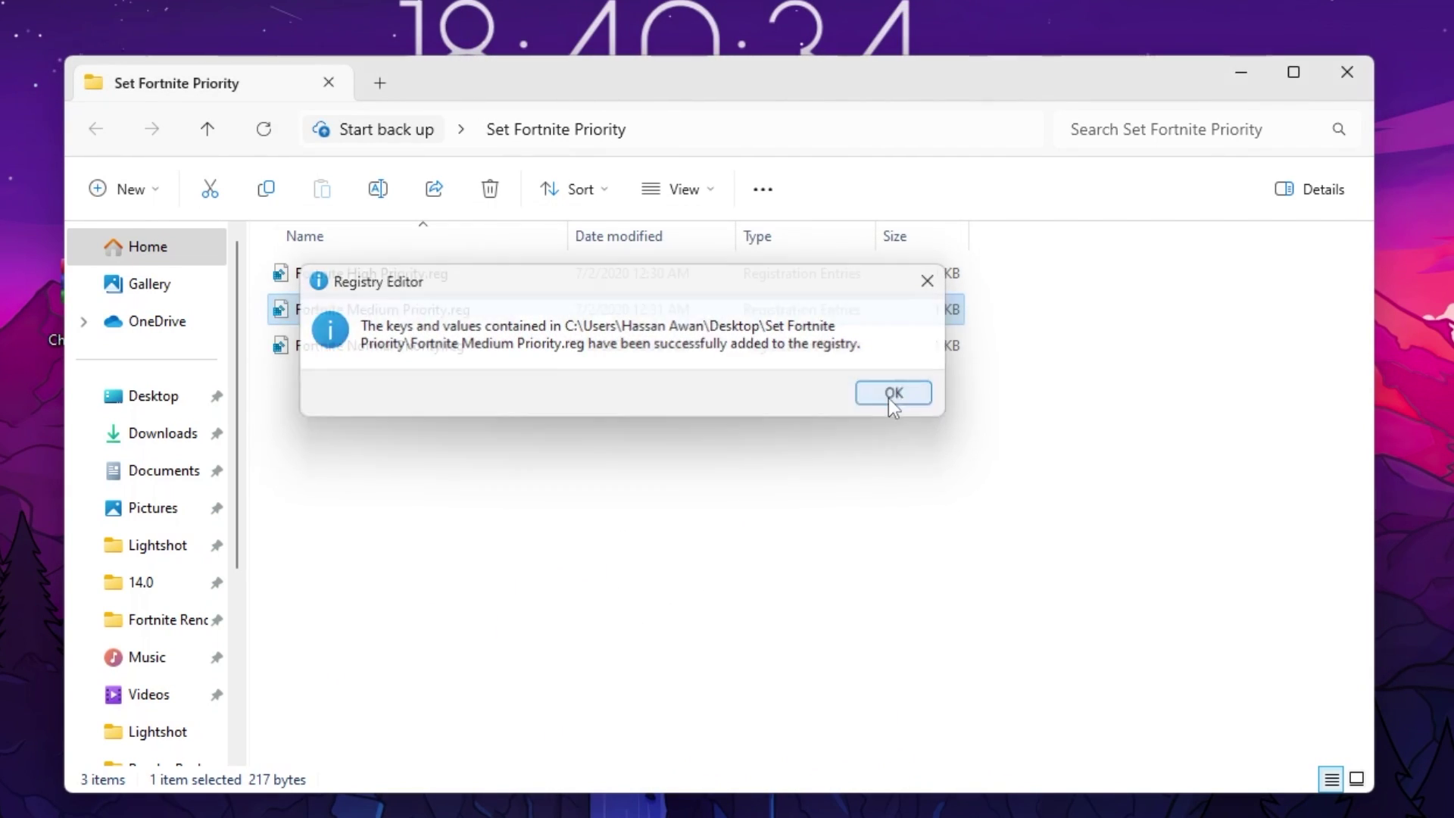
click(890, 397)
click(1348, 73)
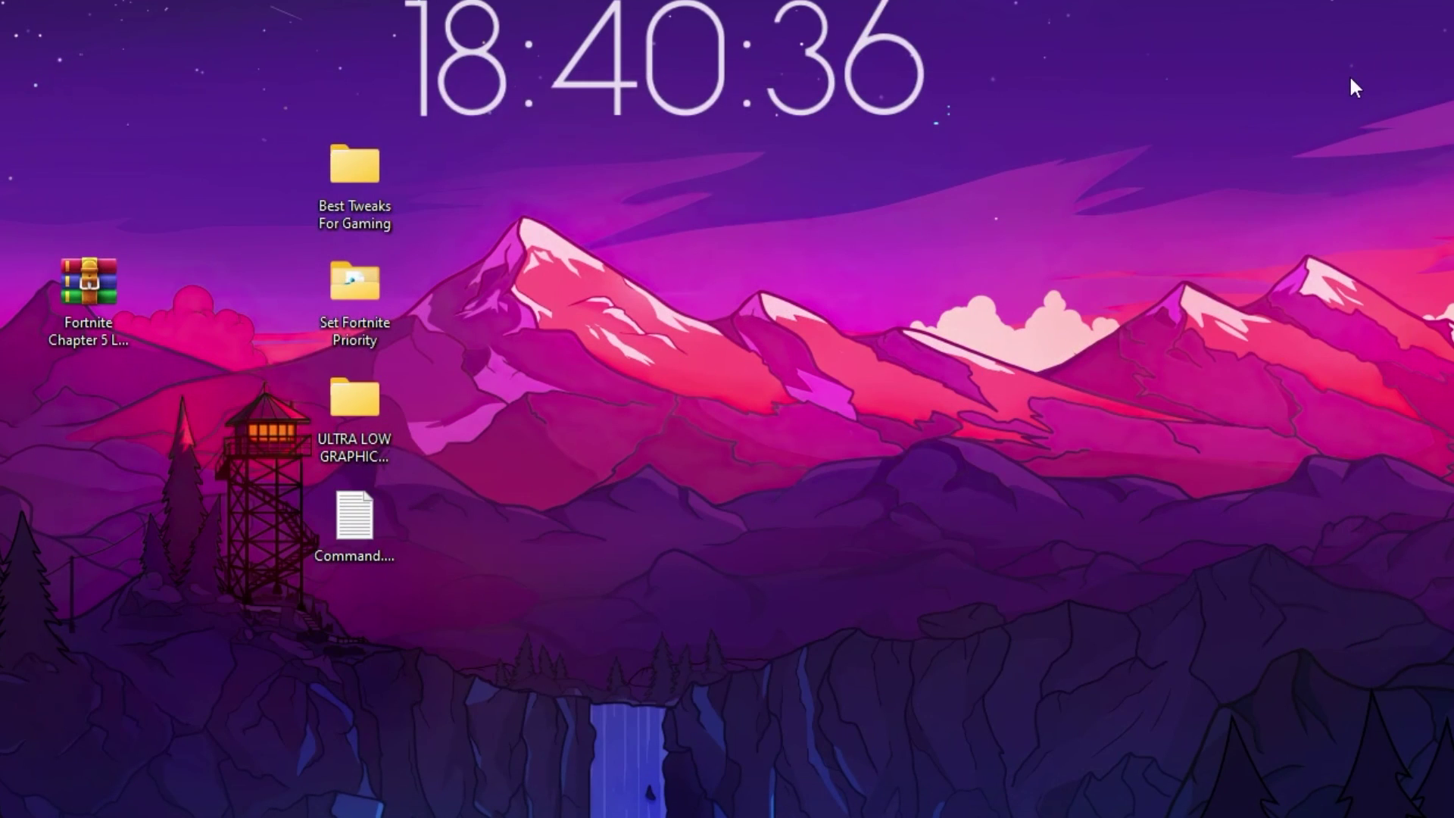
Copy GameUserSettings.ini from ULTRA LOW GRAPHICS FORTNITE > MID END PC (AMD-NVIDIA)
double_click(355, 408)
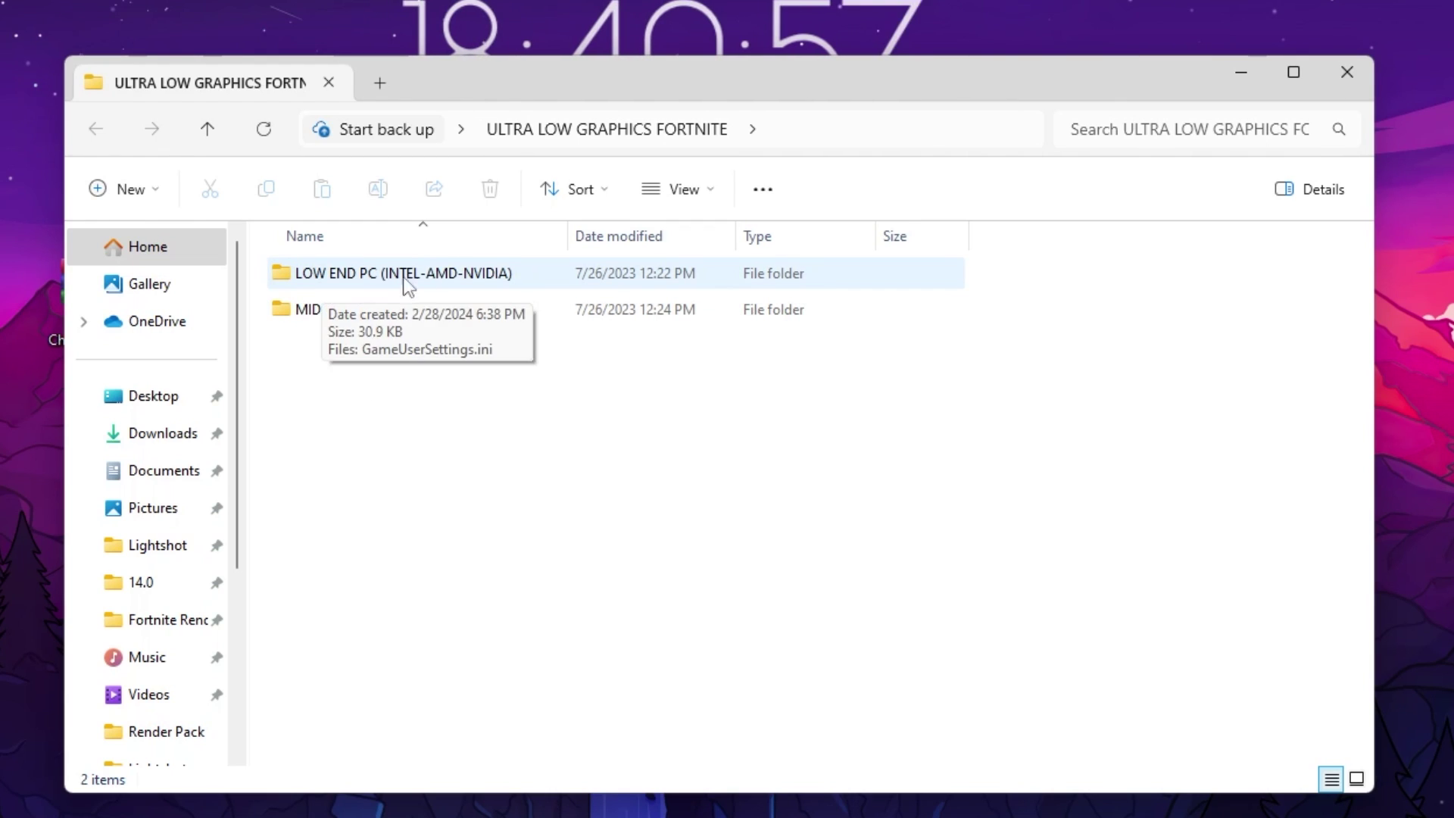
double_click(376, 307)
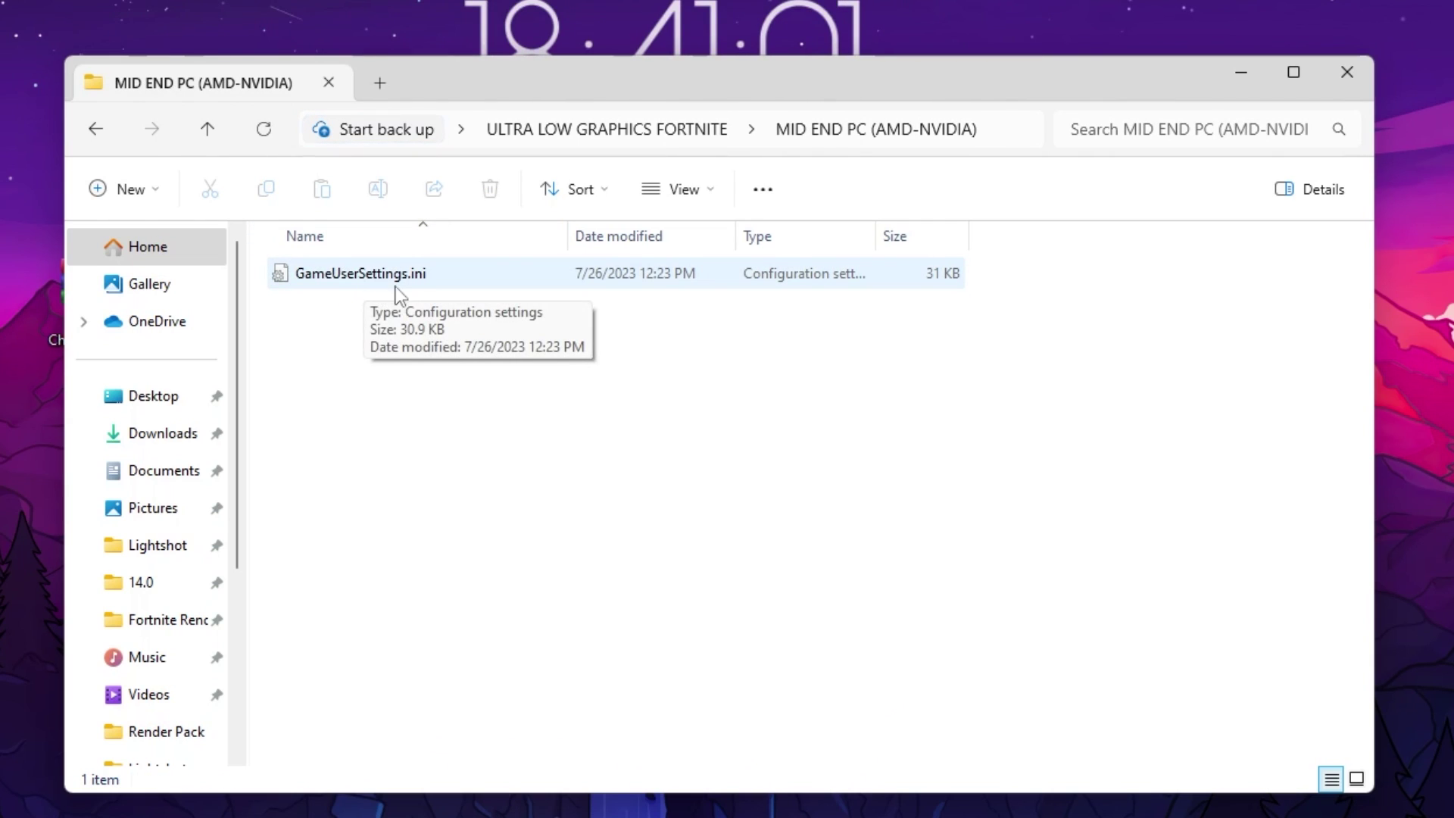
right_click(359, 280)
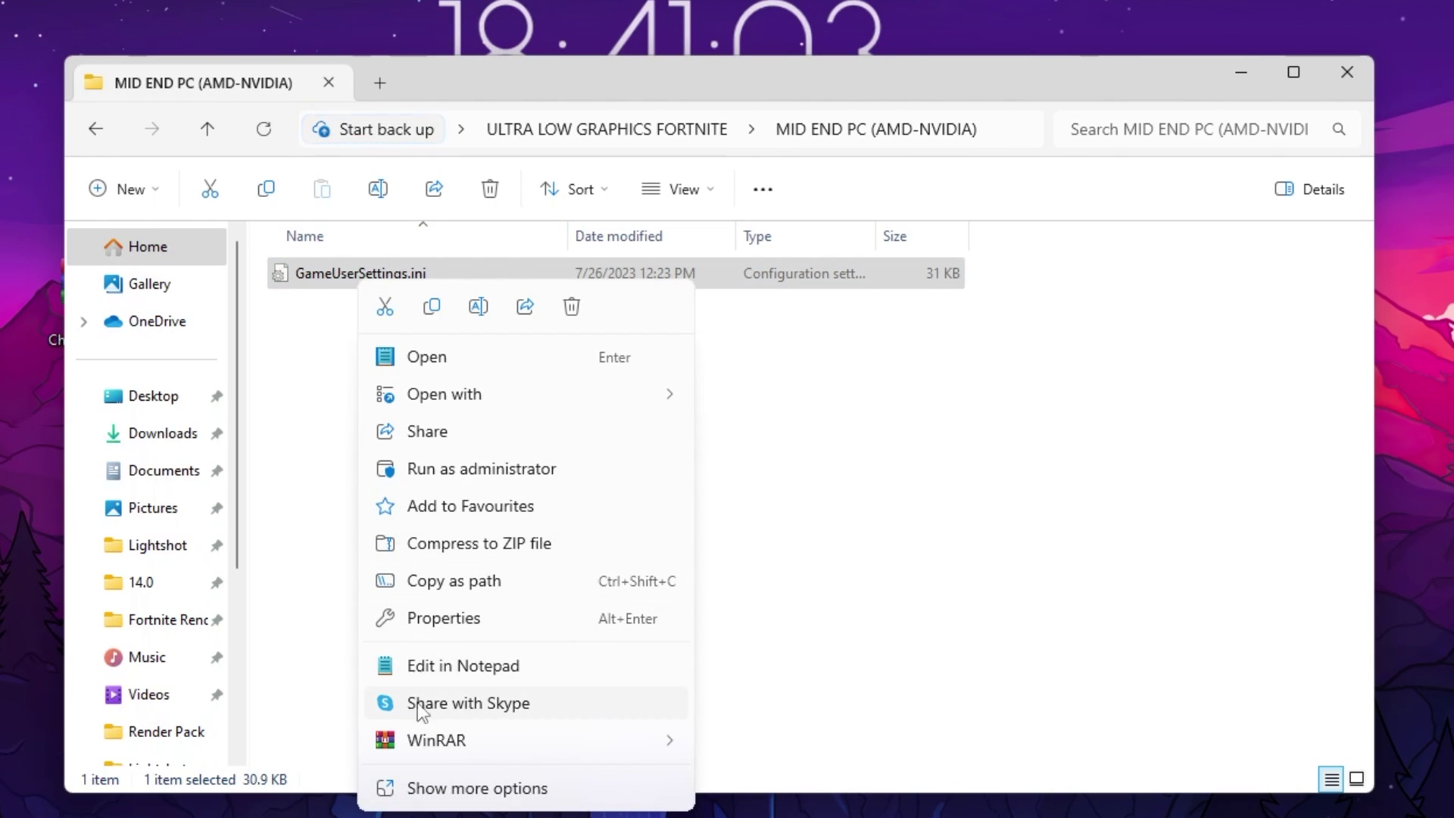
click(459, 789)
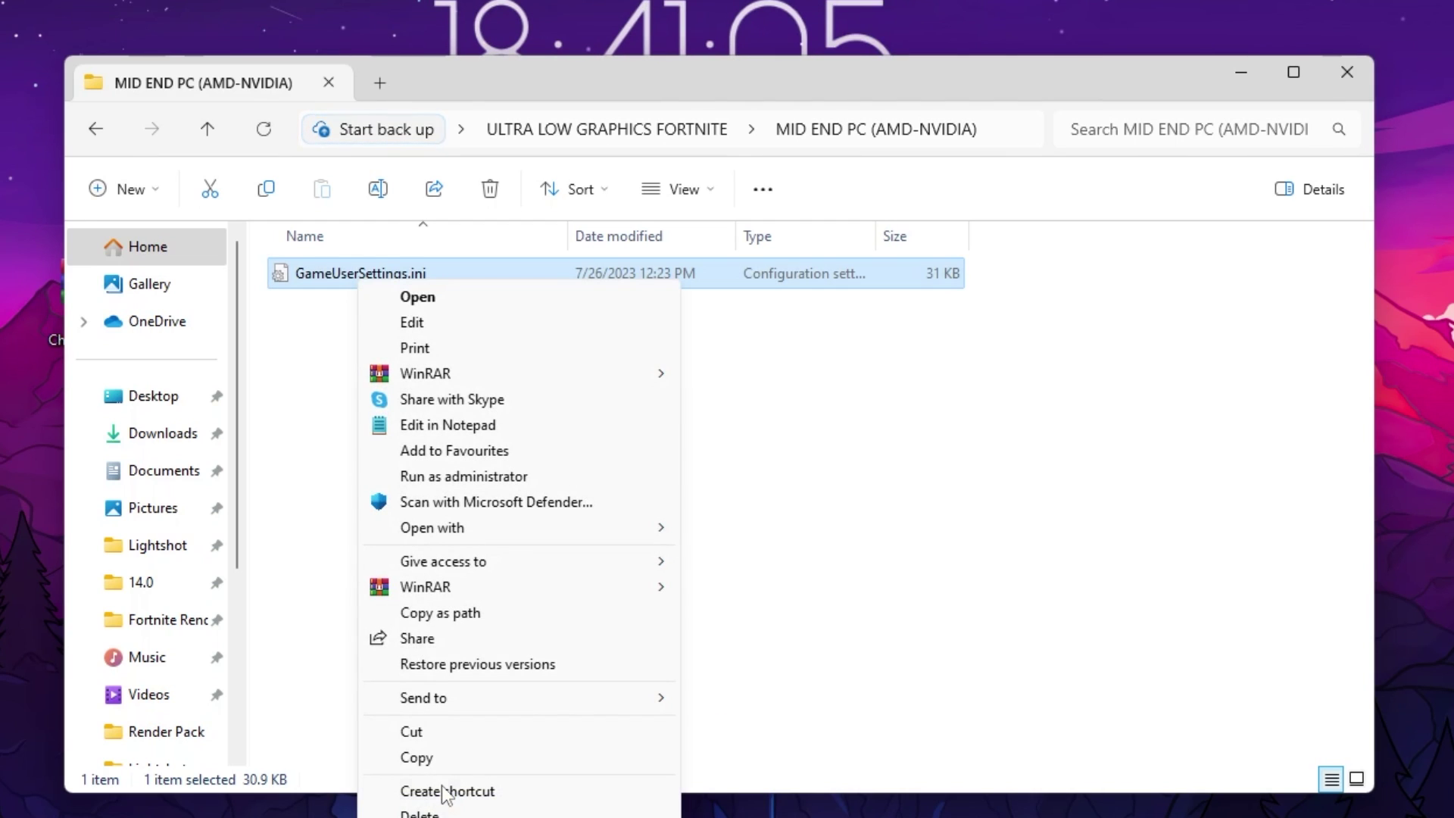
click(429, 755)
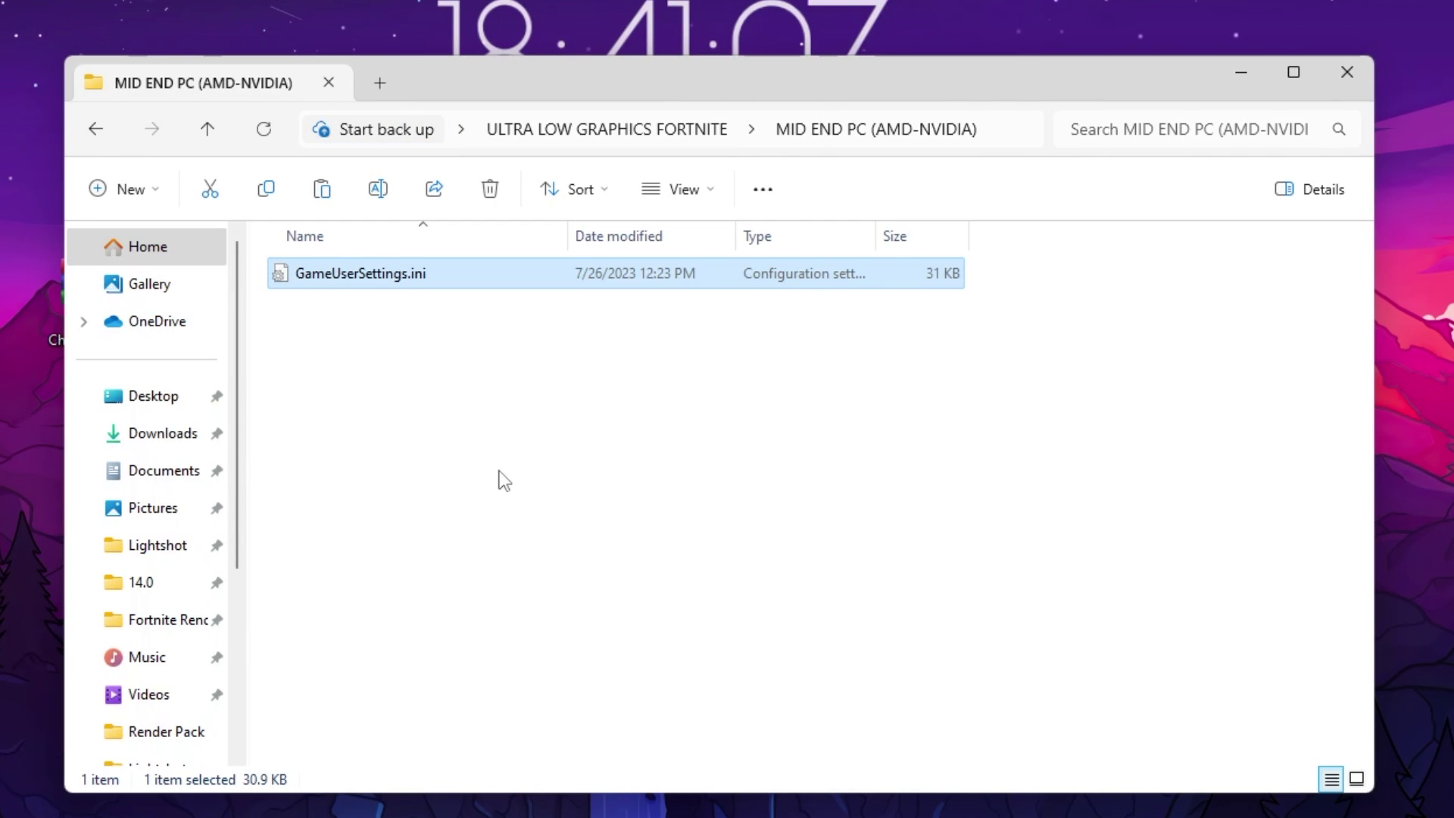
Go to %appdata%, then into FortniteGame\Saved\Config\WindowsClient
key(super+r)
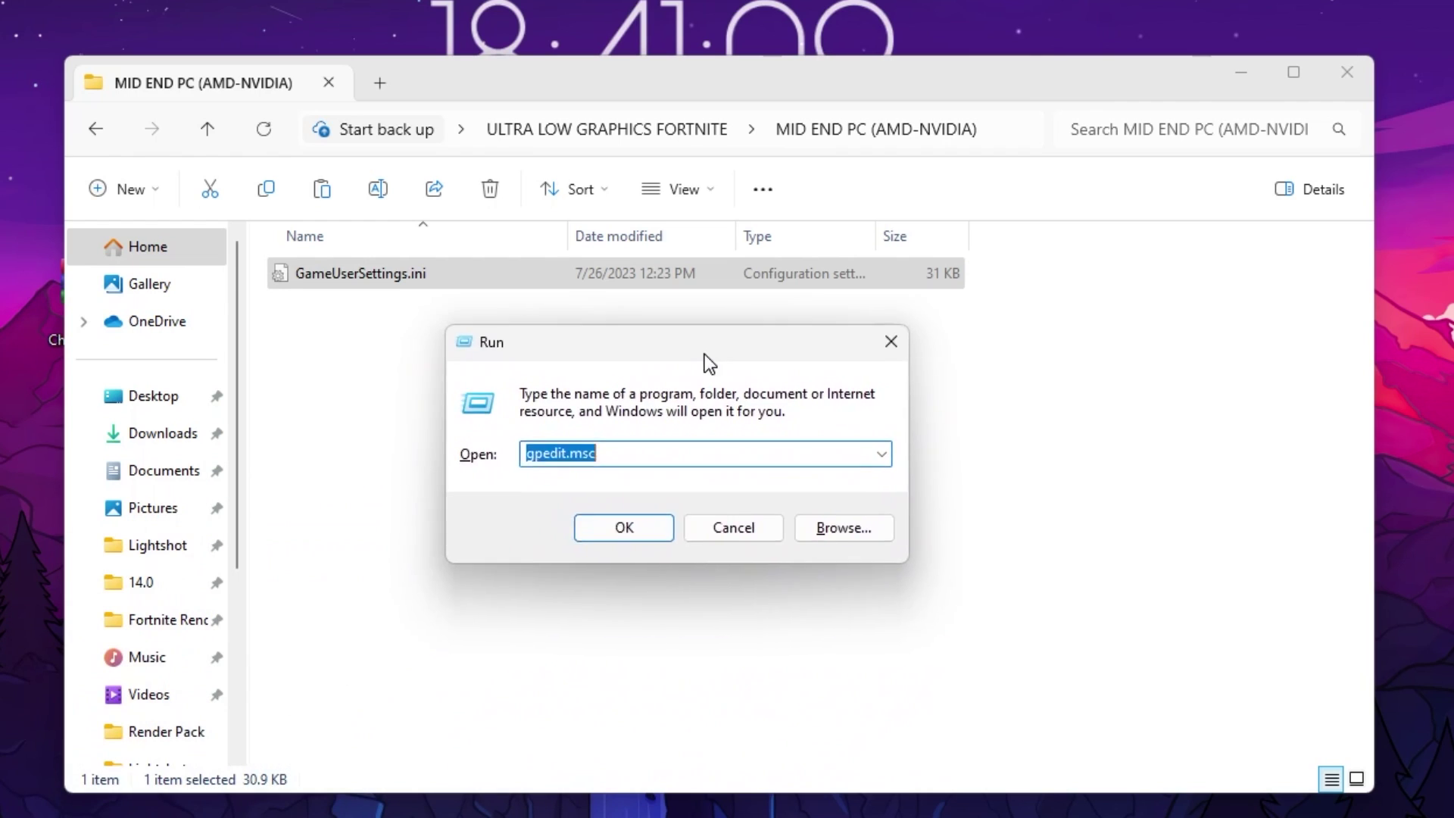
text(%appdat)
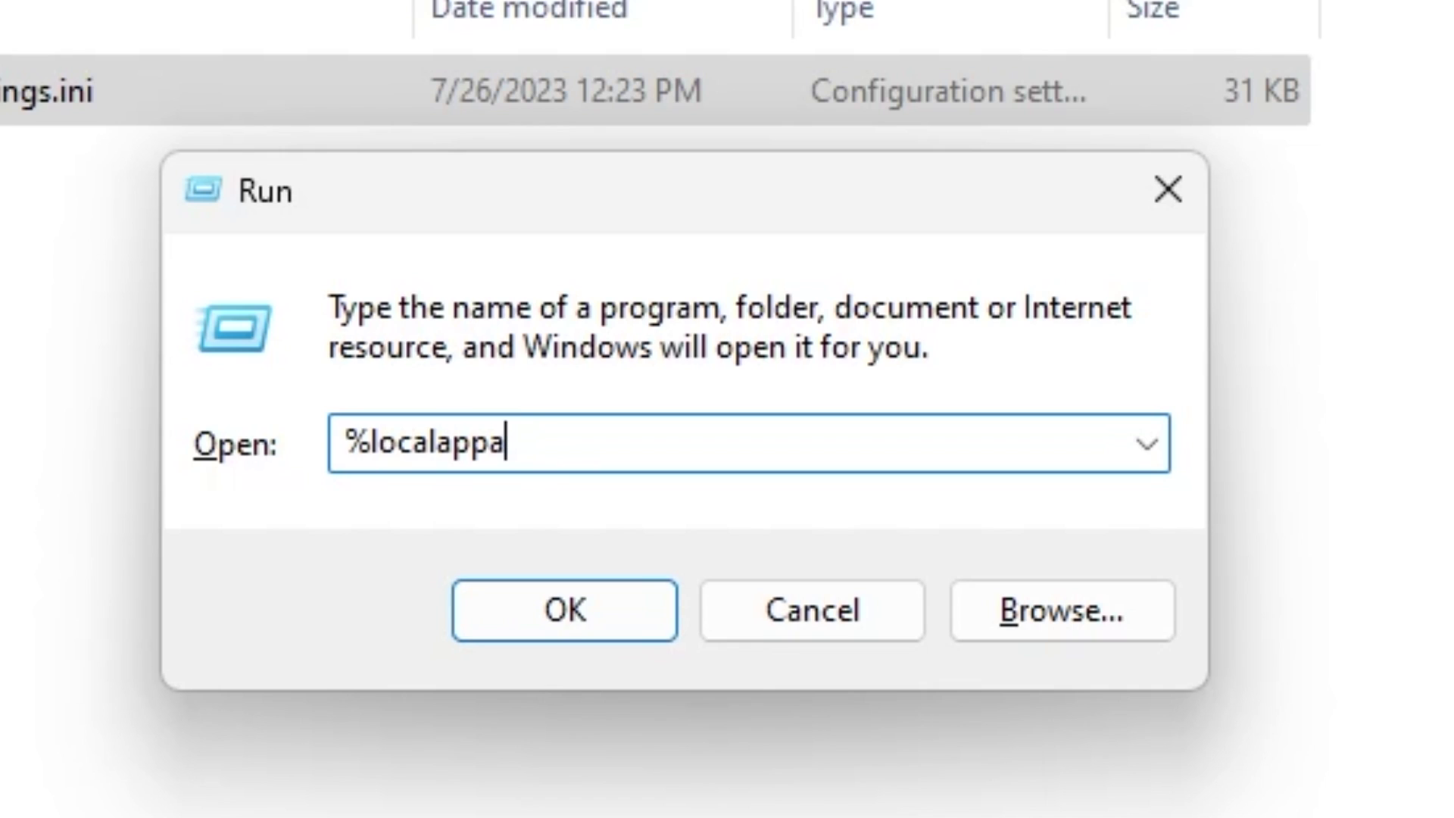
text(ata%)
key(Return)
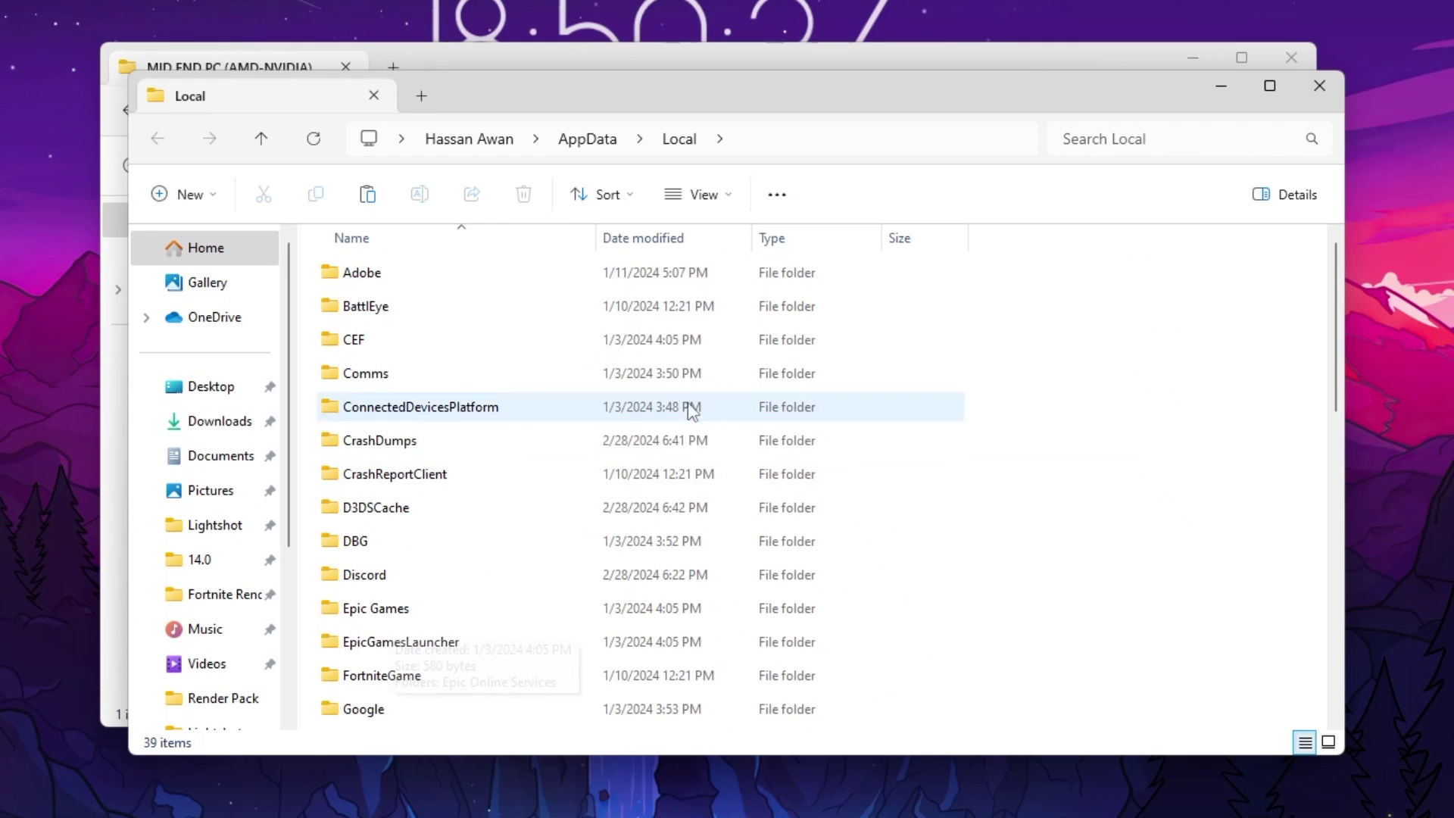
double_click(381, 675)
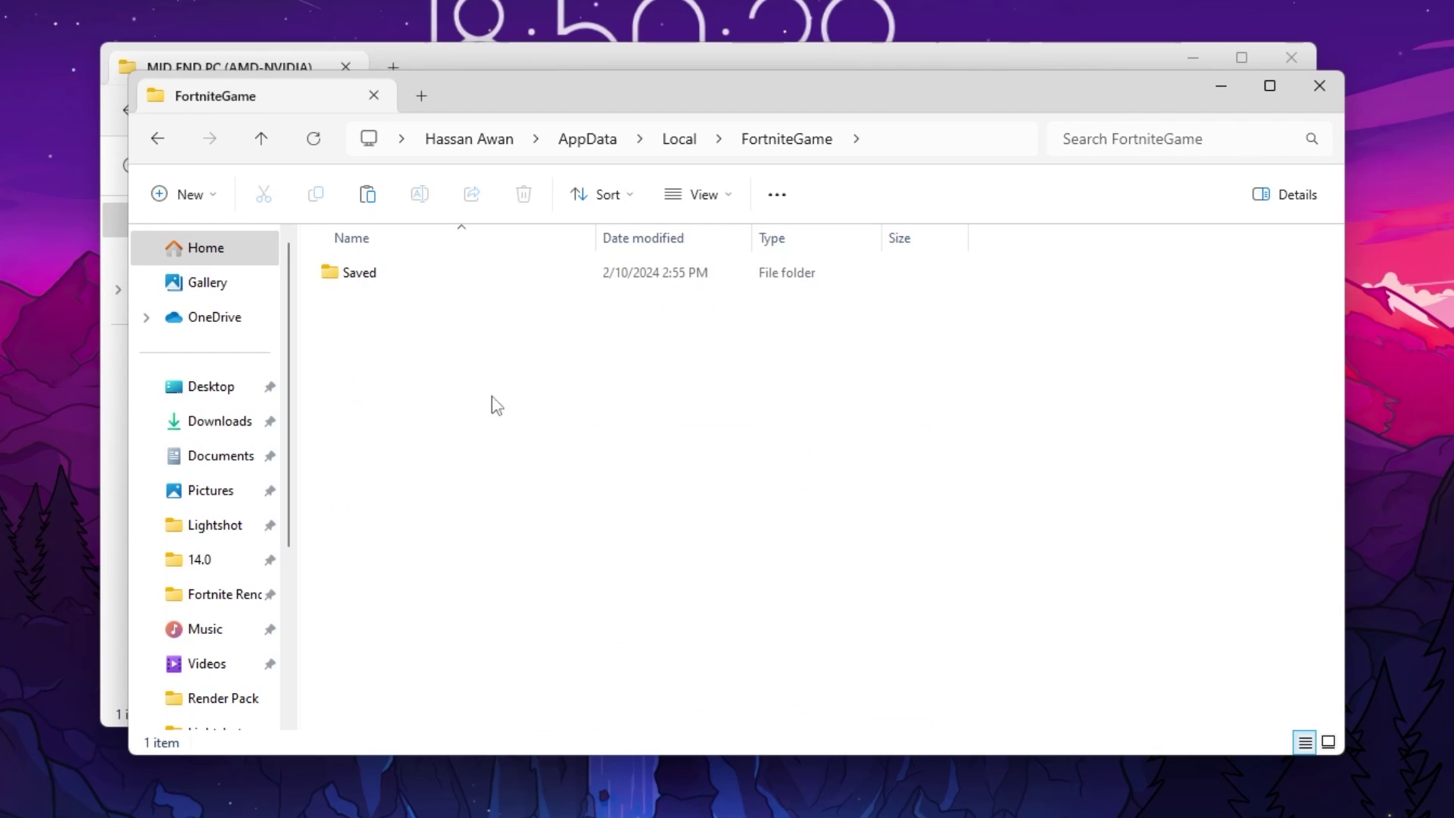
double_click(352, 274)
double_click(438, 306)
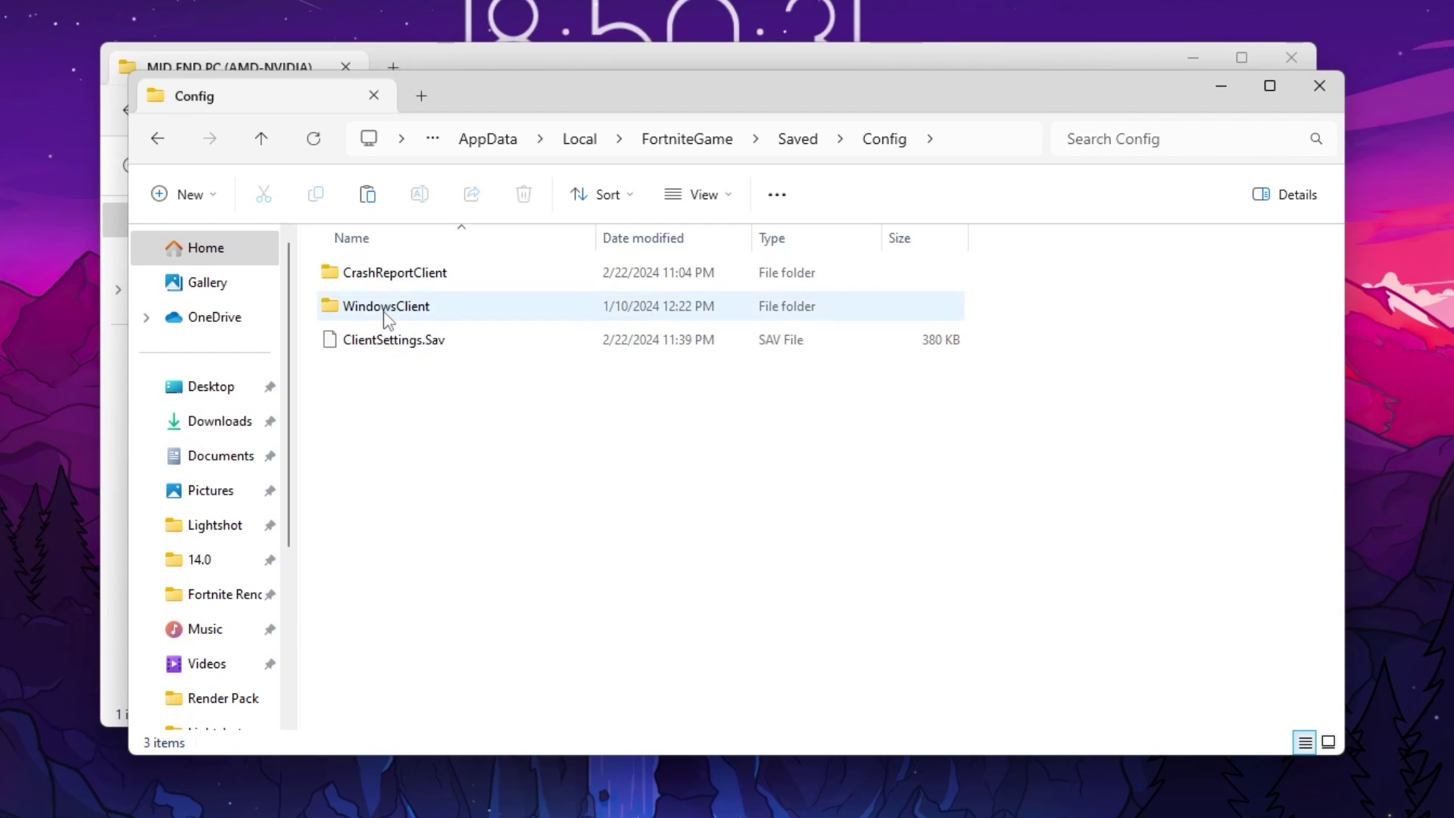
double_click(401, 309)
Paste GameUserSettings.ini into WindowsClient and close both Explorer windows
right_click(424, 324)
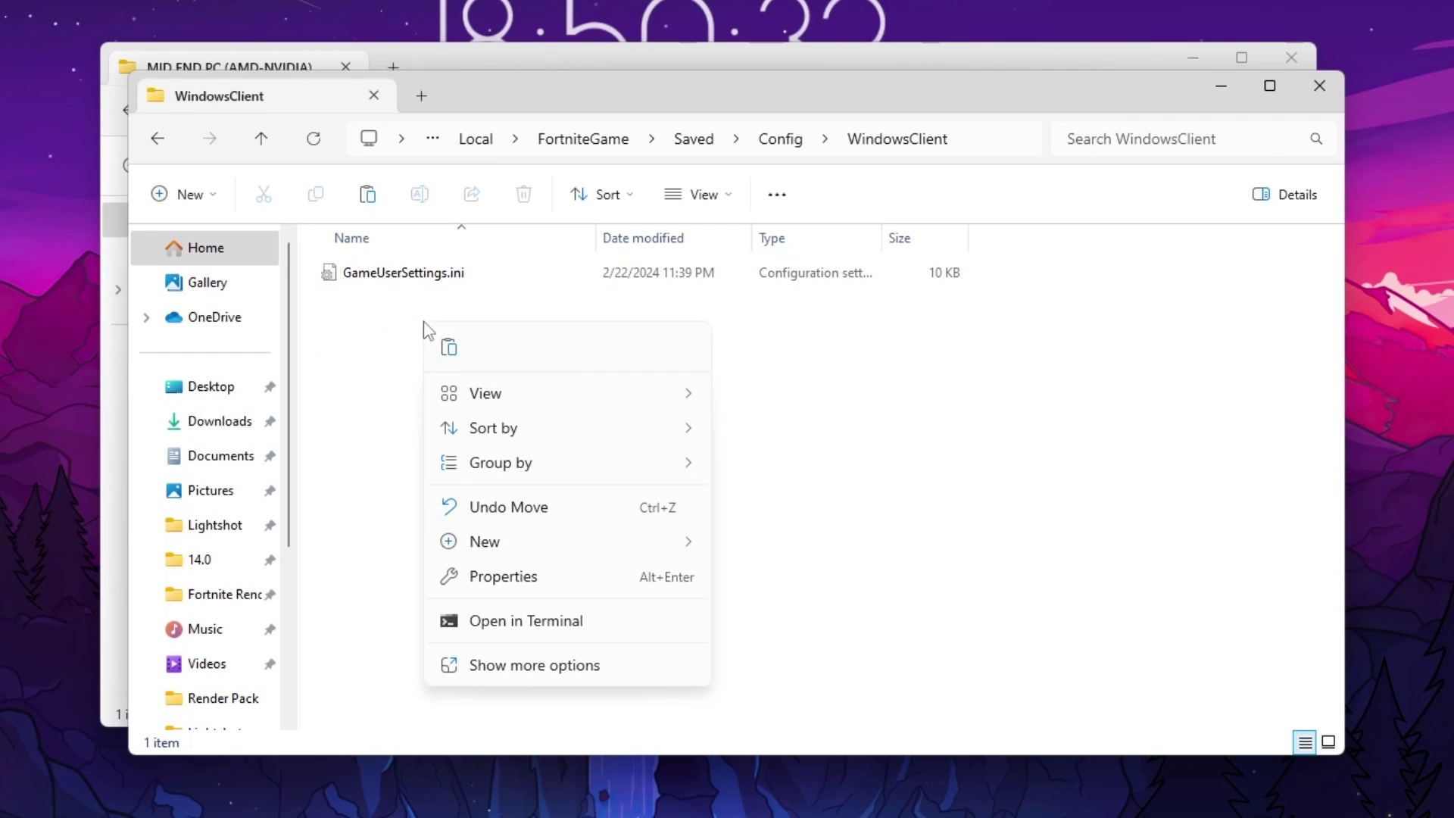
click(526, 671)
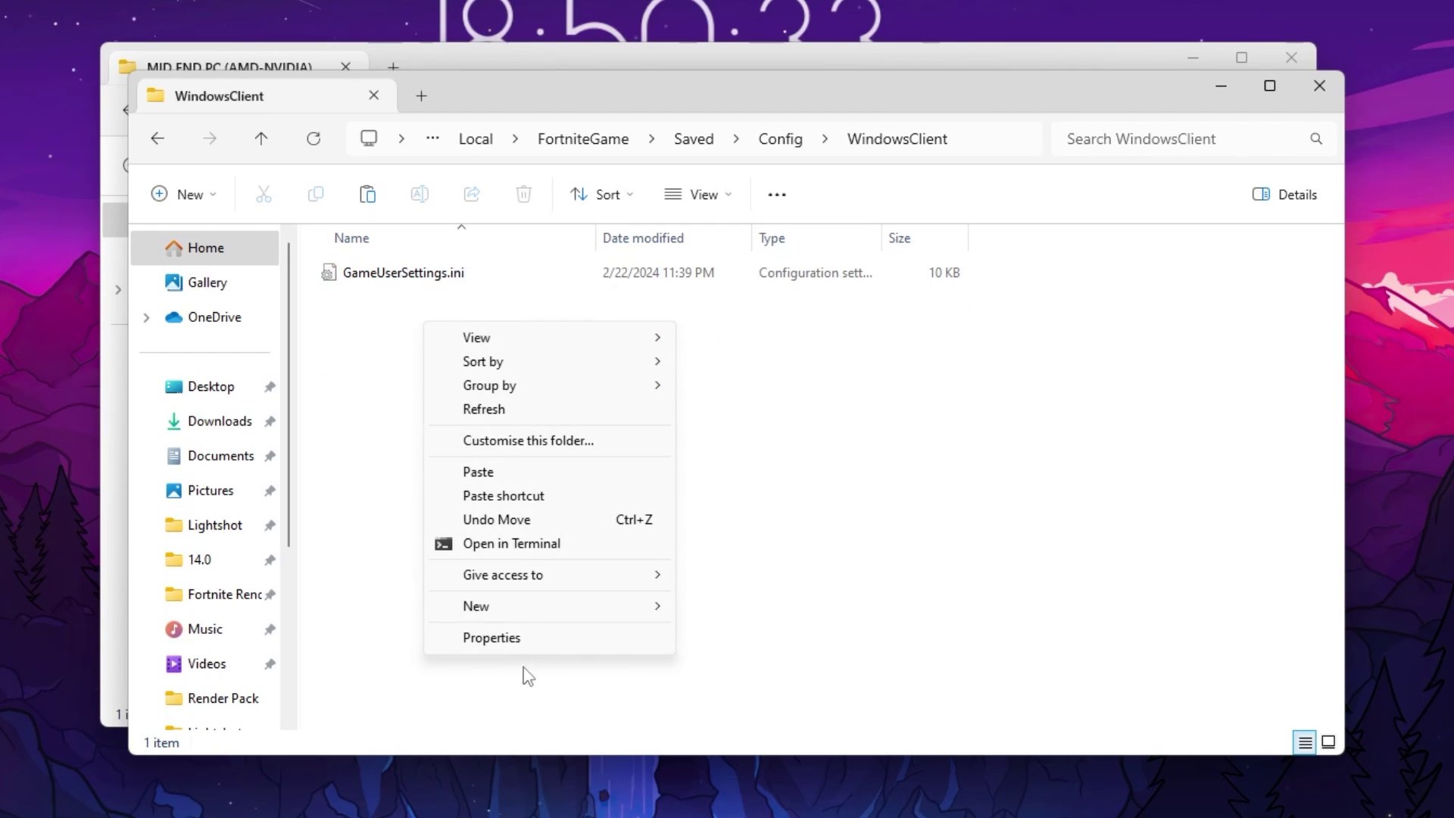
click(509, 479)
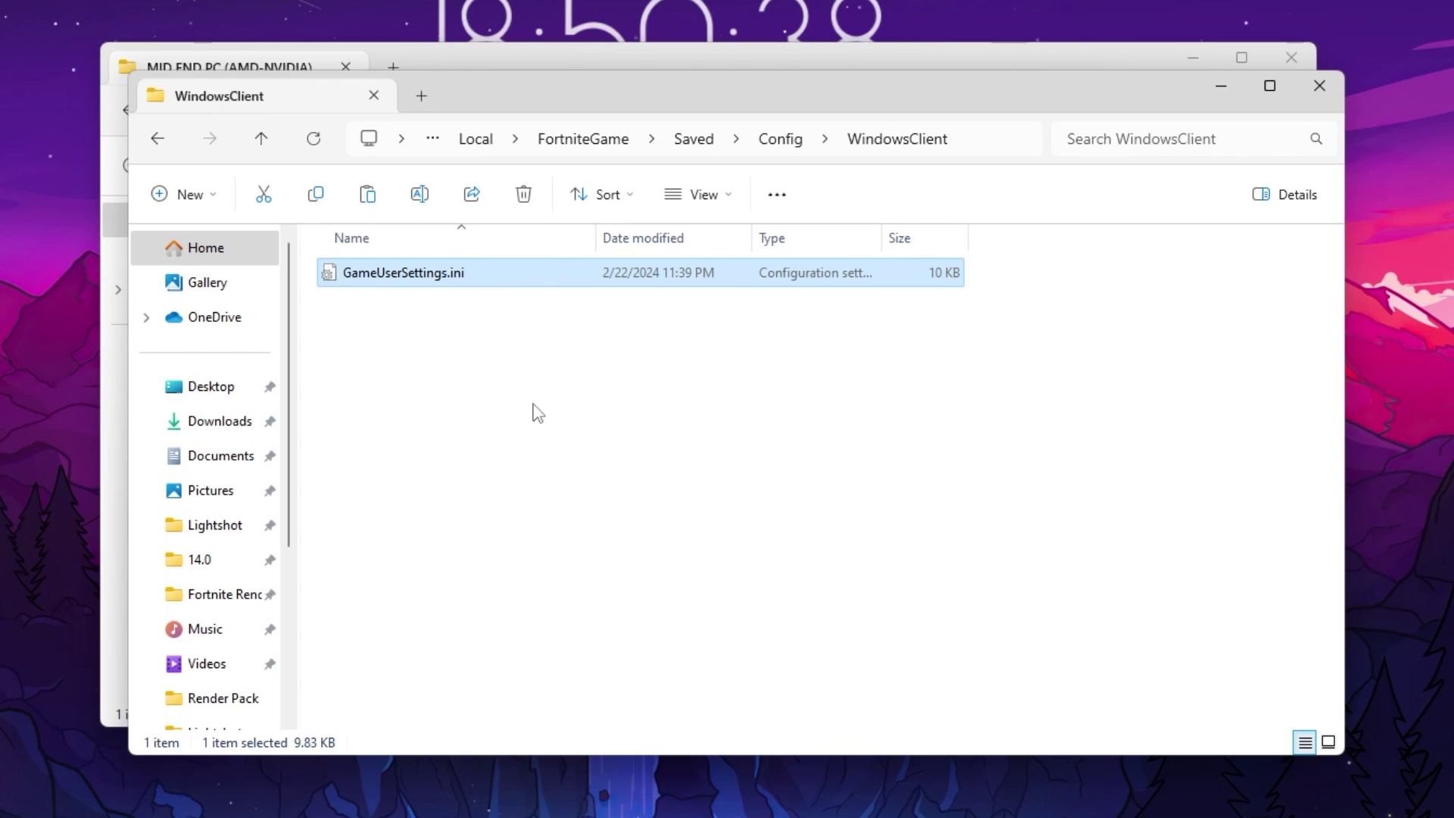
click(1318, 86)
click(1294, 58)
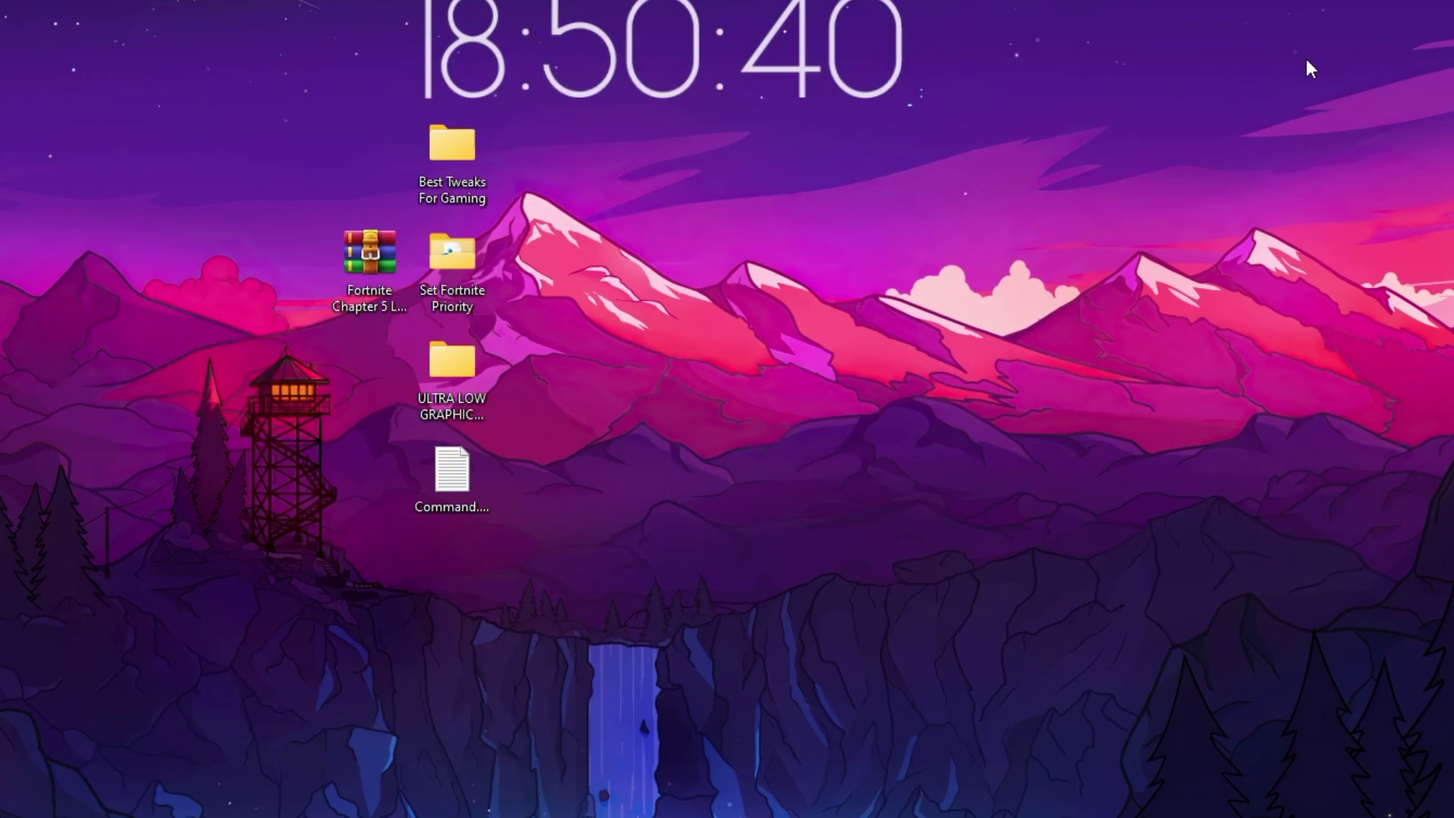
Copy the launch-argument line from Command.txt, close Notepad and open Start search
click(458, 475)
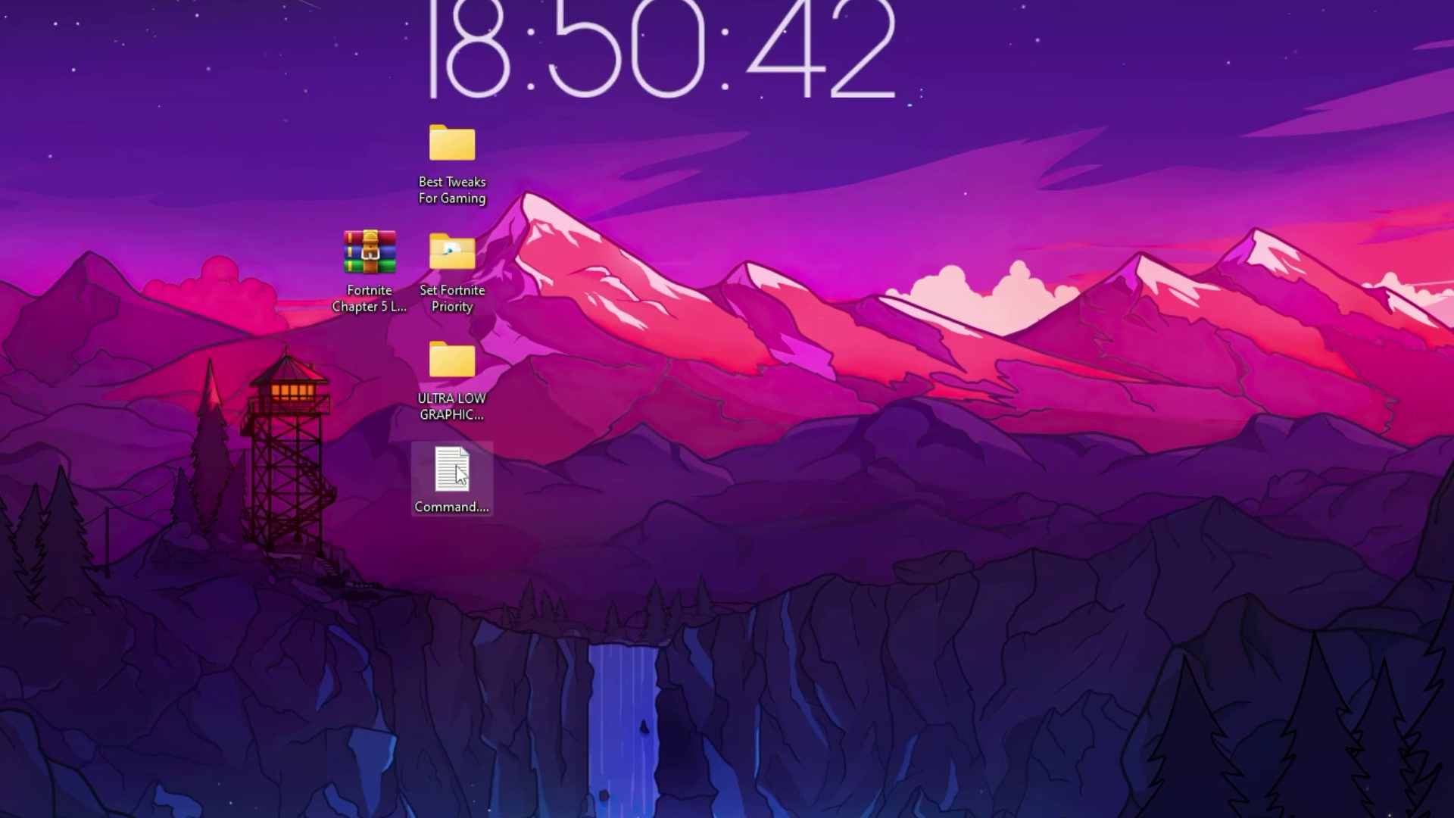
double_click(439, 477)
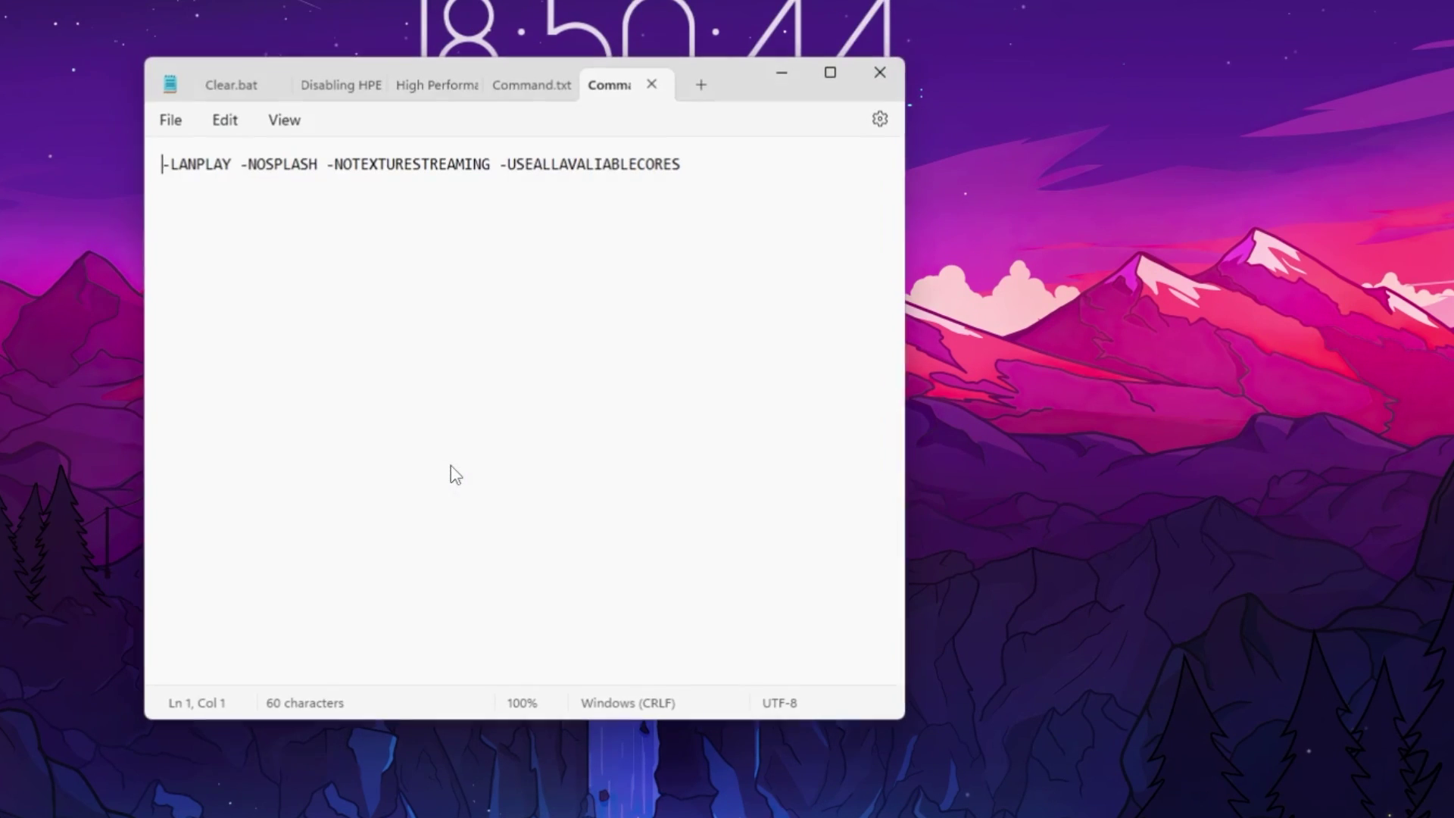
key(ctrl+a)
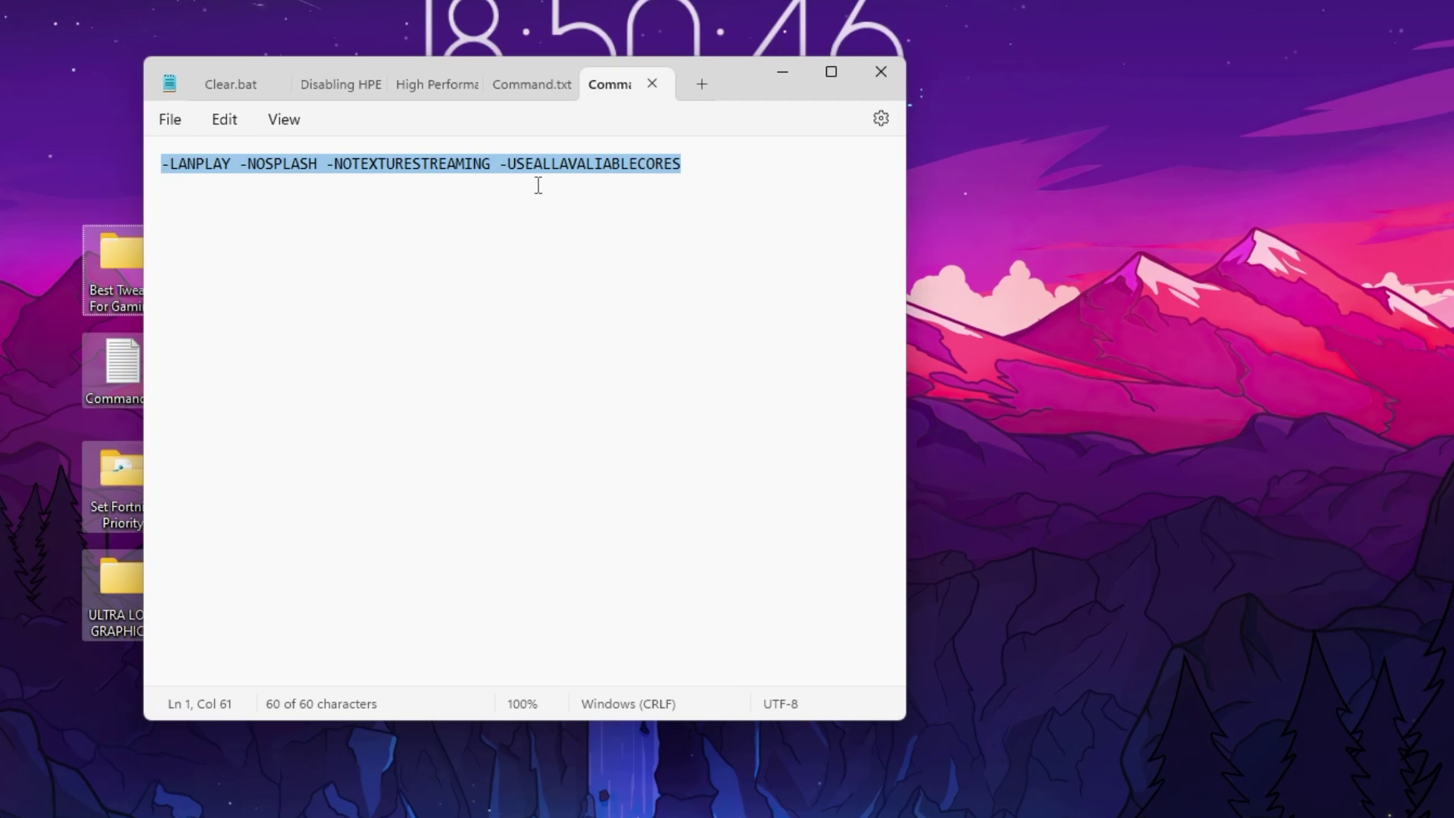
click(880, 73)
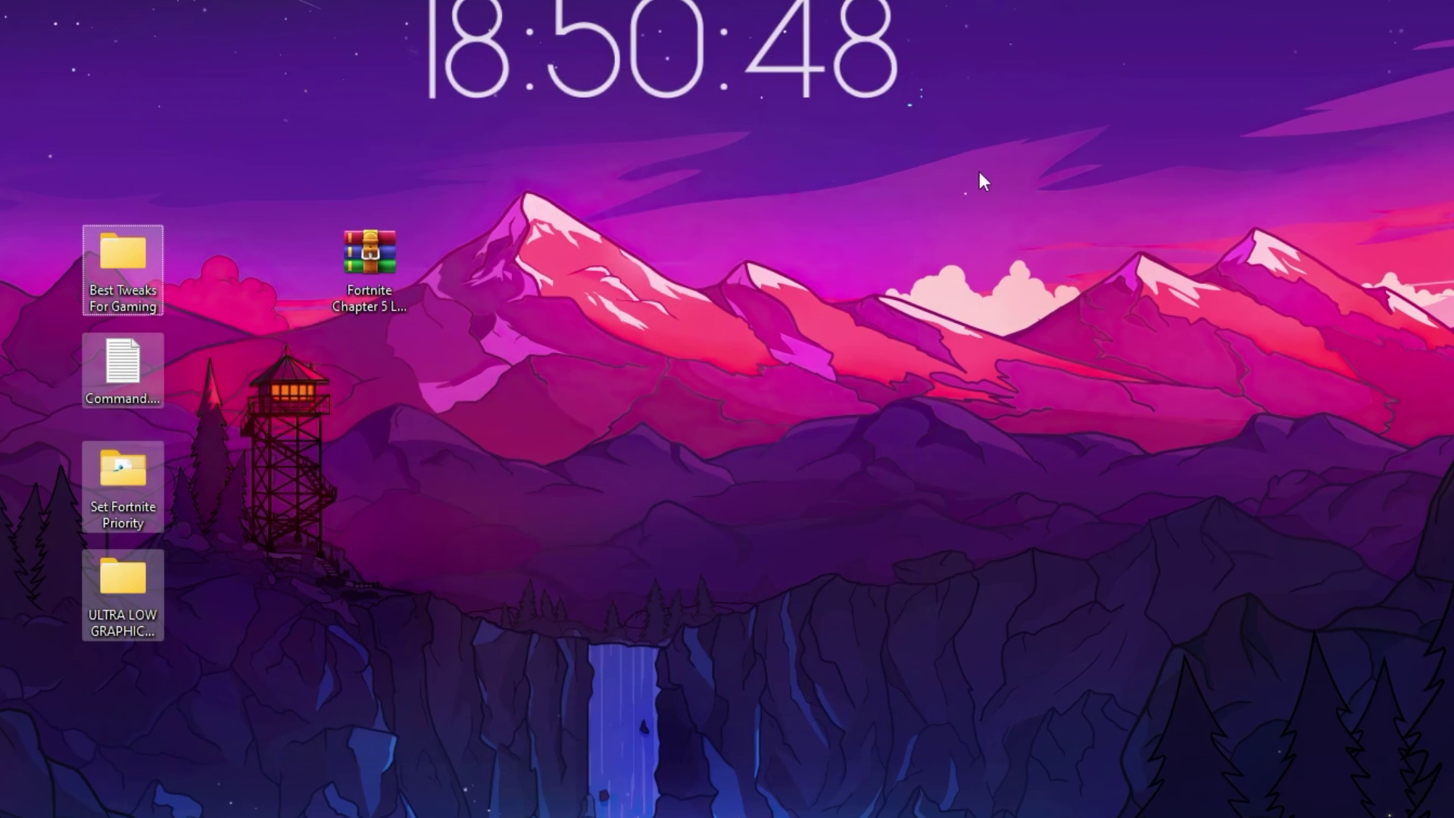
key(super)
Launch Epic Games Launcher and check Fortnite's Additional Command Line Arguments under Manage Games in Settings
text(epic)
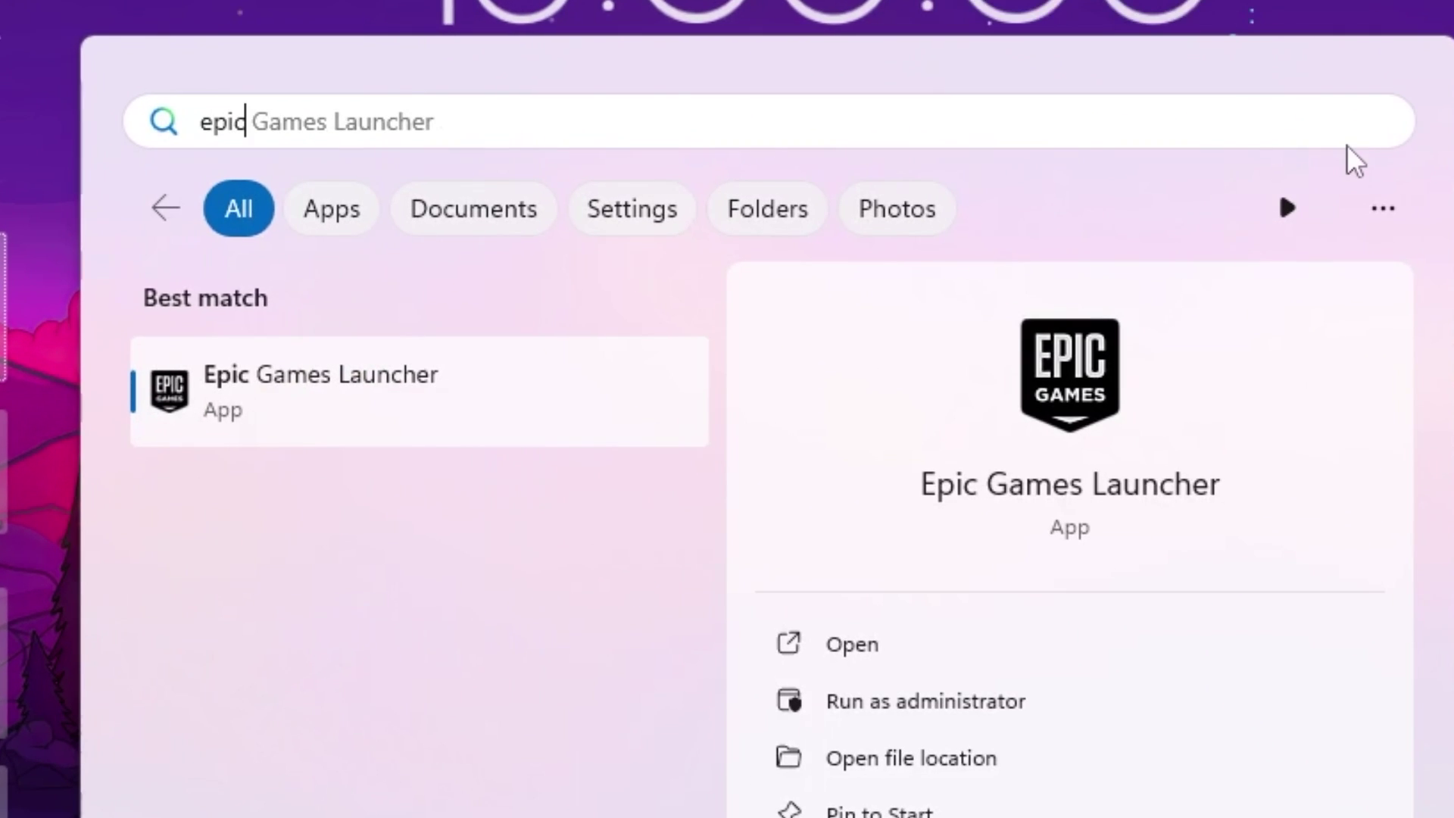
key(Return)
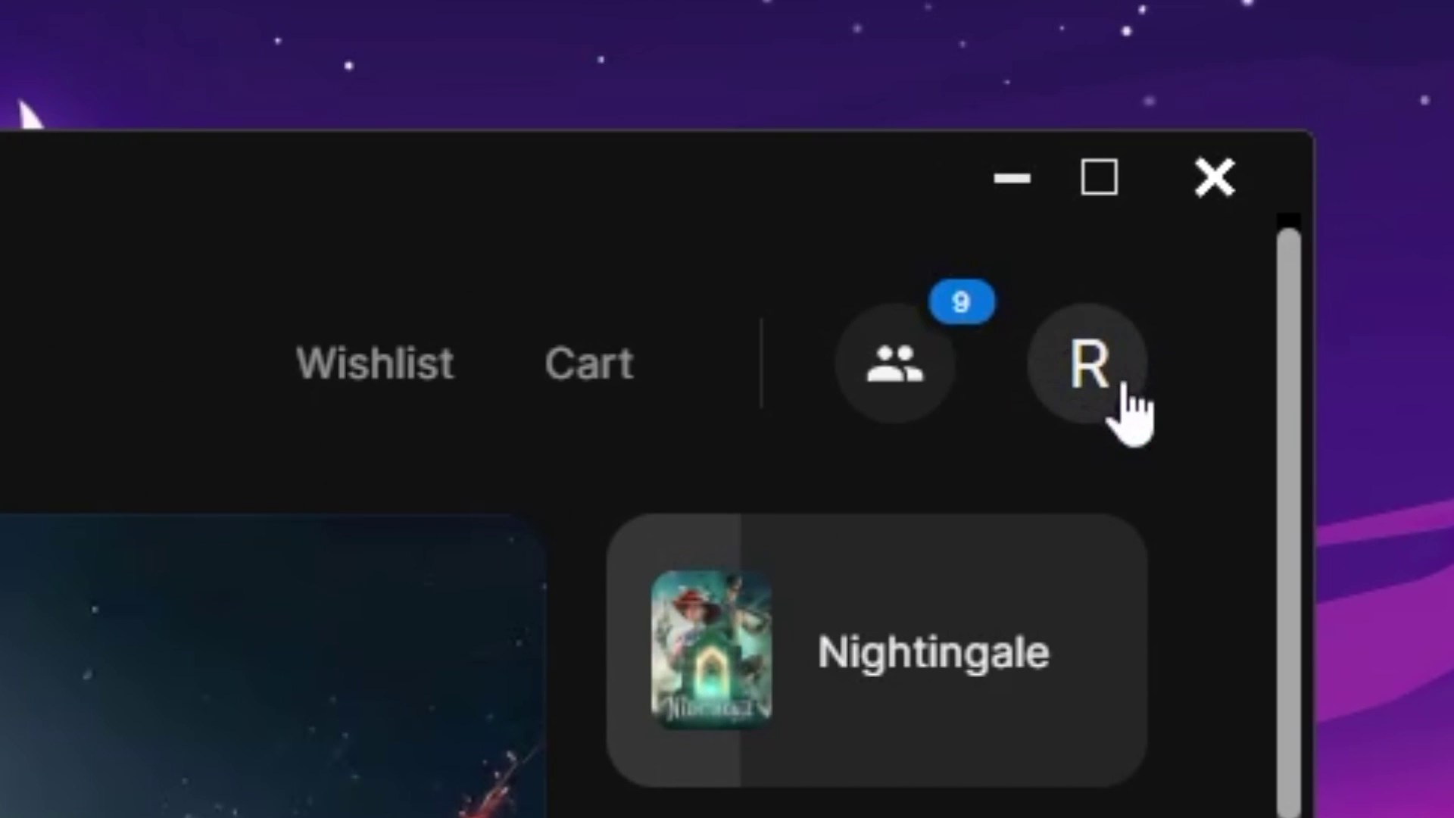
click(1103, 397)
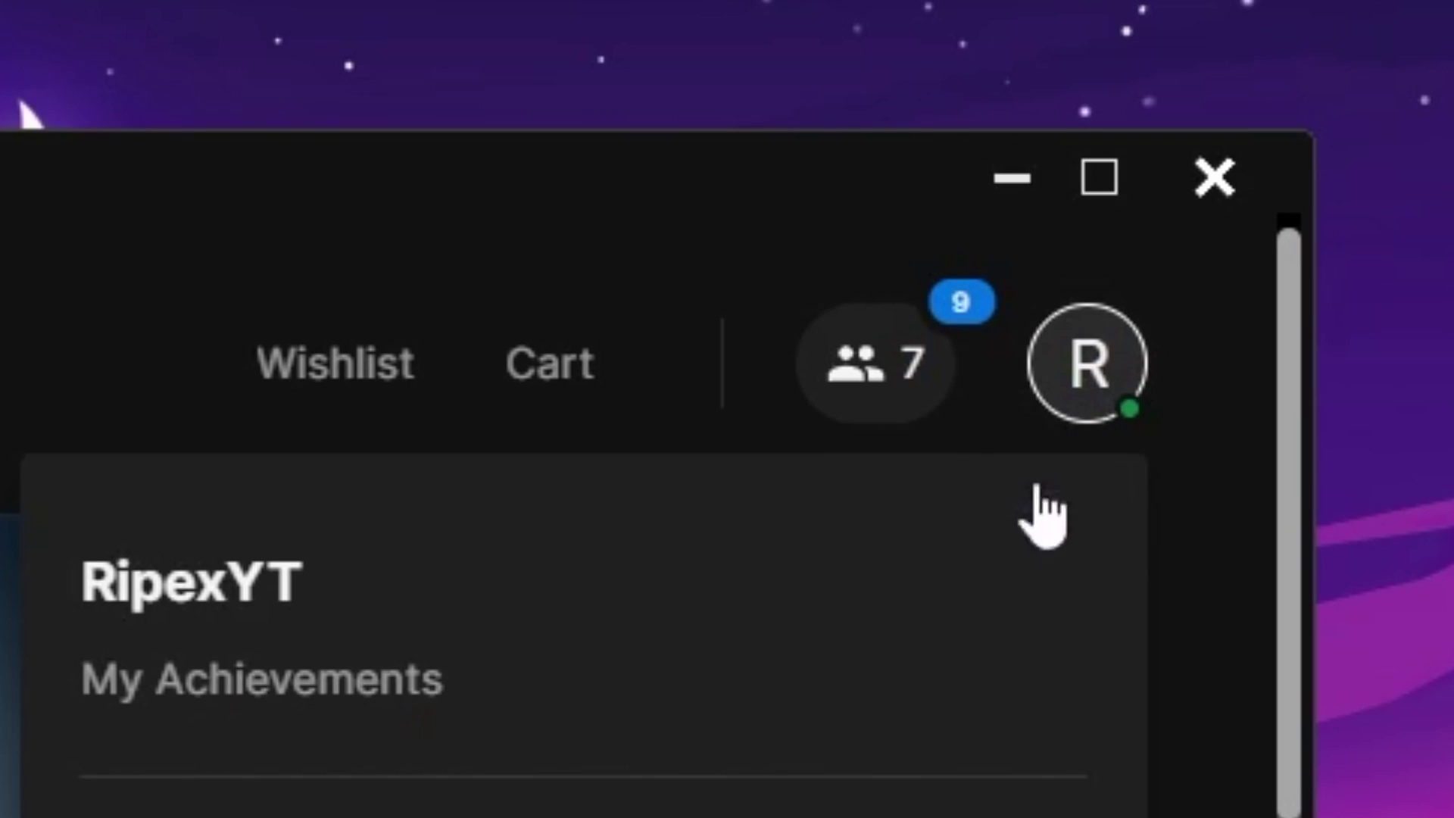
click(682, 542)
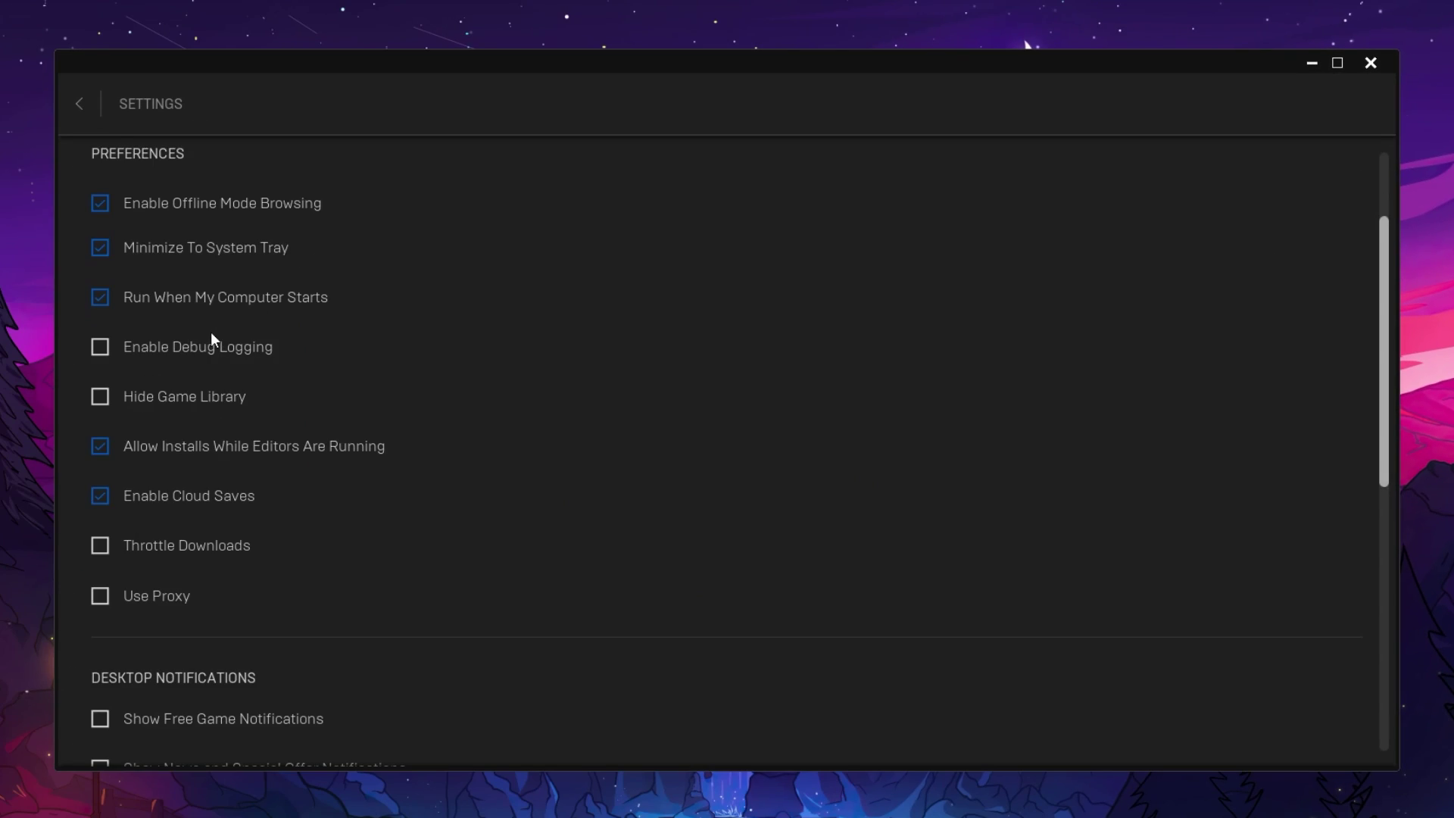
scroll(211, 339, down, 10)
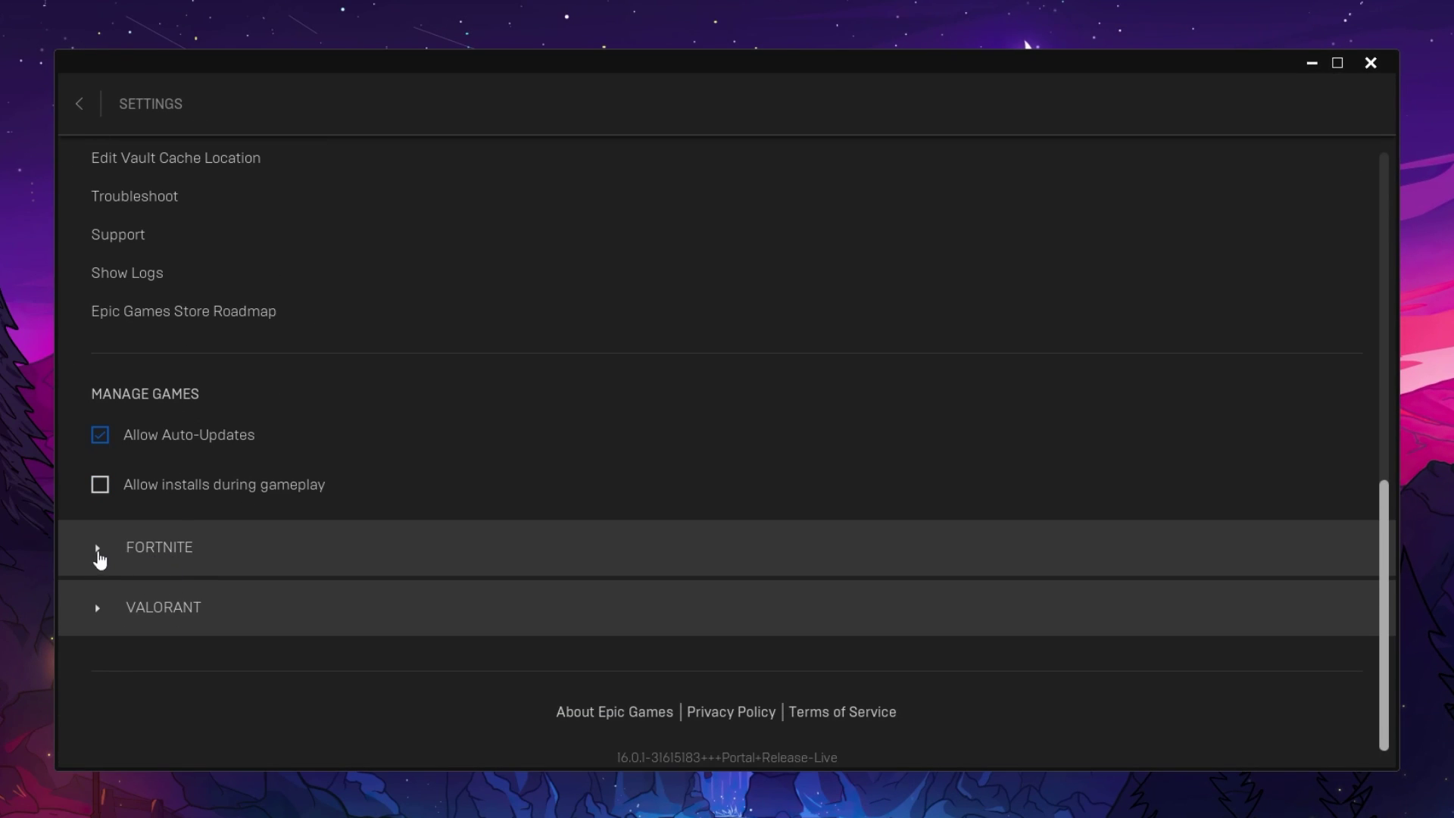
click(94, 553)
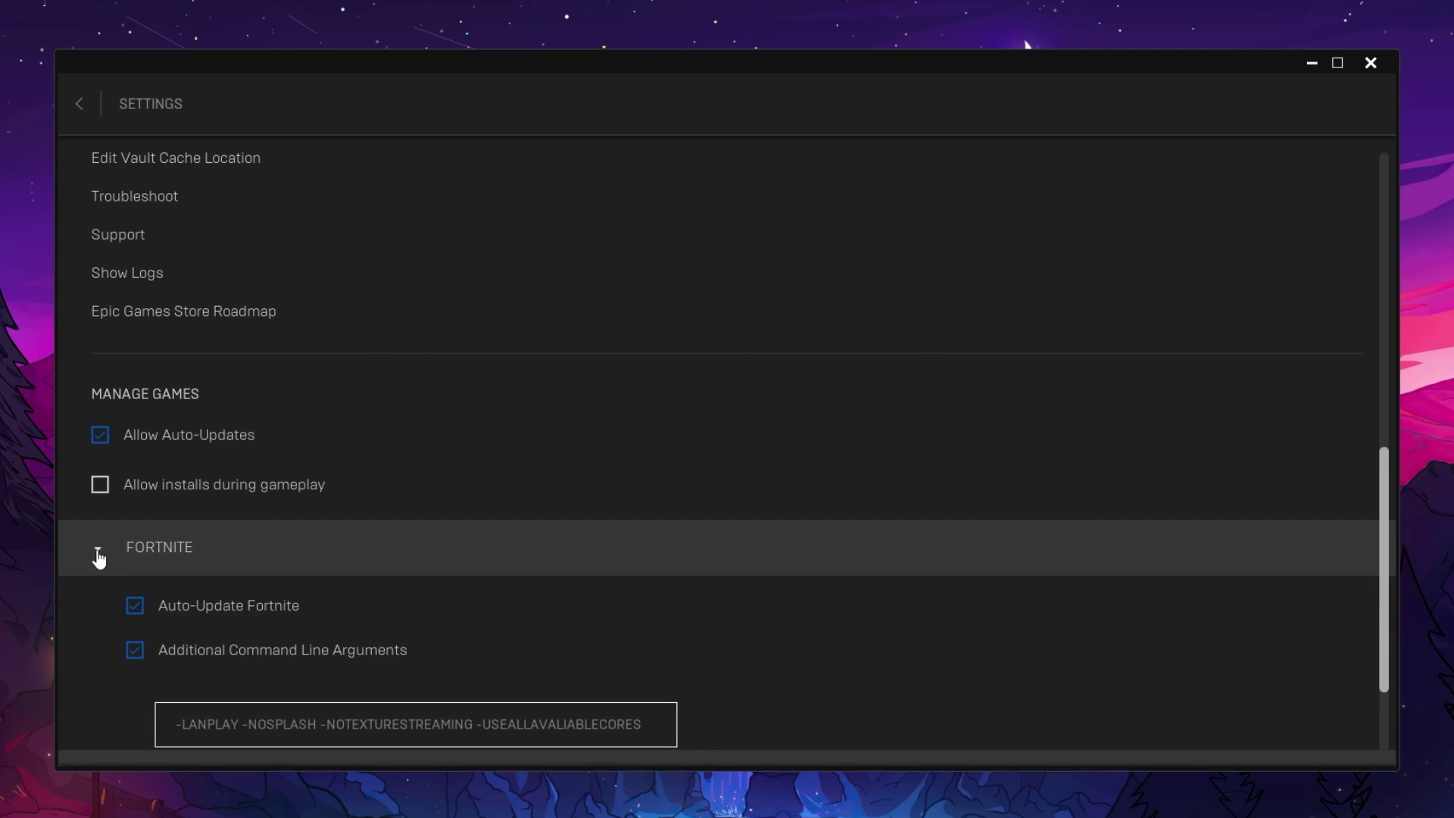
scroll(301, 547, down, 2)
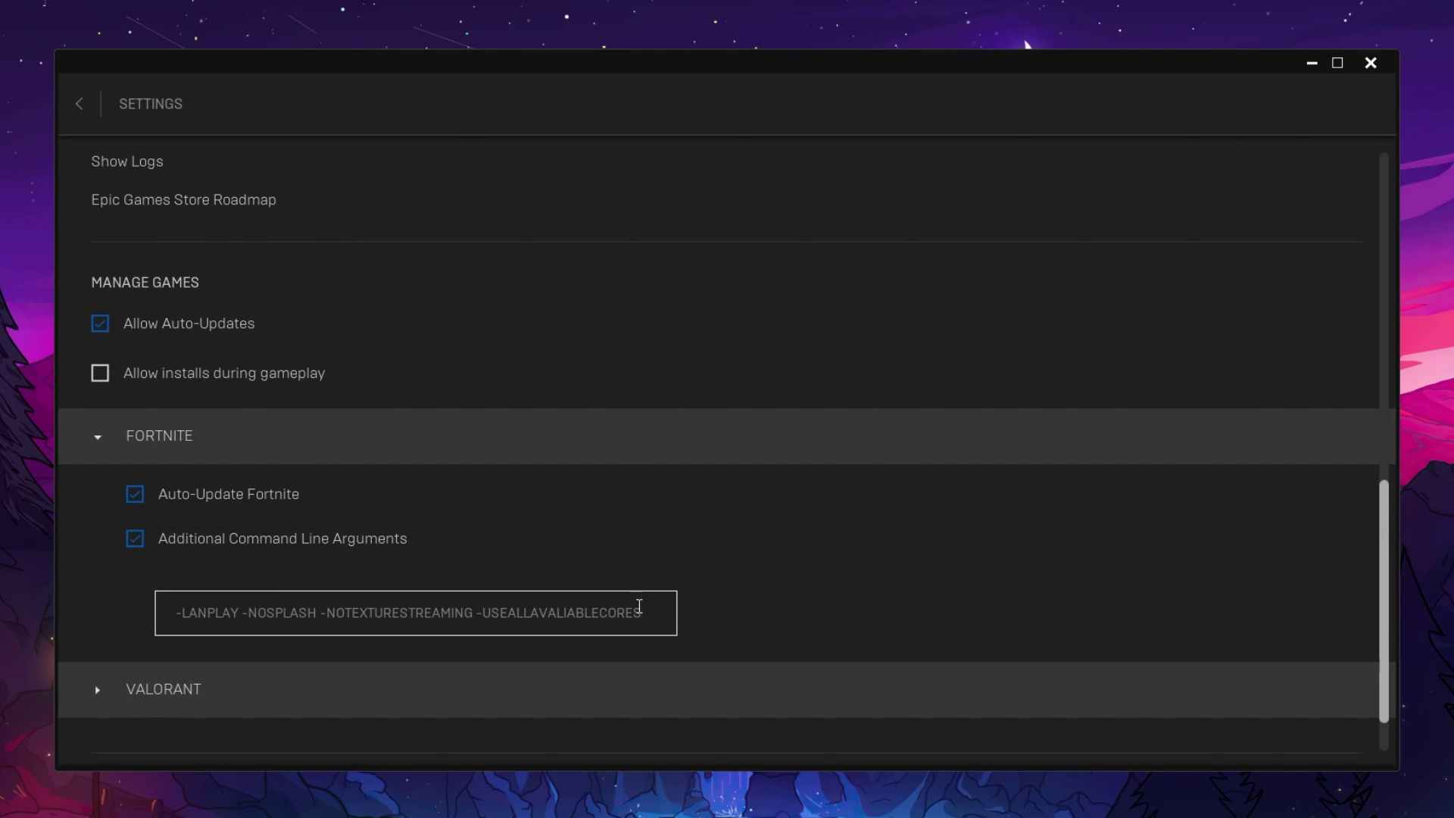
click(90, 452)
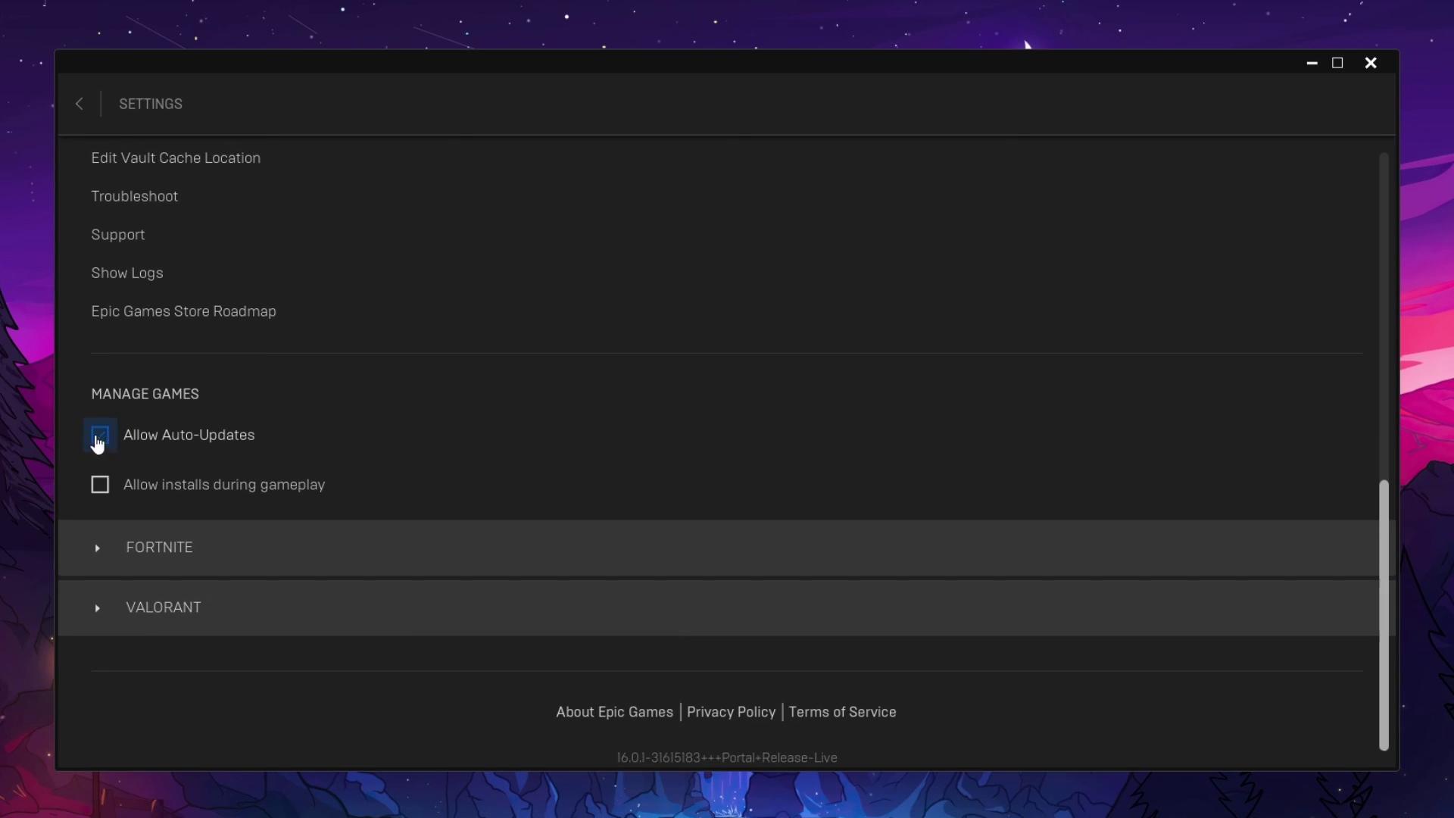
scroll(162, 462, up, 3)
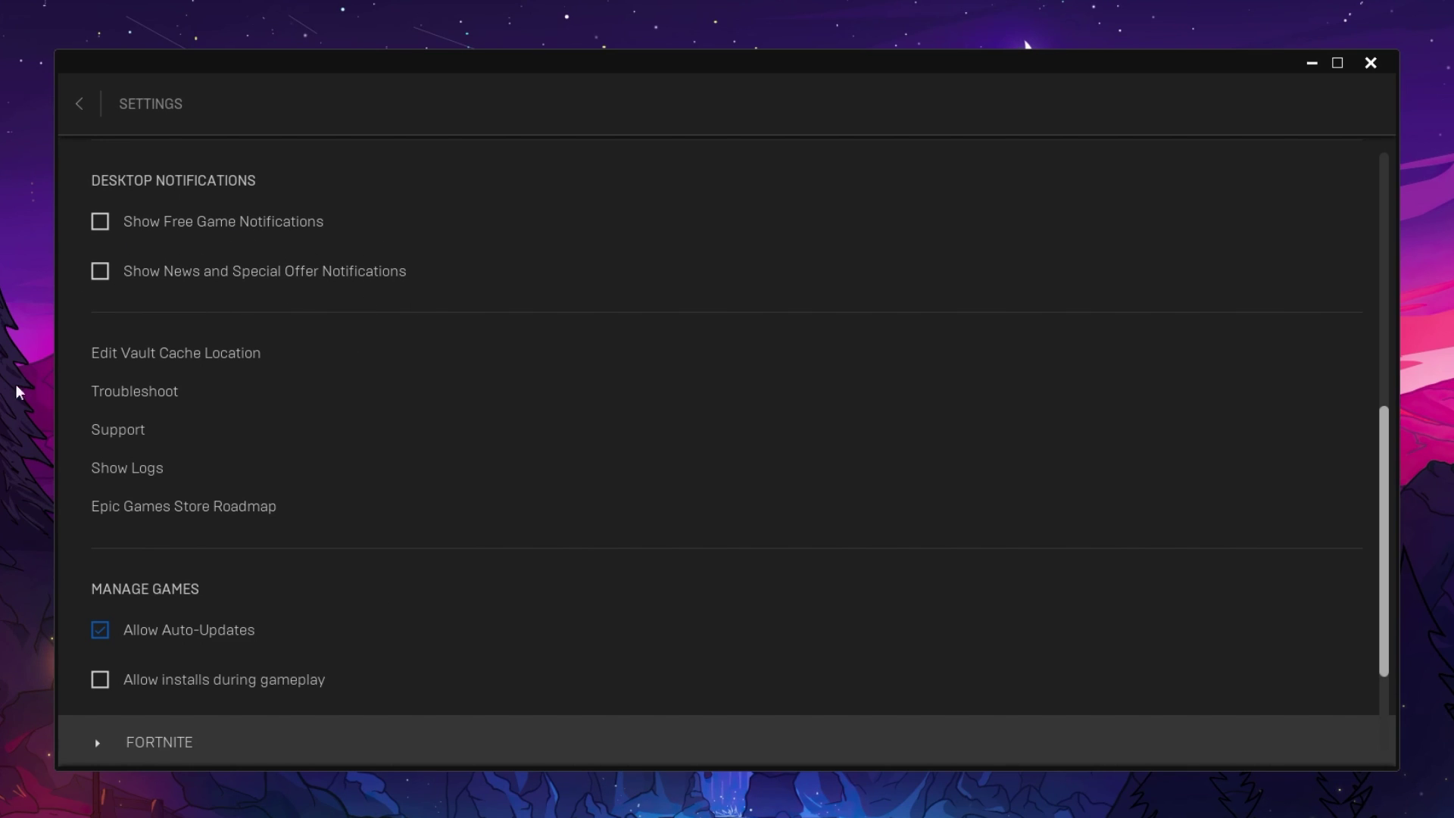
Remove Save the World, High Resolution Textures and DirectX 12 Shaders from Fortnite's install options
click(80, 104)
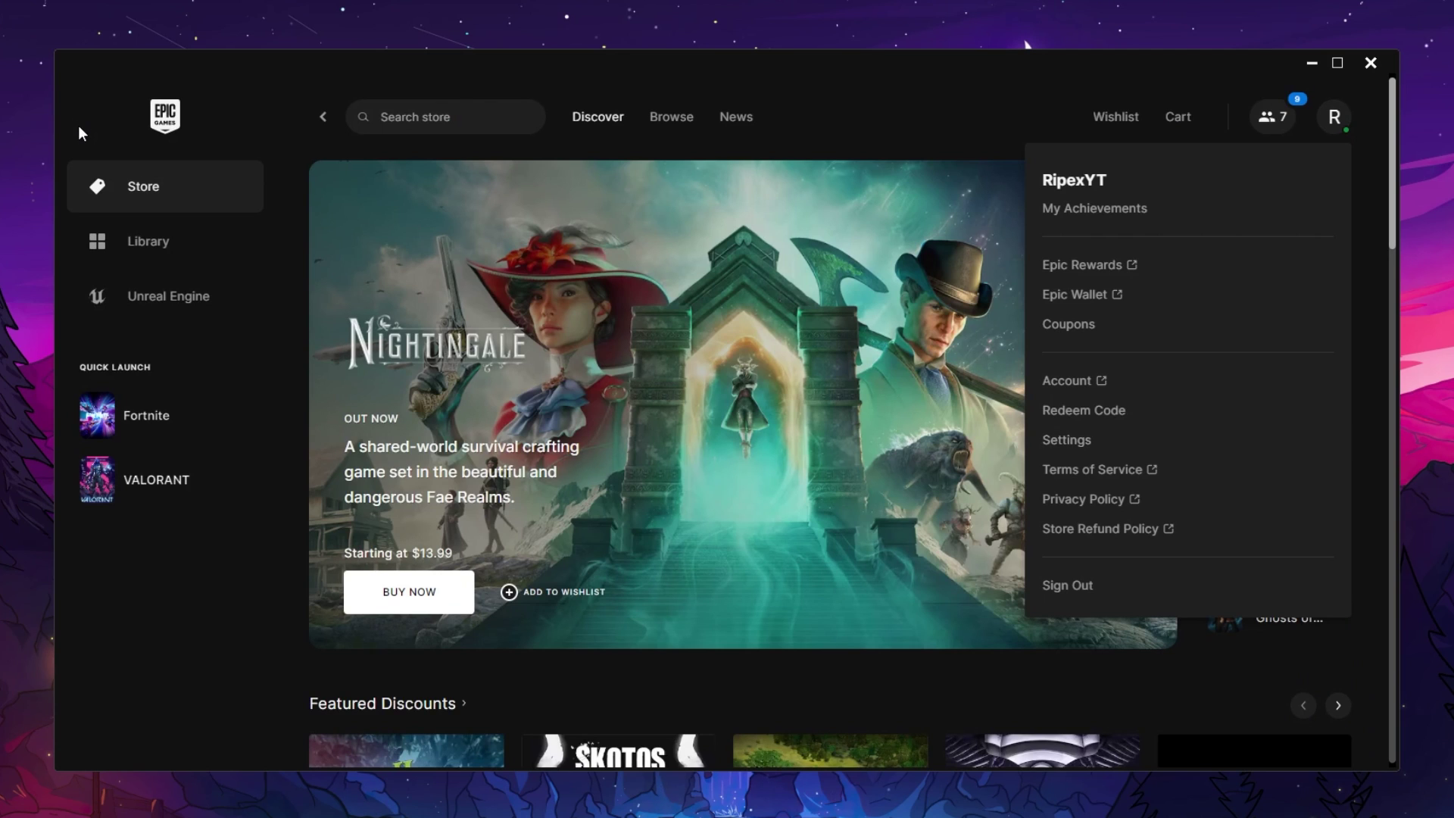
click(130, 241)
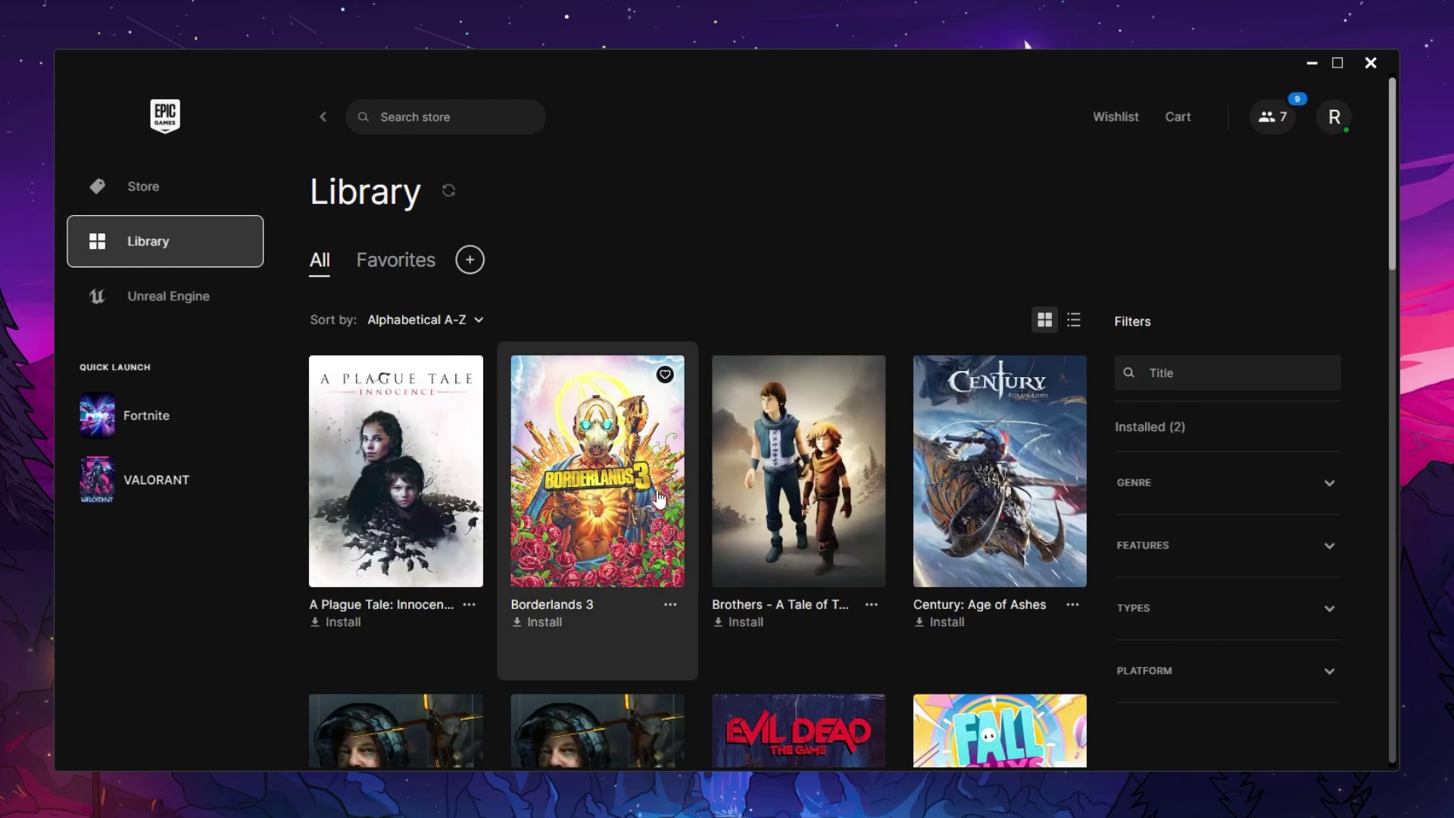
scroll(486, 514, down, 2)
scroll(487, 513, down, 3)
scroll(493, 546, down, 2)
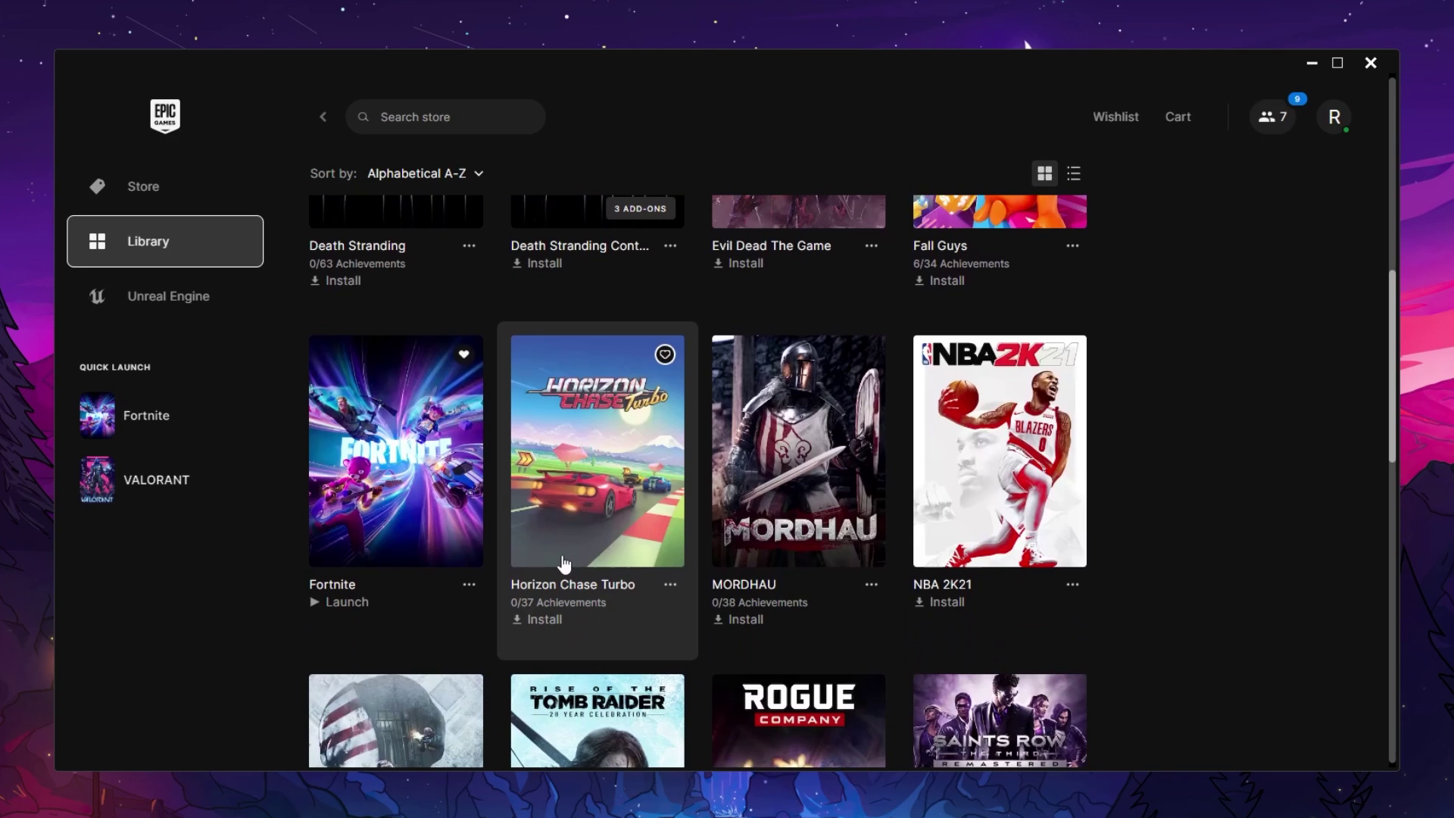
click(468, 585)
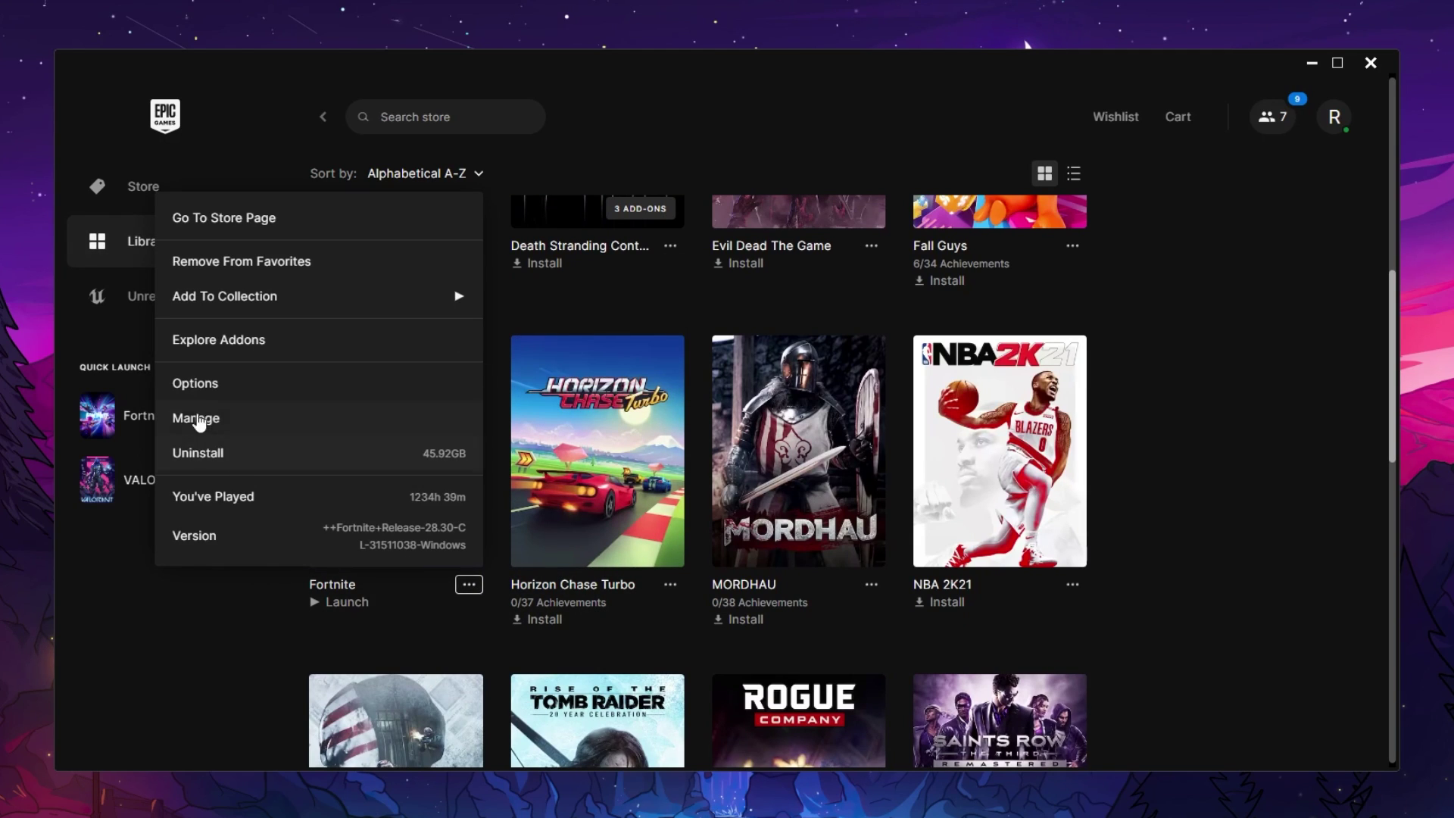
click(204, 388)
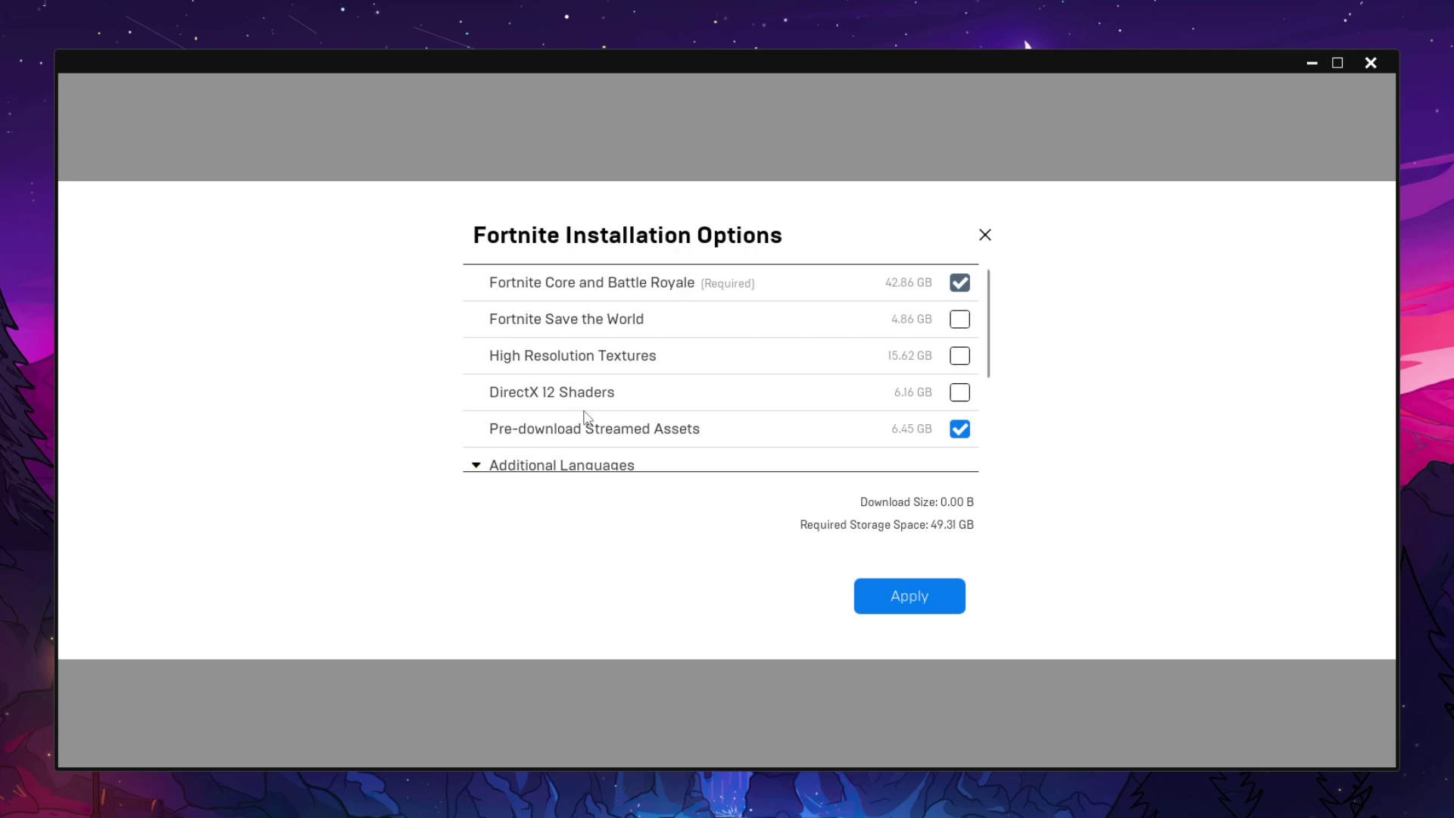
click(920, 598)
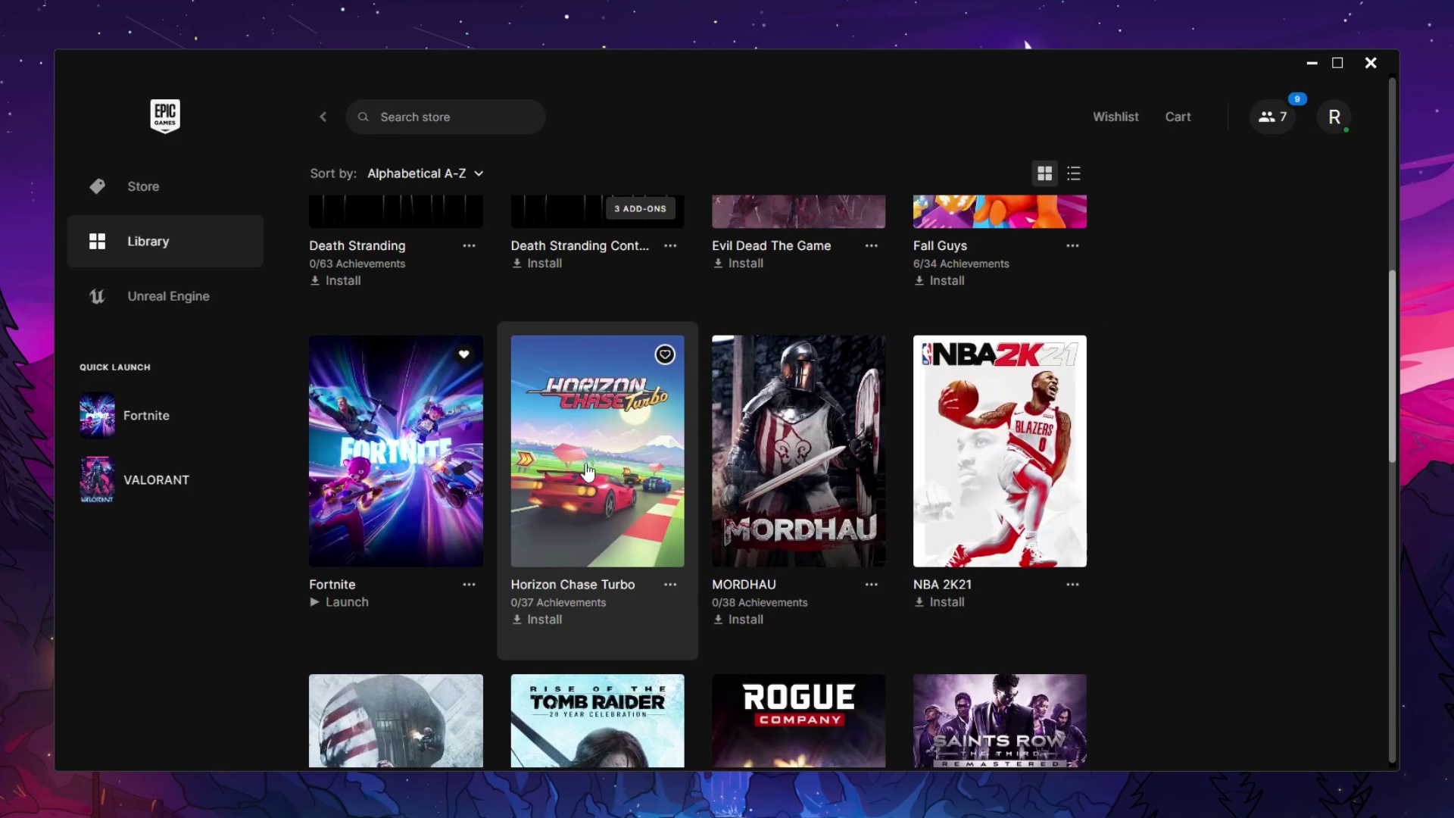
Check in Fortnite's Manage settings that Launch Options is enabled, then close the dialog
click(469, 586)
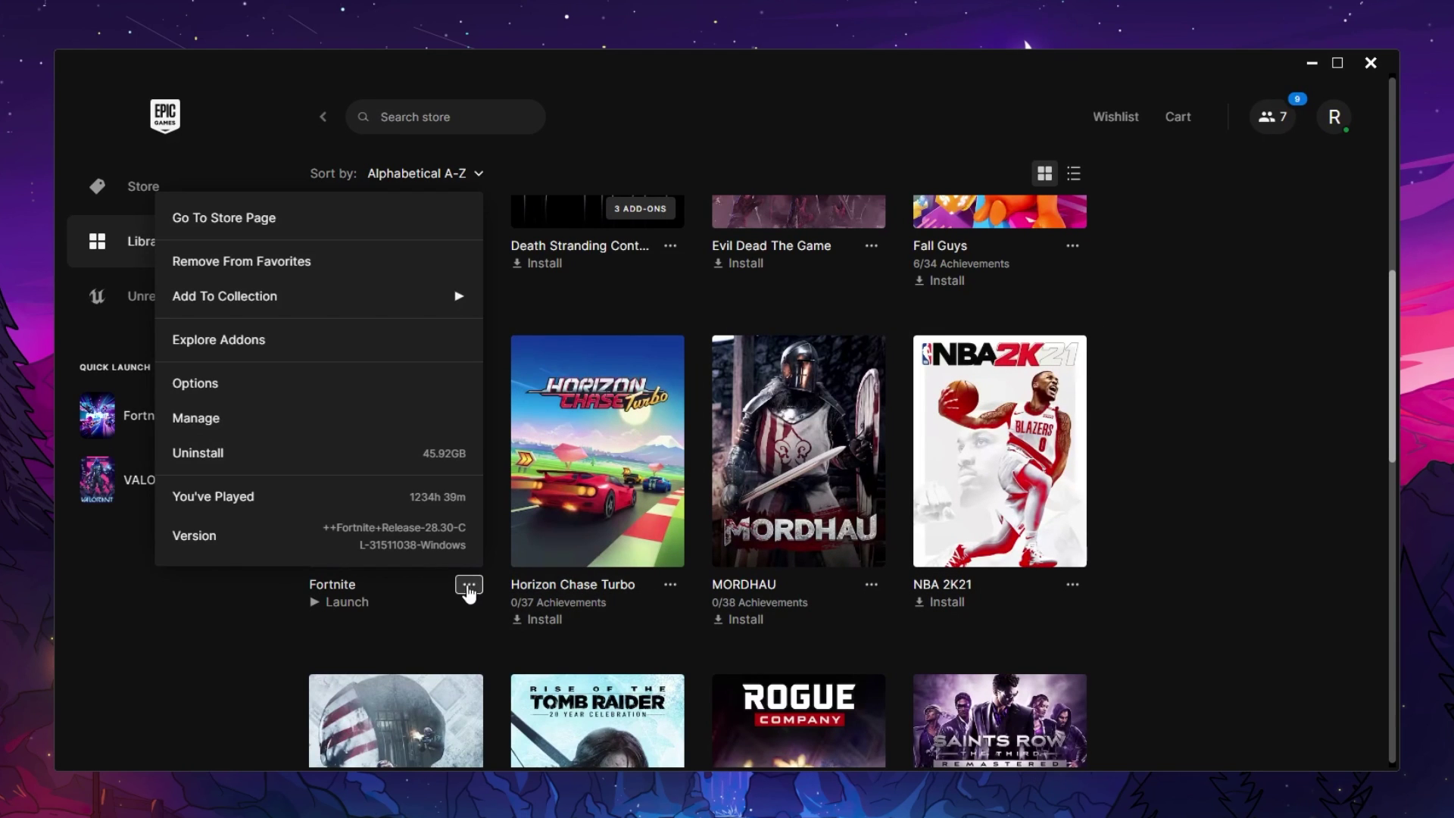
click(198, 421)
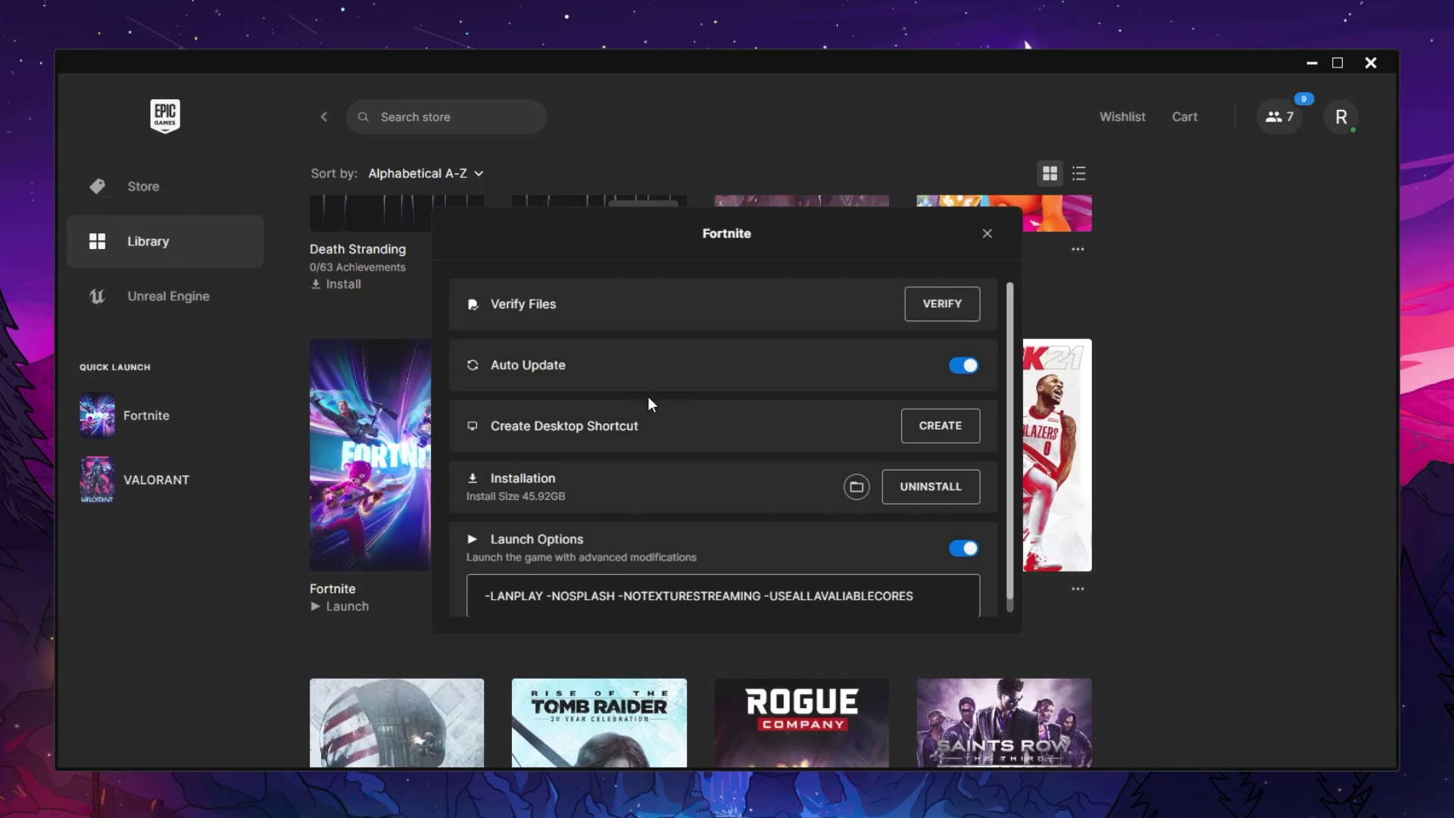
scroll(534, 566, down, 1)
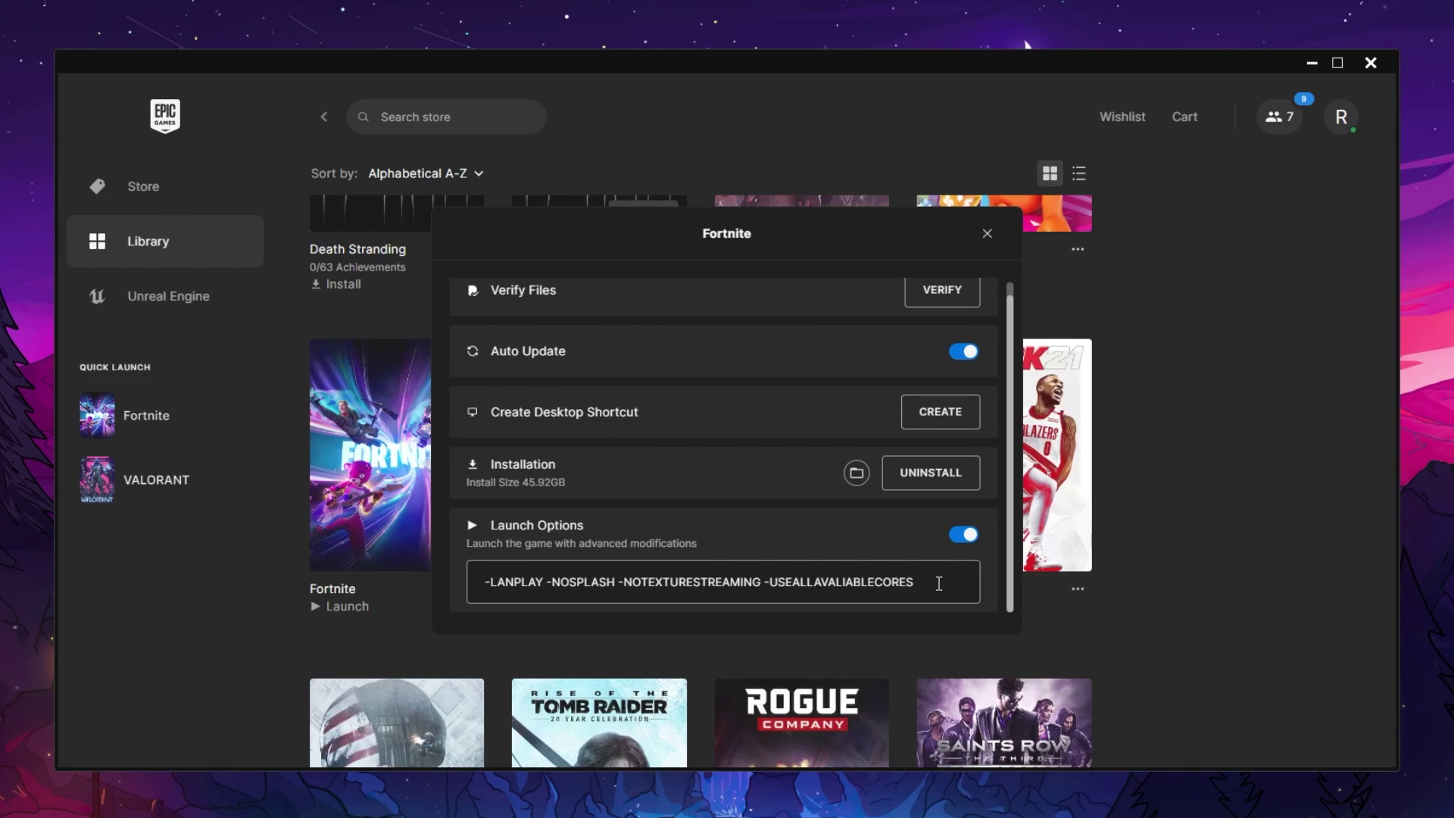
click(986, 237)
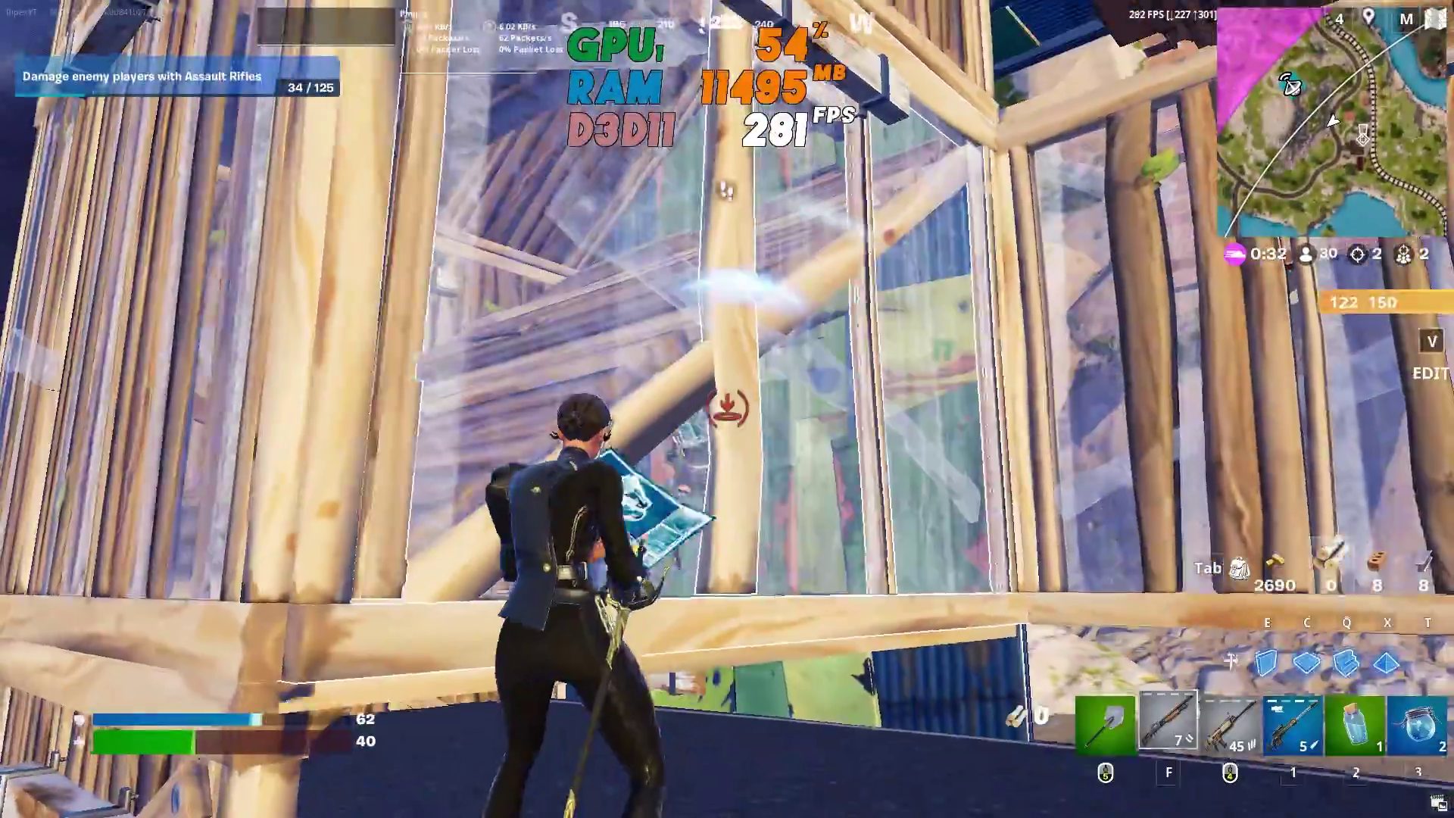
In Fortnite, edit the wall open and eliminate the enemy with the pump shotgun
key(v)
key(f)
key(e)
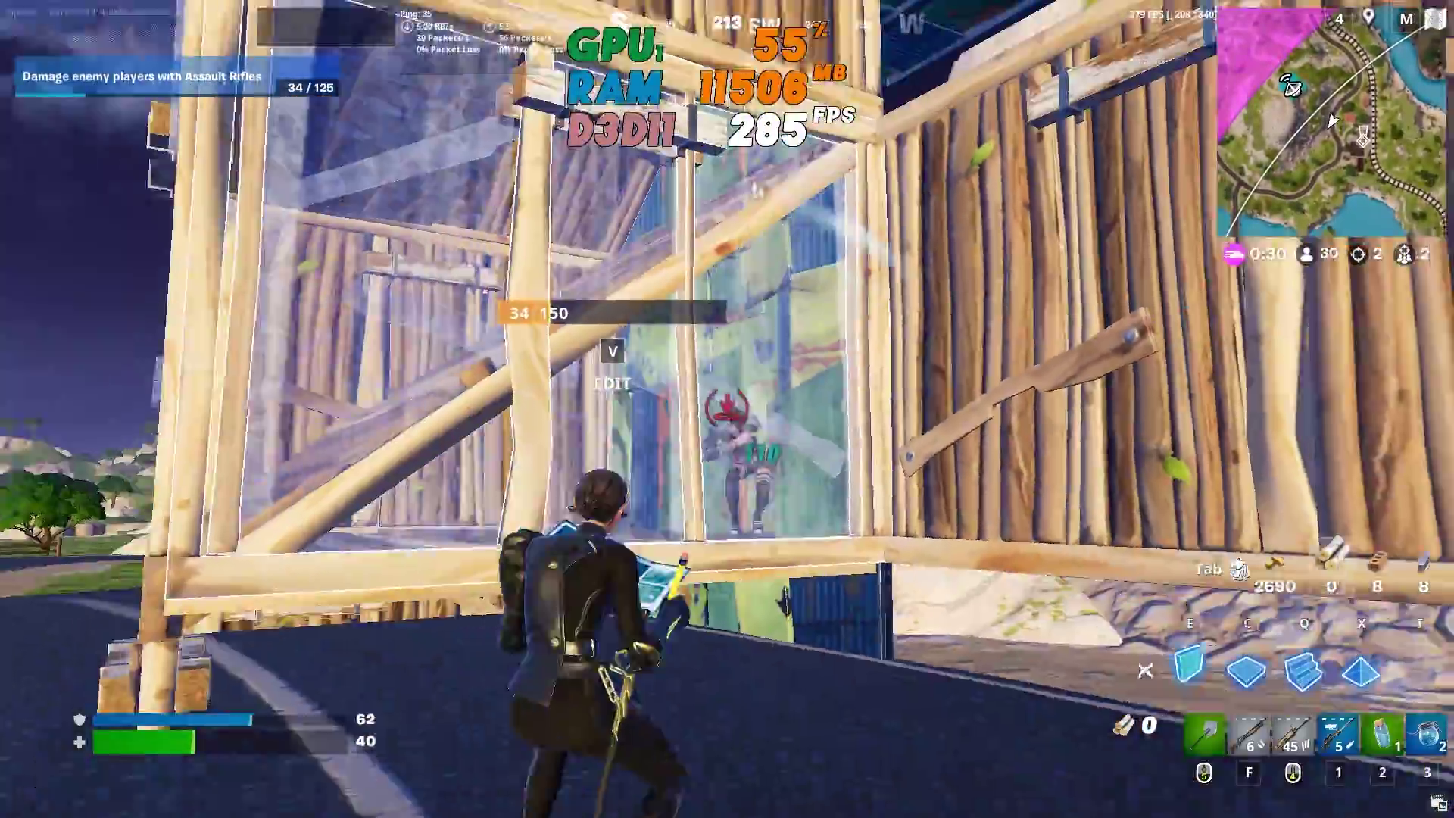
key(f)
key(v)
key(v)
click(727, 409)
Search 'power' and open the Bitsum Highest Performance plan's settings
key(f)
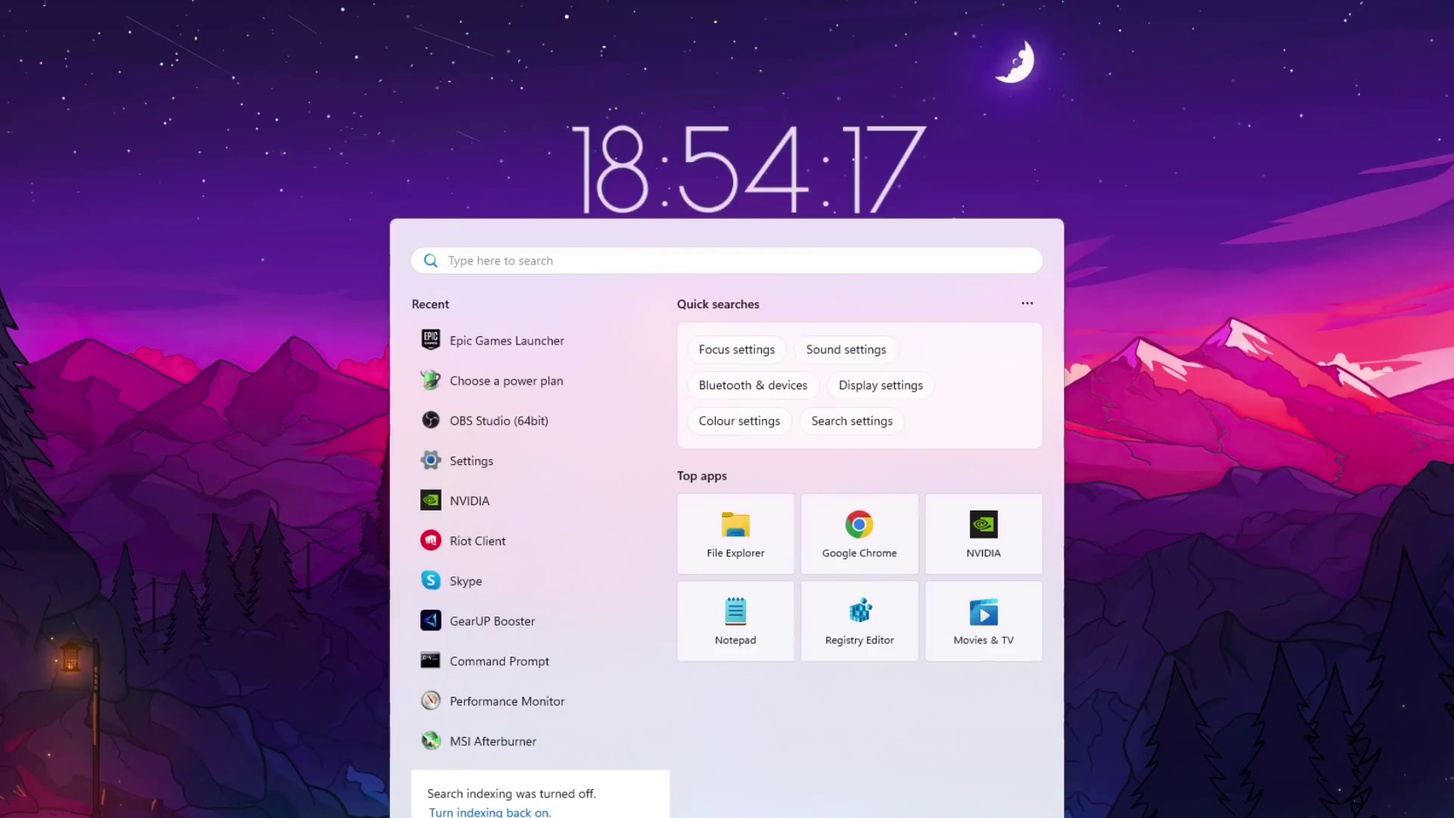
text(power)
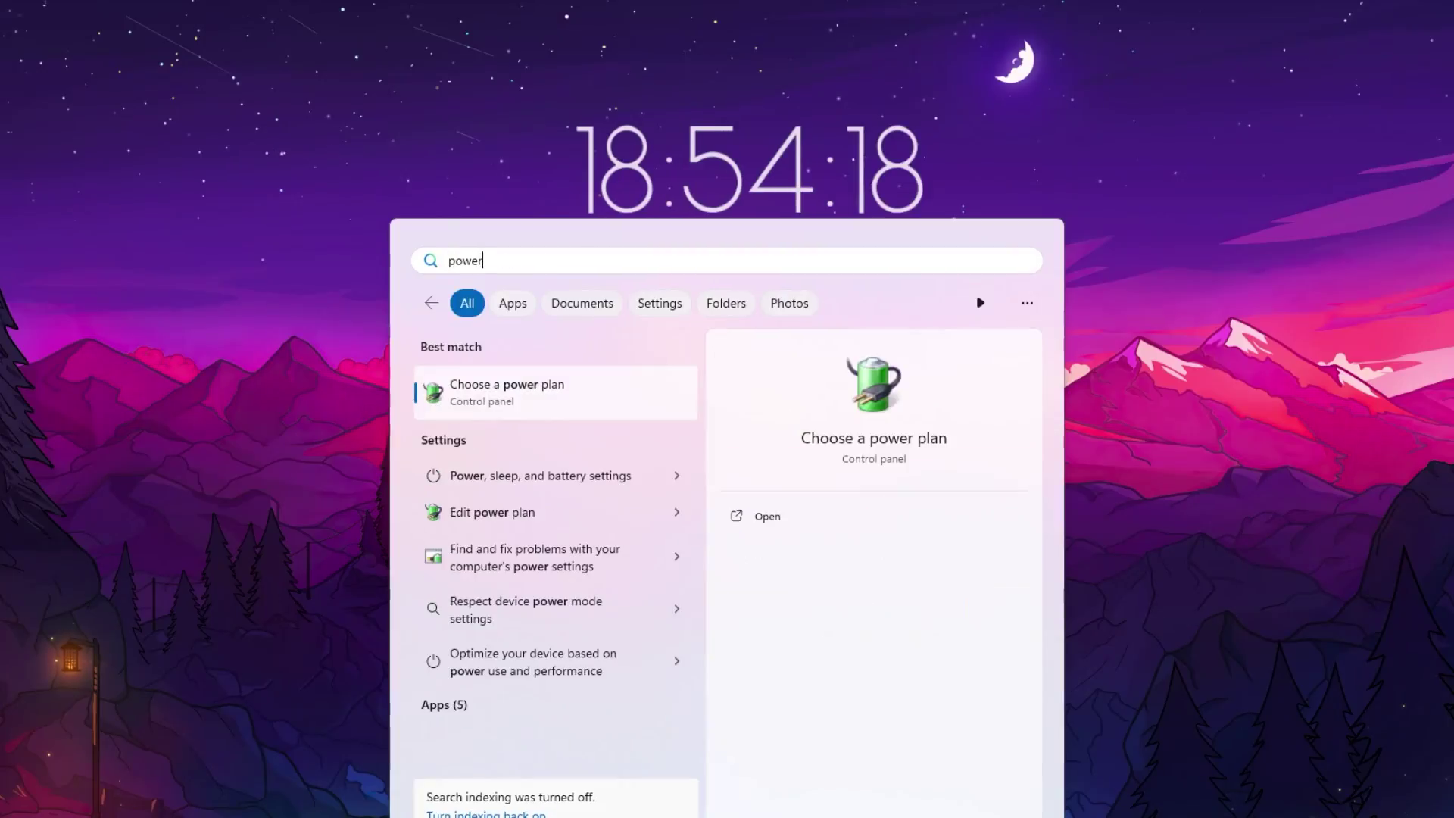
click(538, 386)
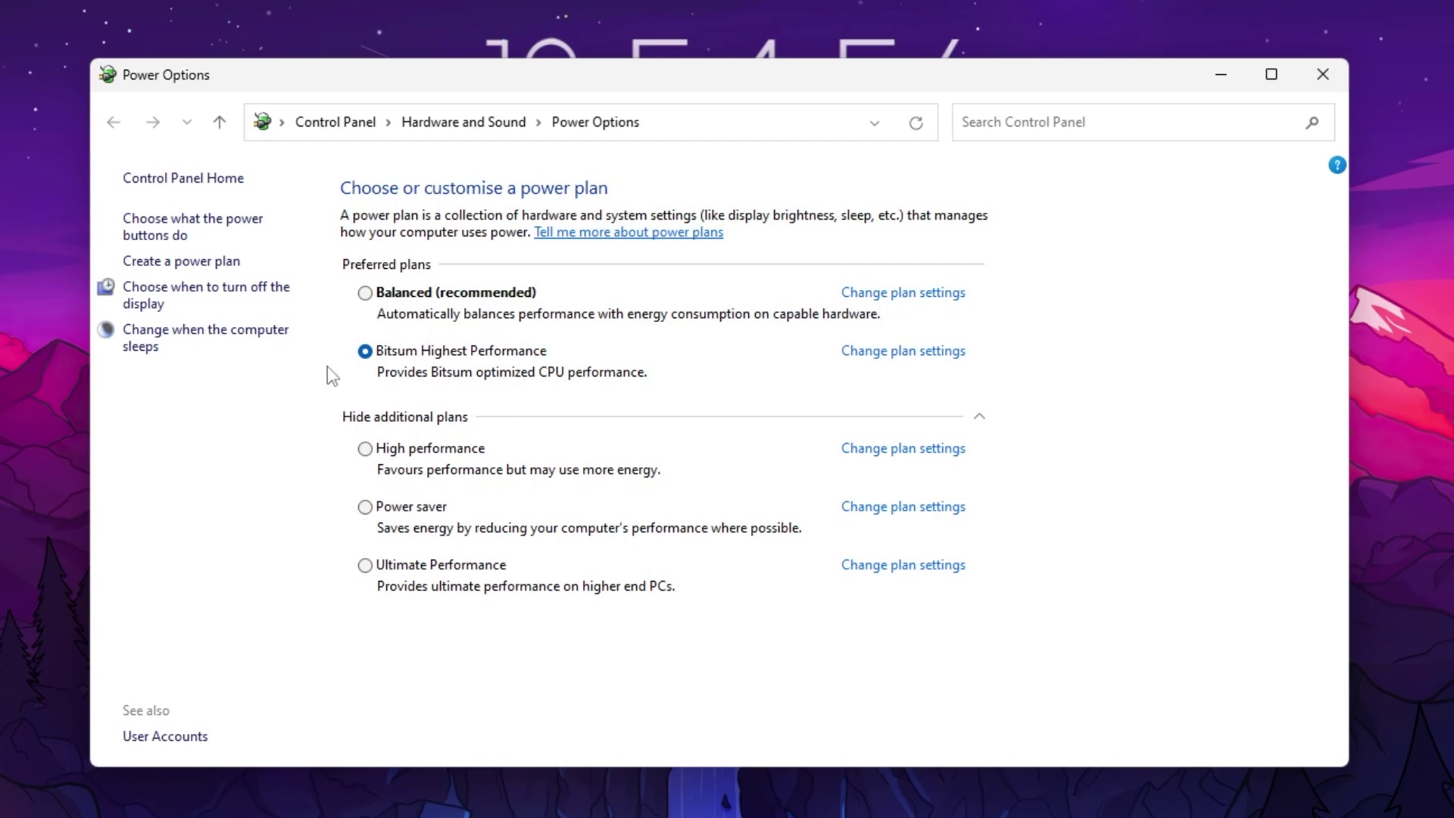
click(890, 357)
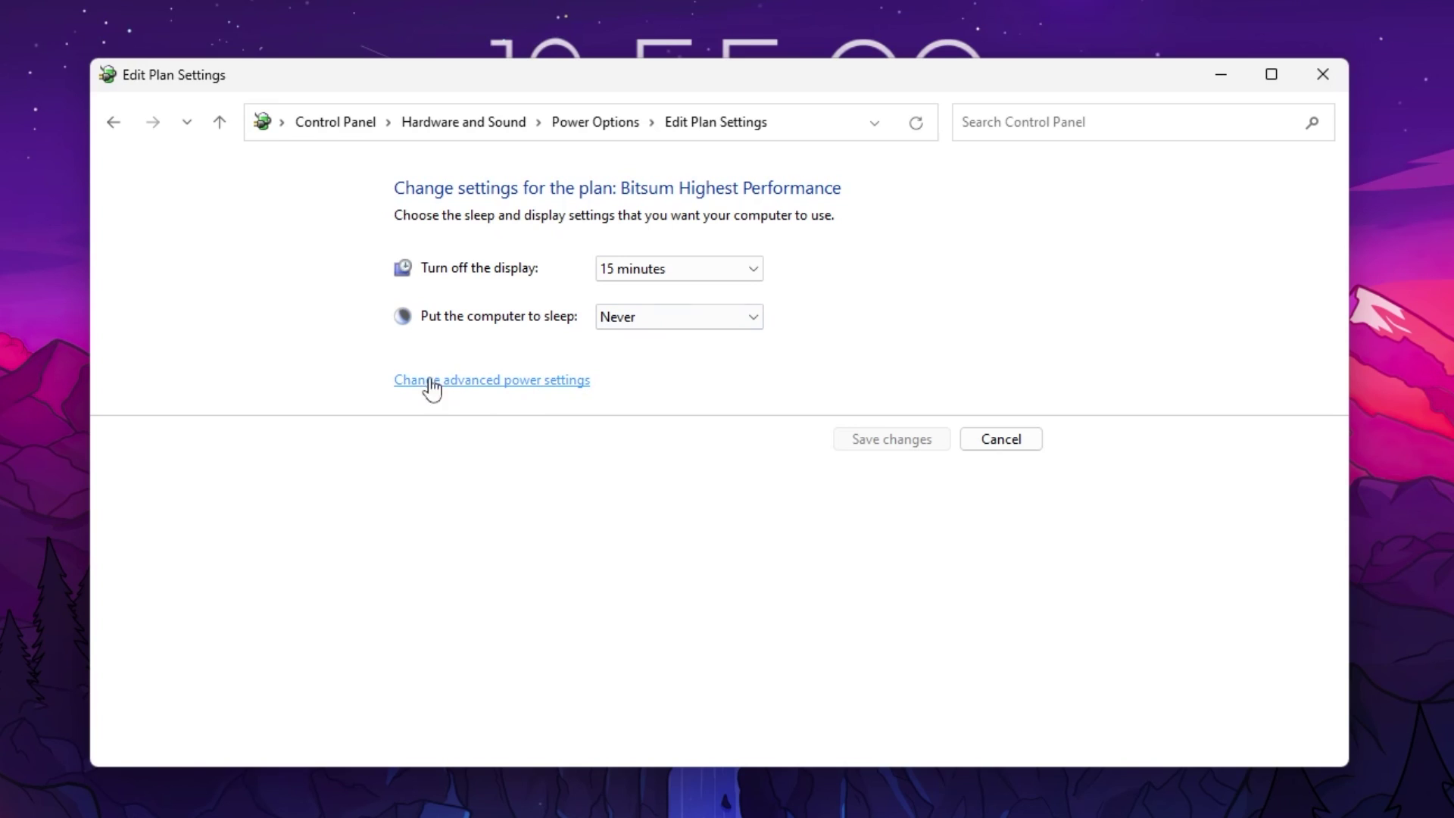
In advanced power settings, set minimum and maximum processor state to 100% and confirm
click(485, 384)
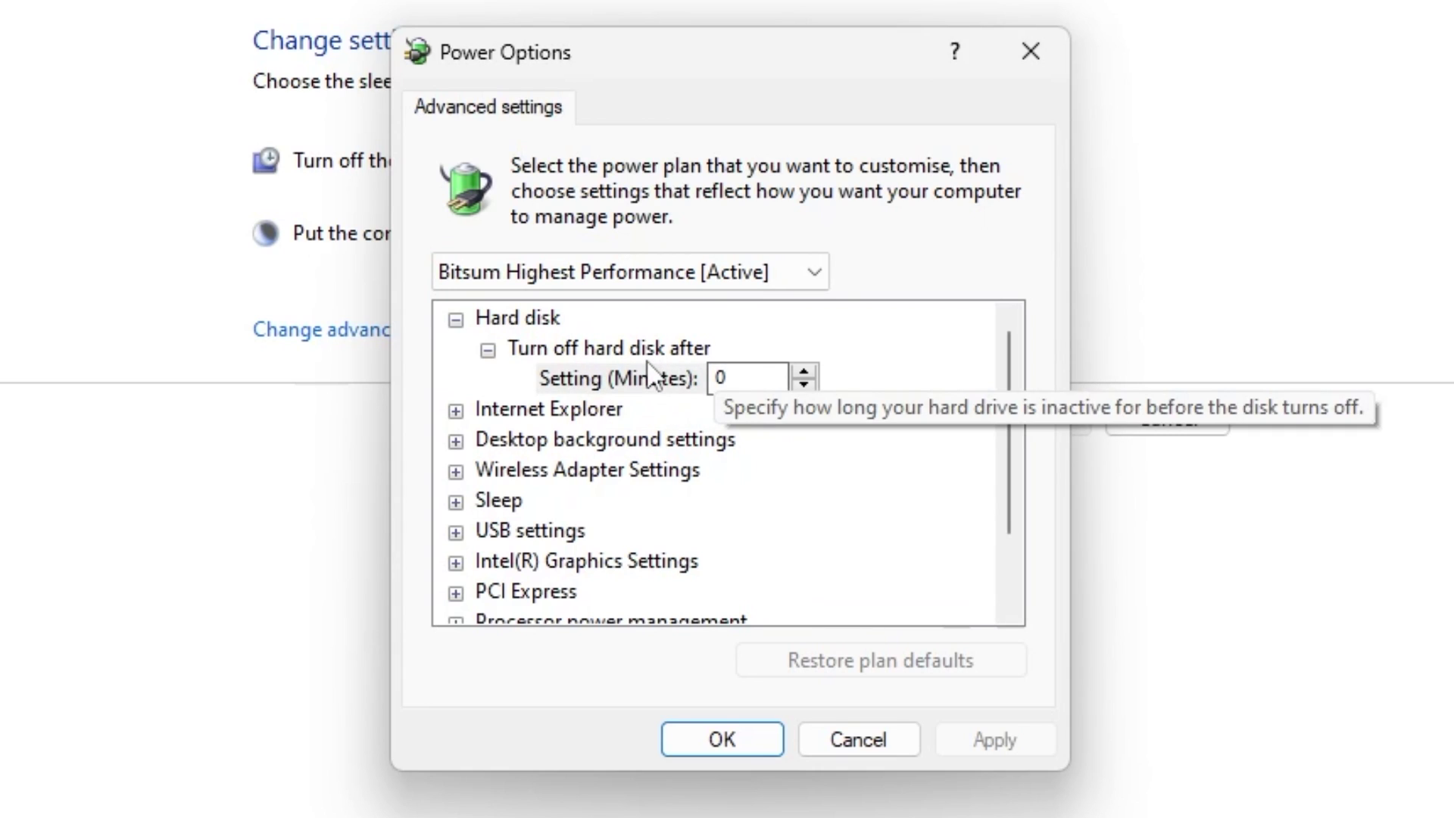
scroll(705, 458, down, 2)
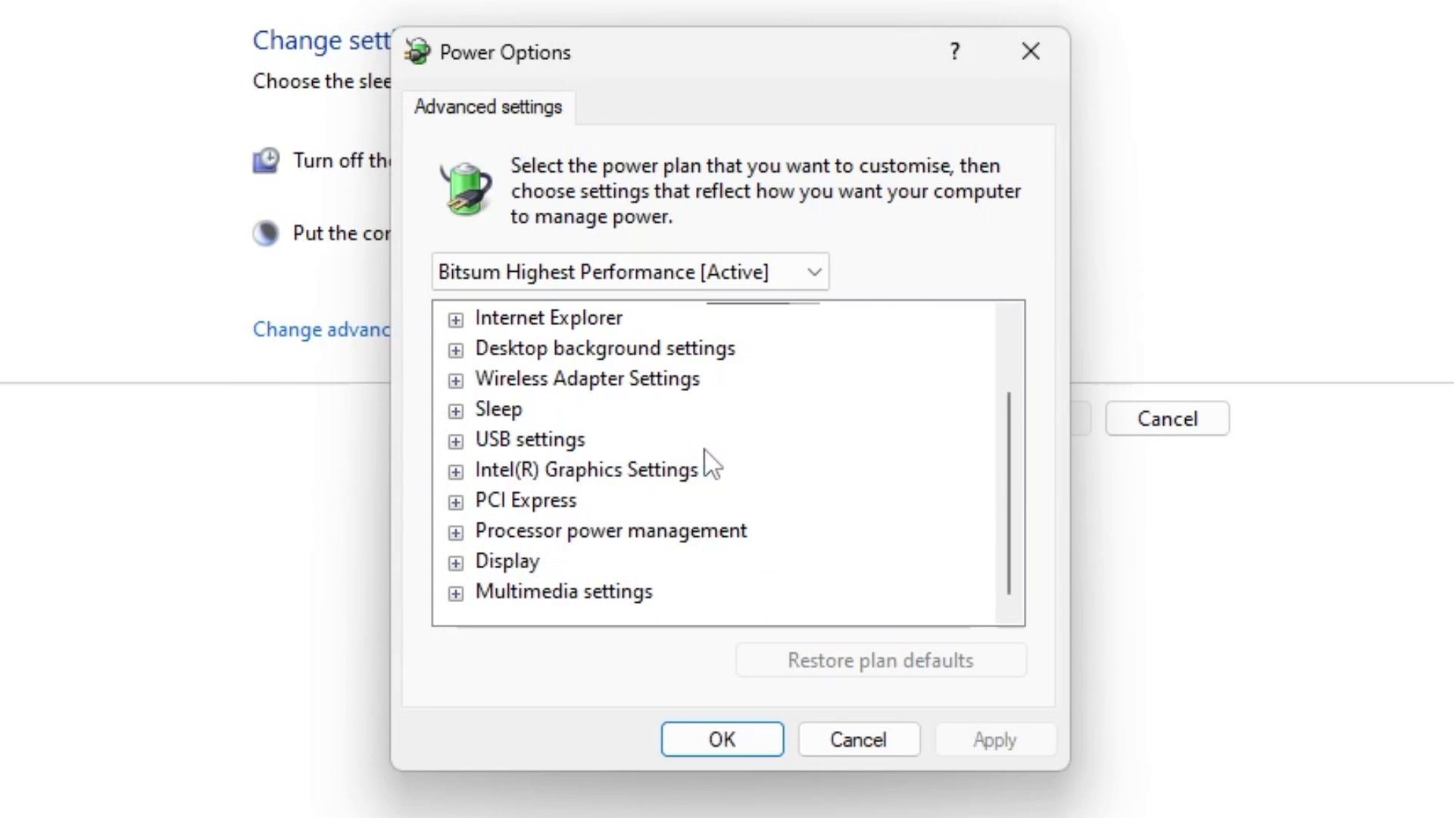
click(456, 535)
click(488, 565)
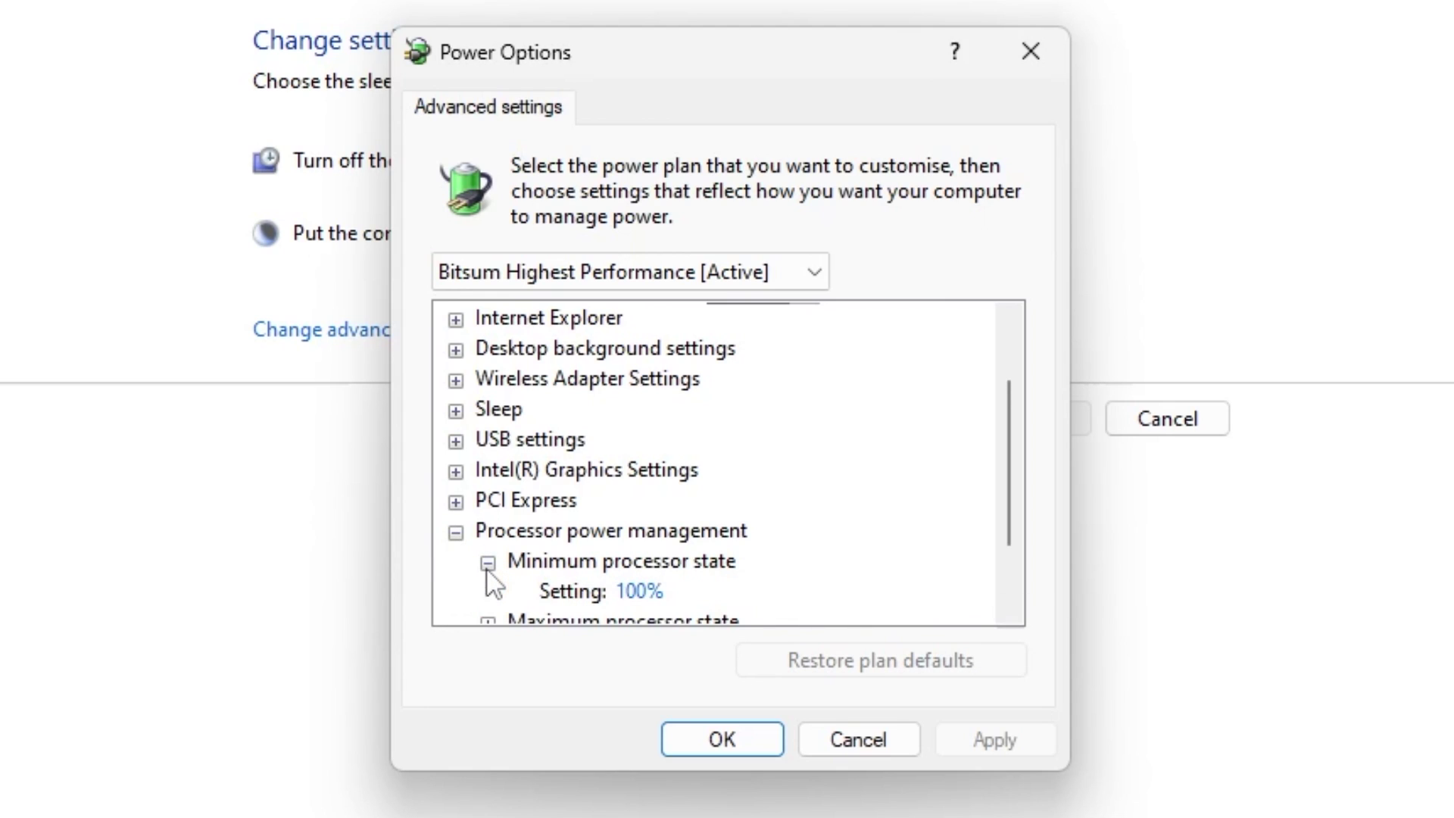
scroll(492, 583, down, 1)
click(487, 533)
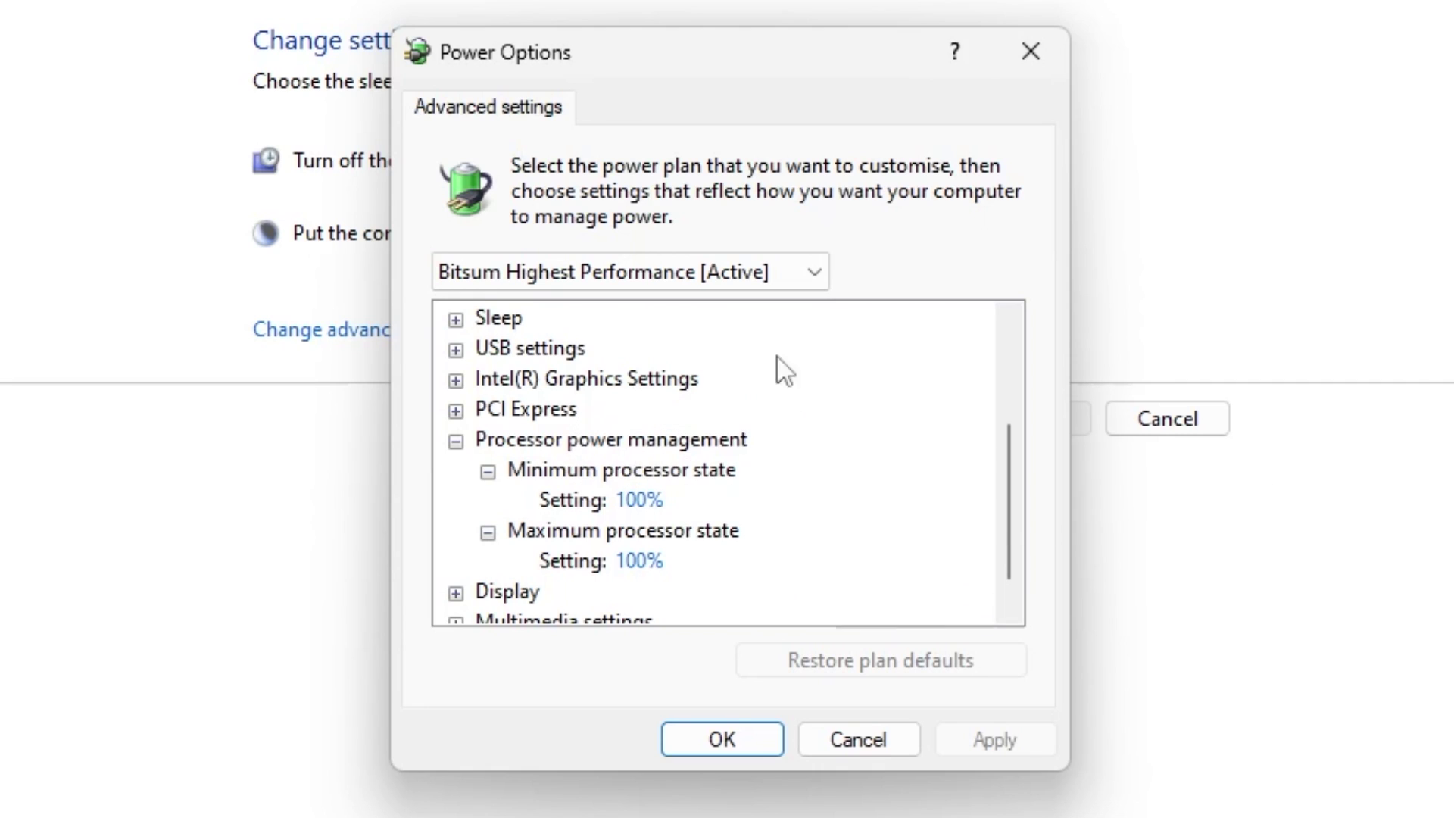
click(769, 742)
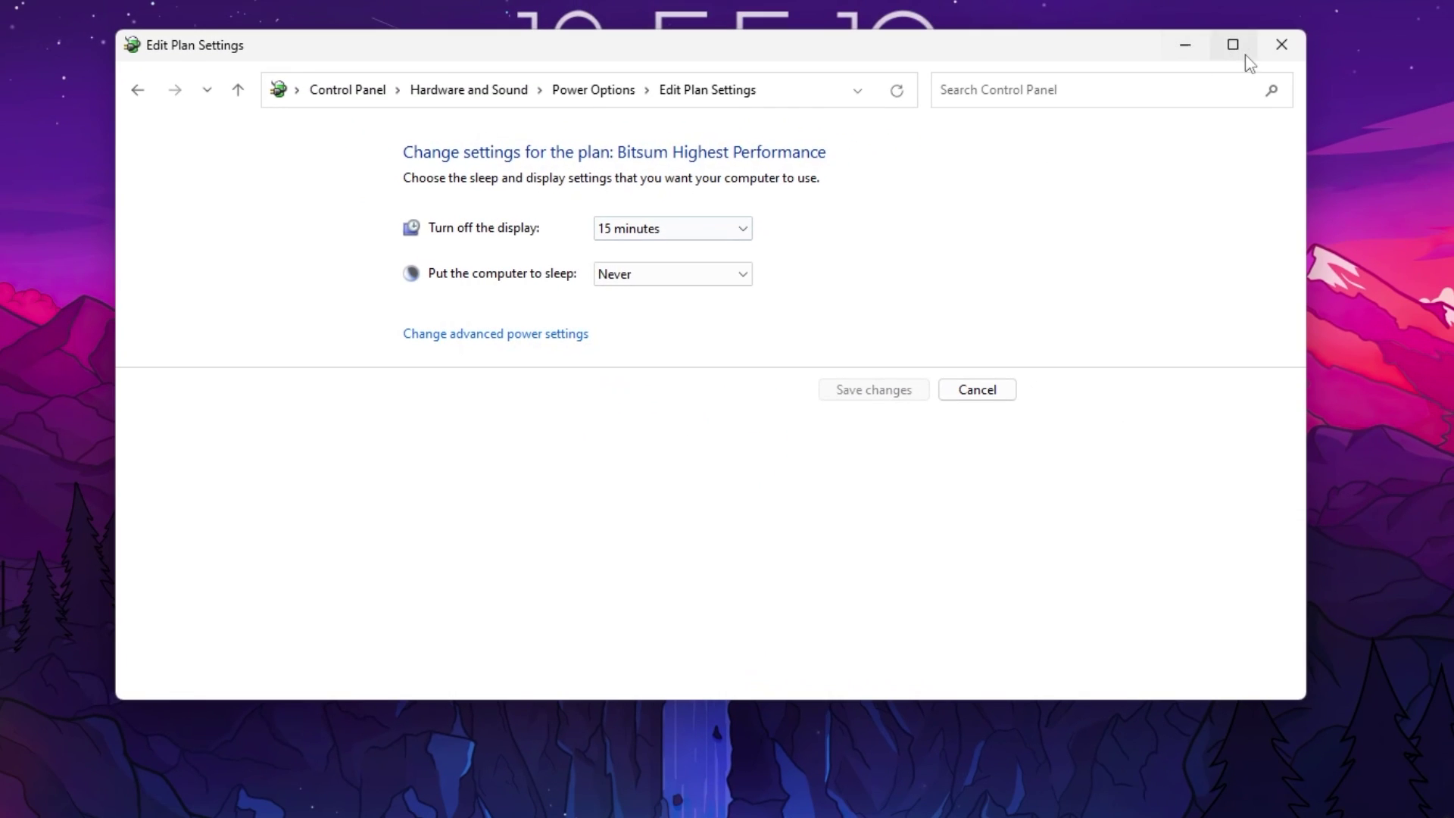
Close plan settings, climb the wooden build with the pump shotgun, then show This PC's drives
click(1268, 51)
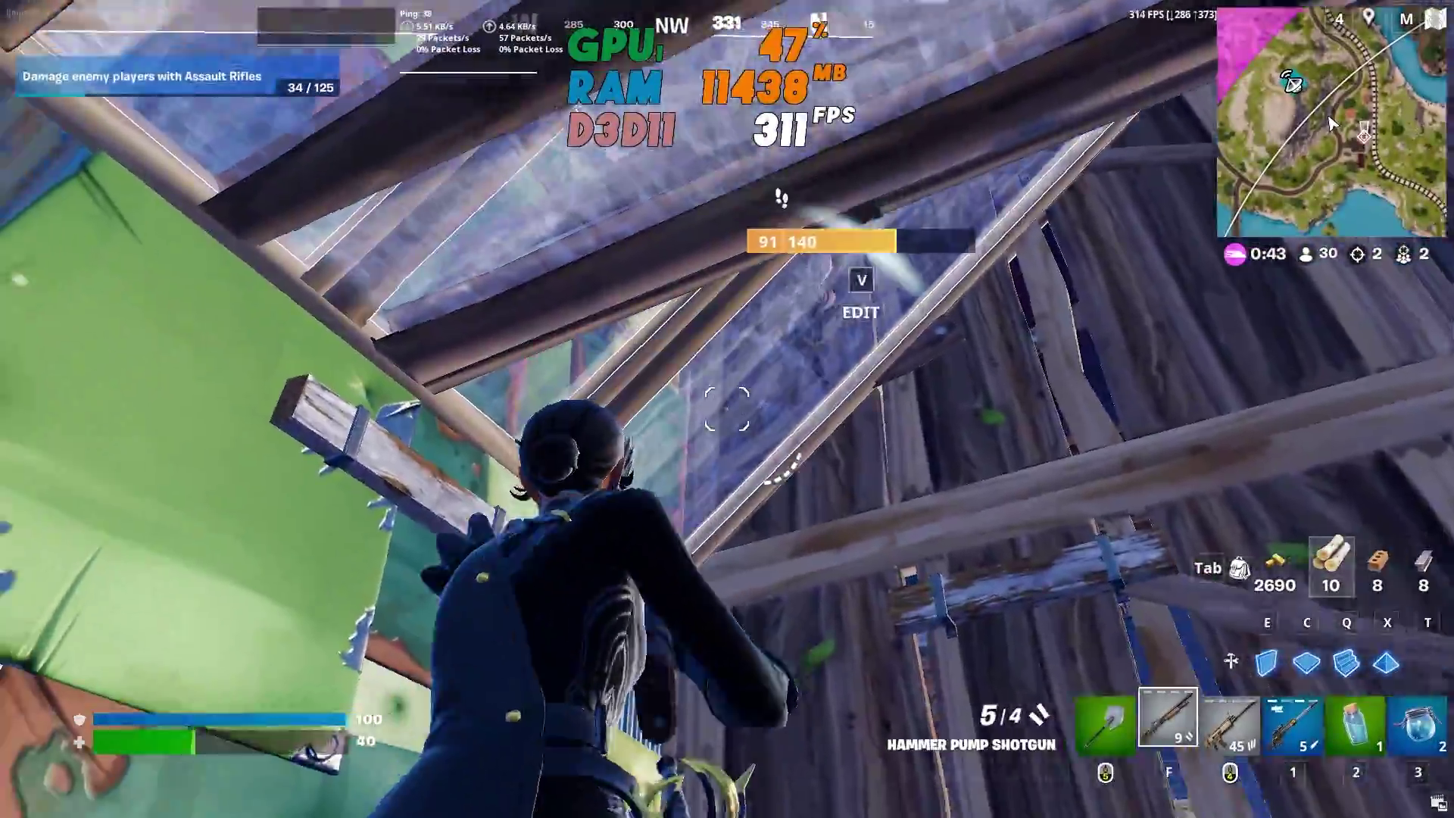
key(w)
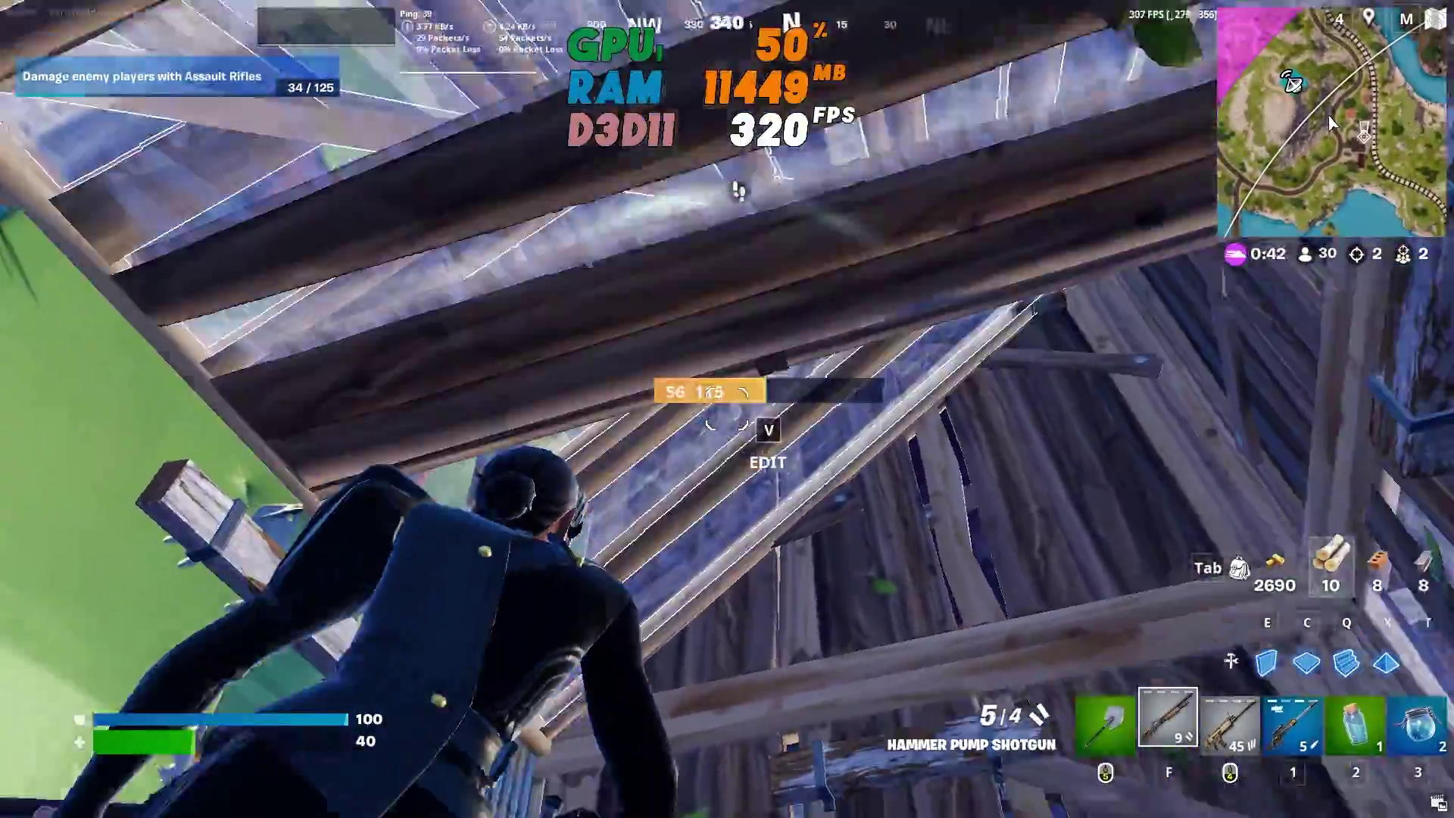
key(f)
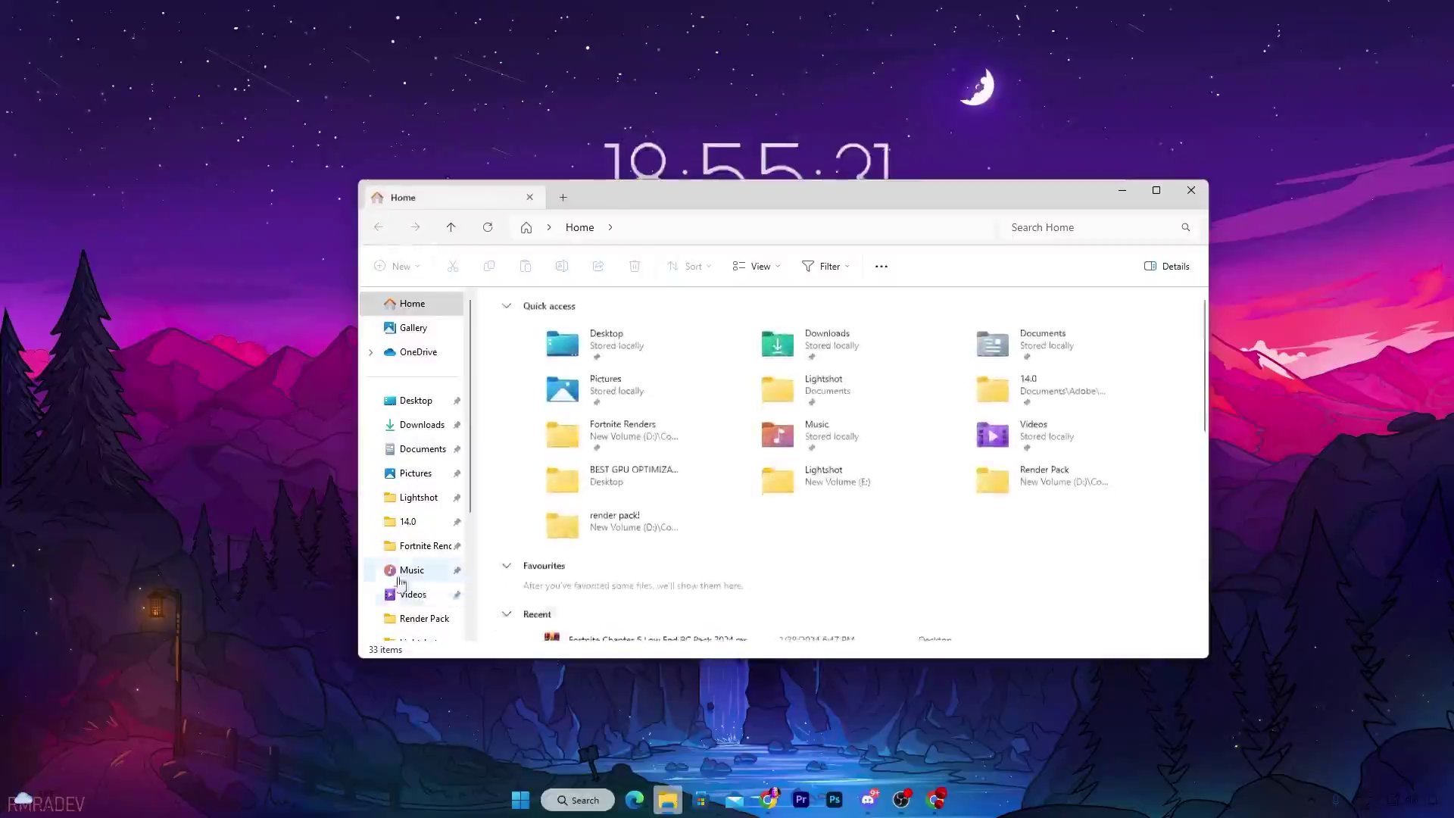
scroll(401, 582, down, 3)
click(425, 572)
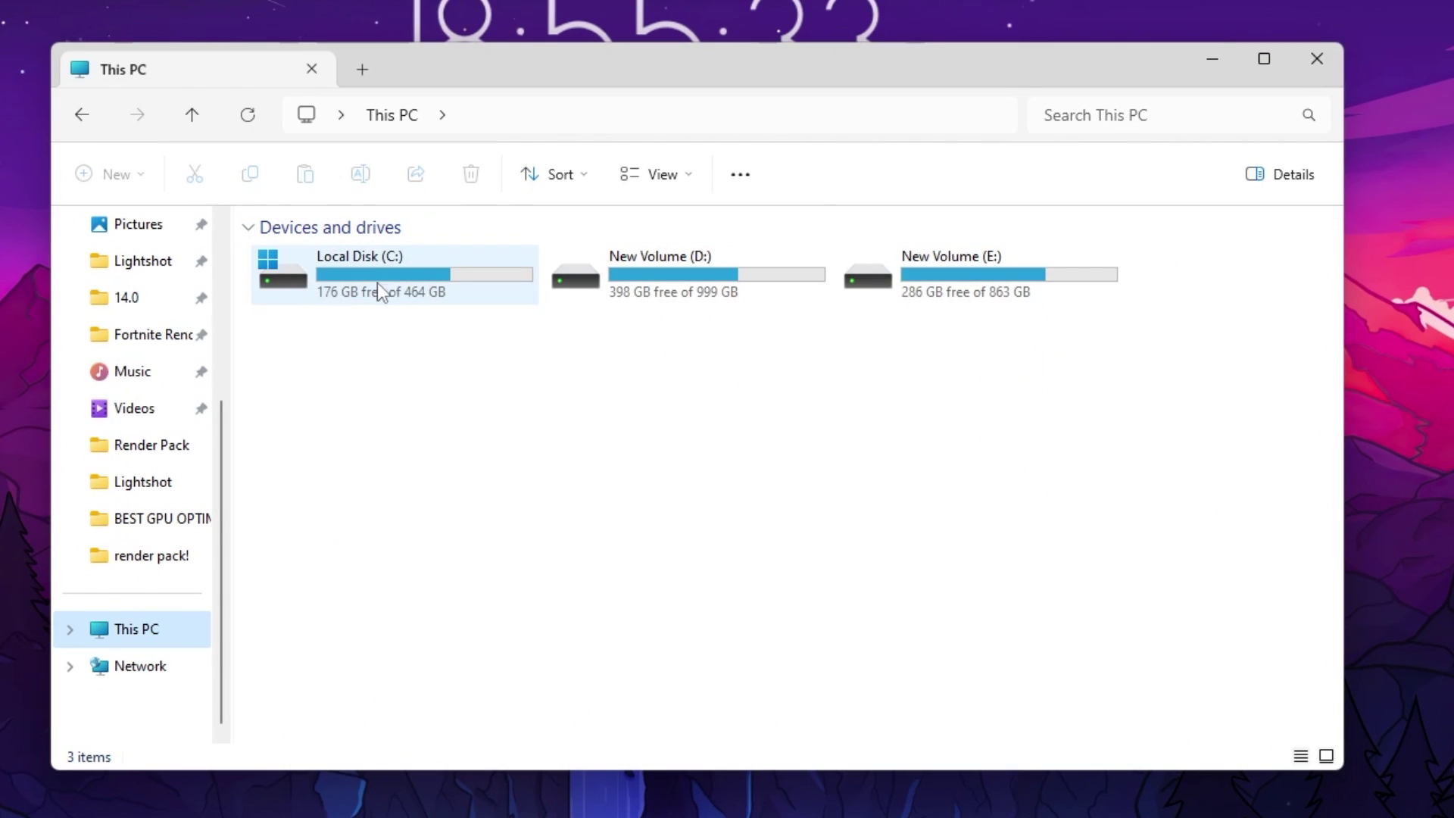
Browse to C:\Program Files\Epic Games\Fortnite\FortniteGame\Binaries\Win64
double_click(403, 274)
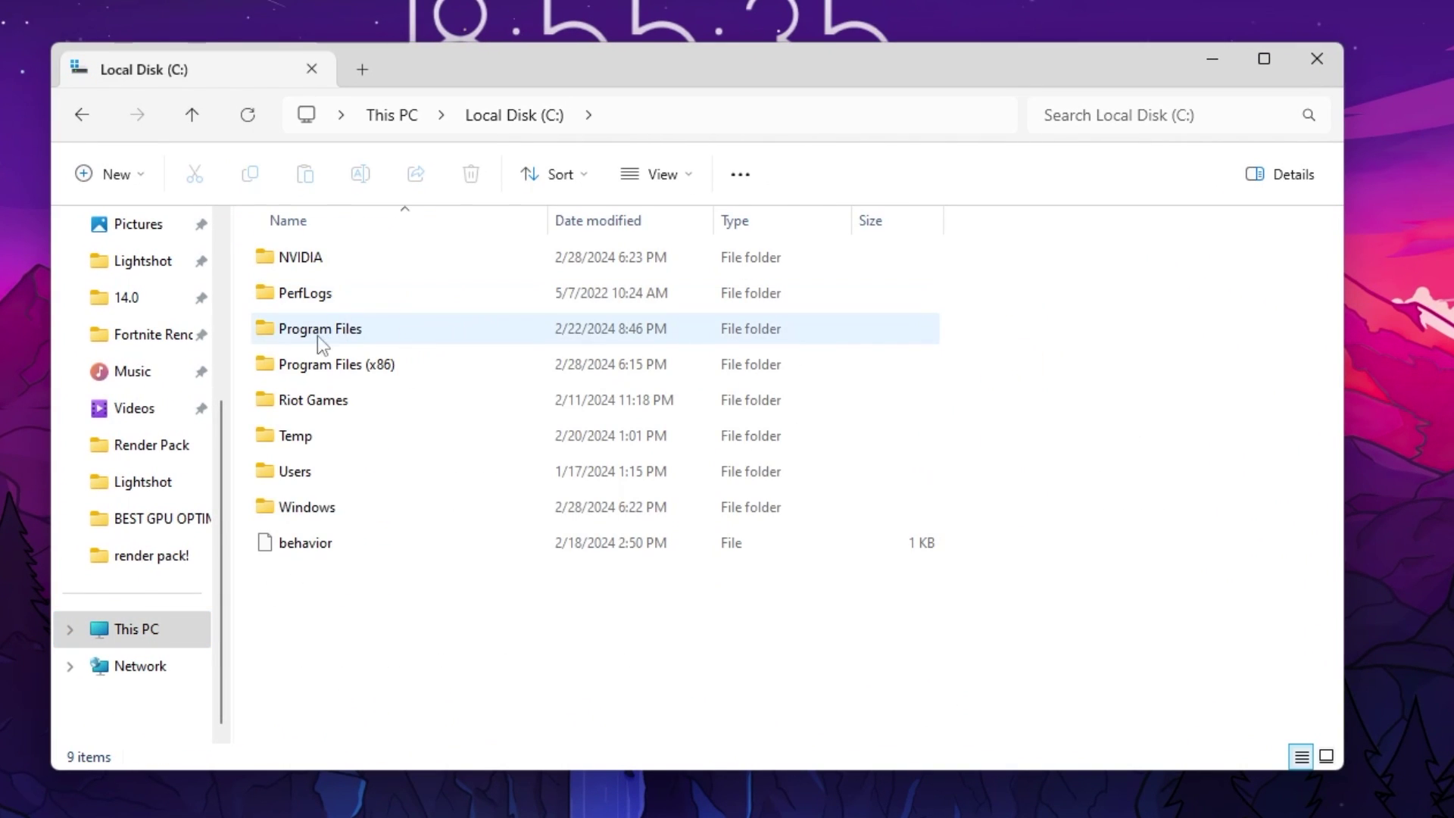
double_click(365, 333)
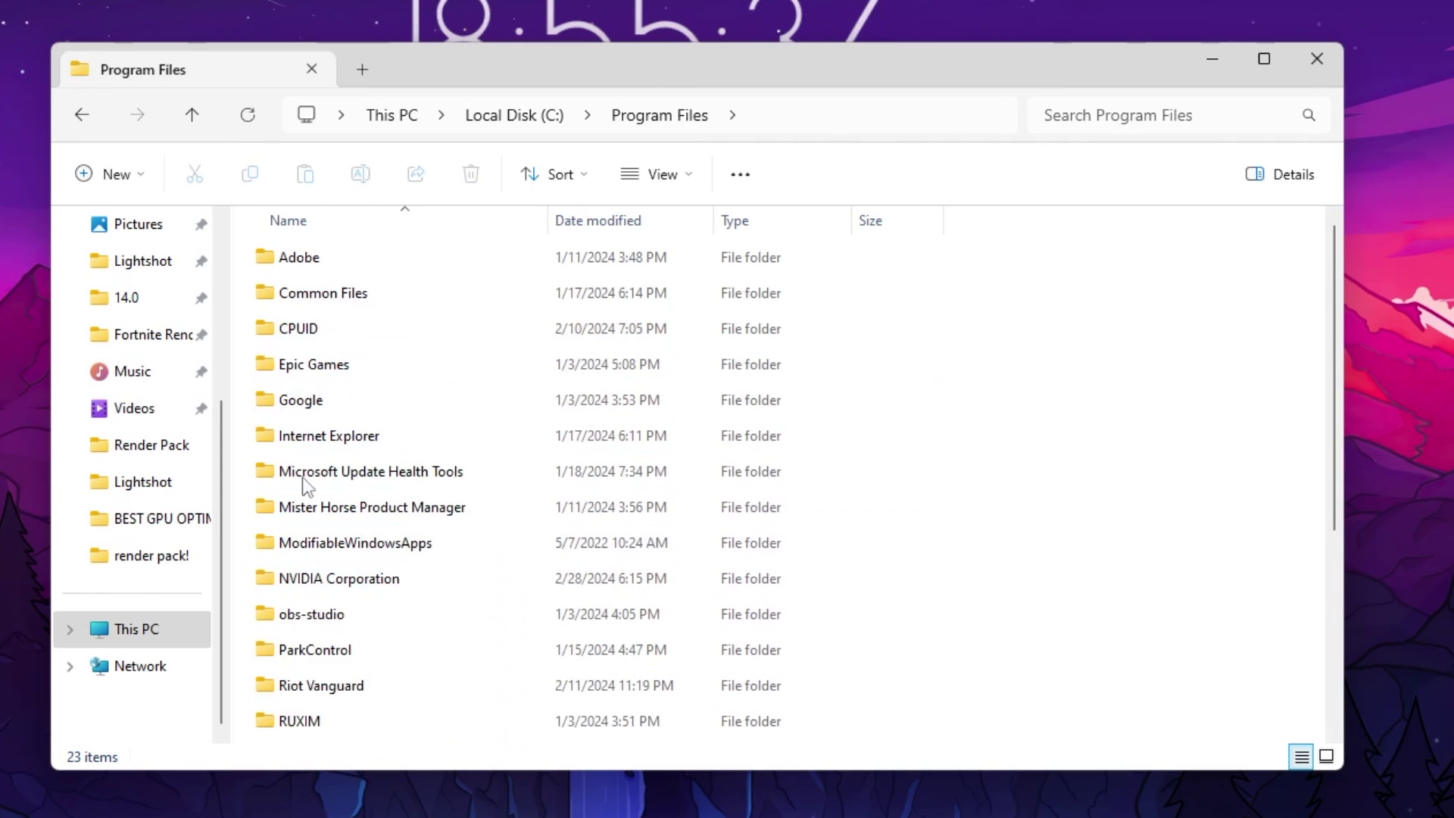
double_click(327, 367)
double_click(304, 257)
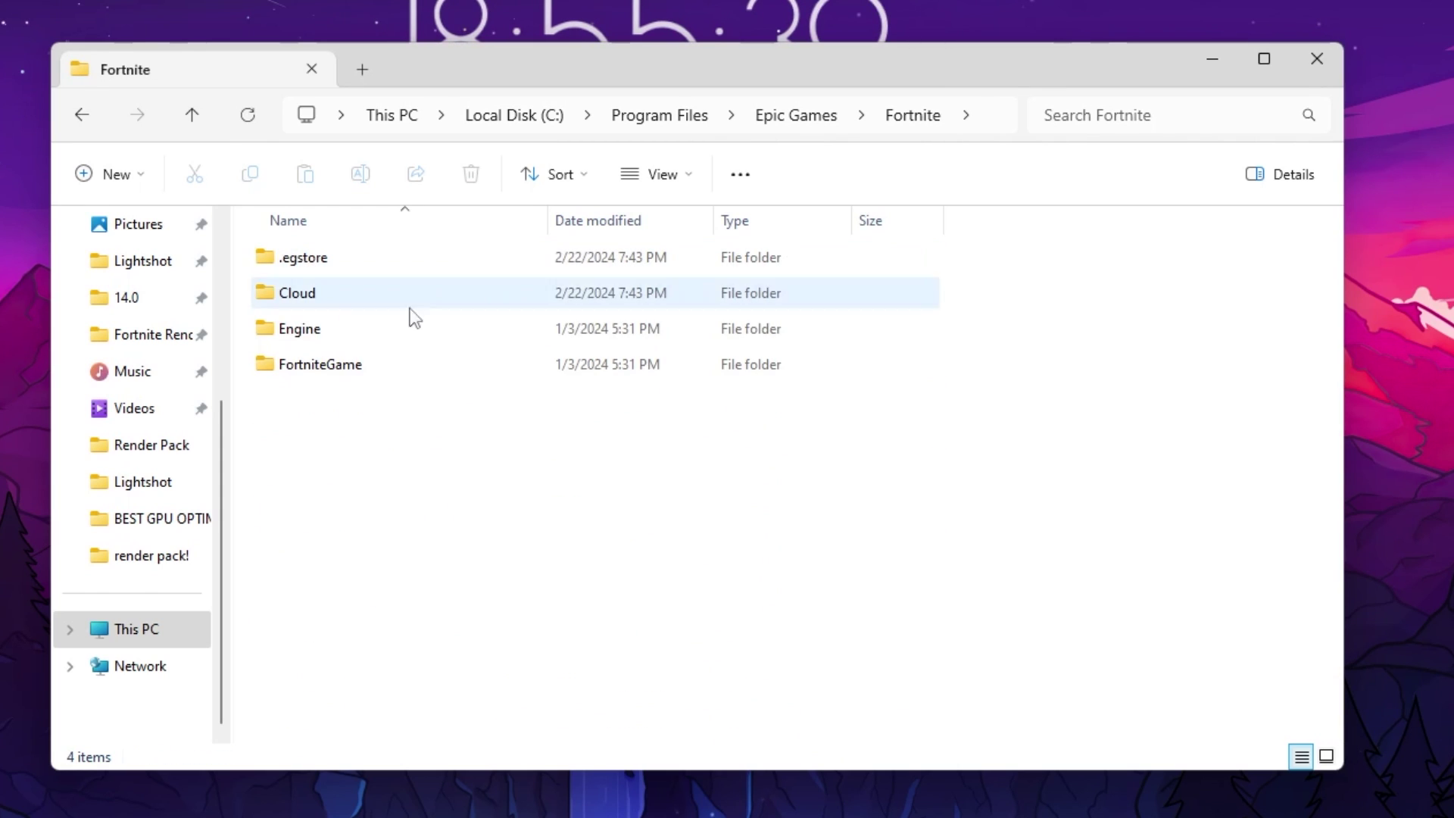
double_click(321, 366)
double_click(312, 259)
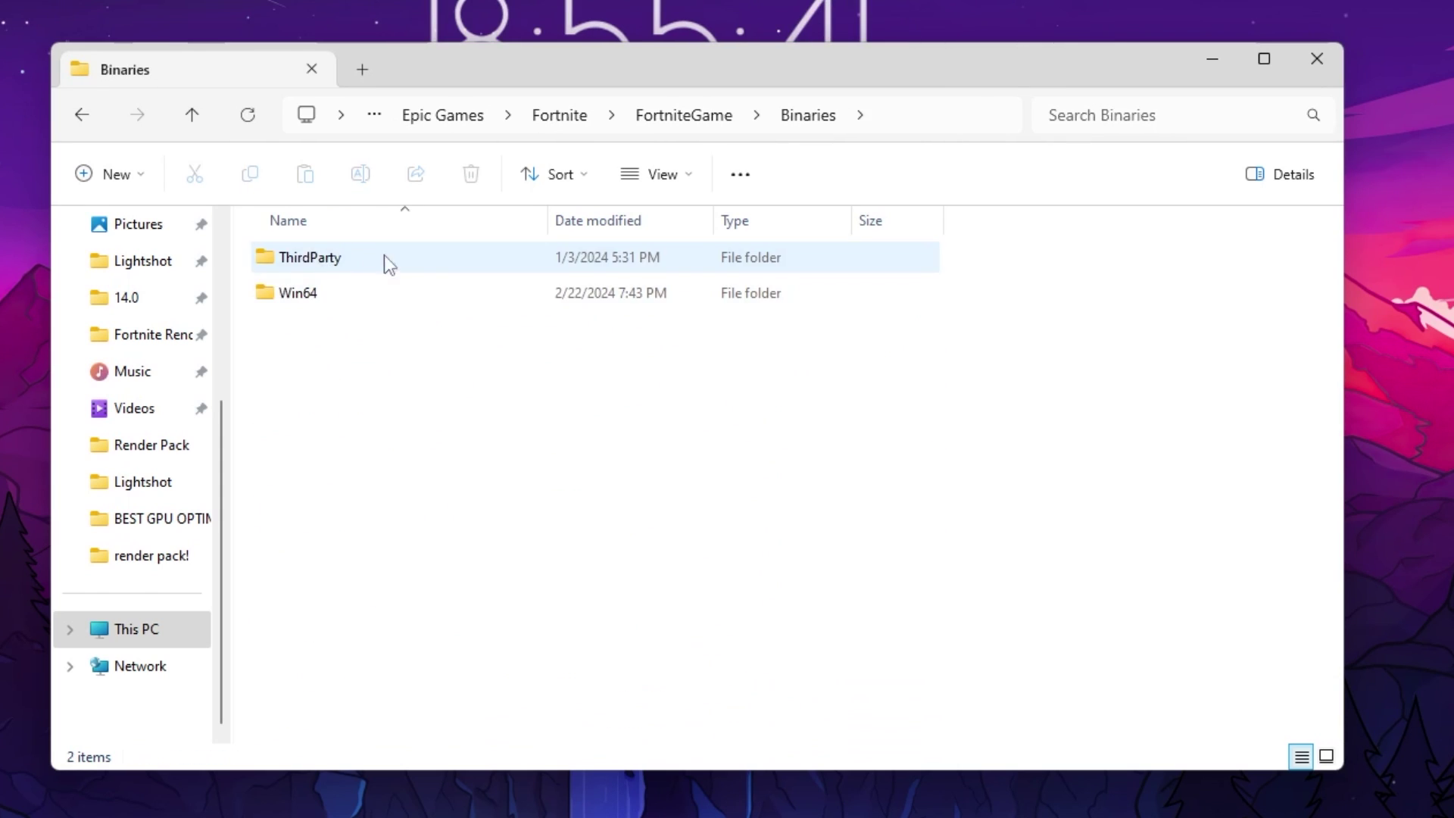
click(313, 296)
double_click(313, 295)
scroll(379, 400, down, 15)
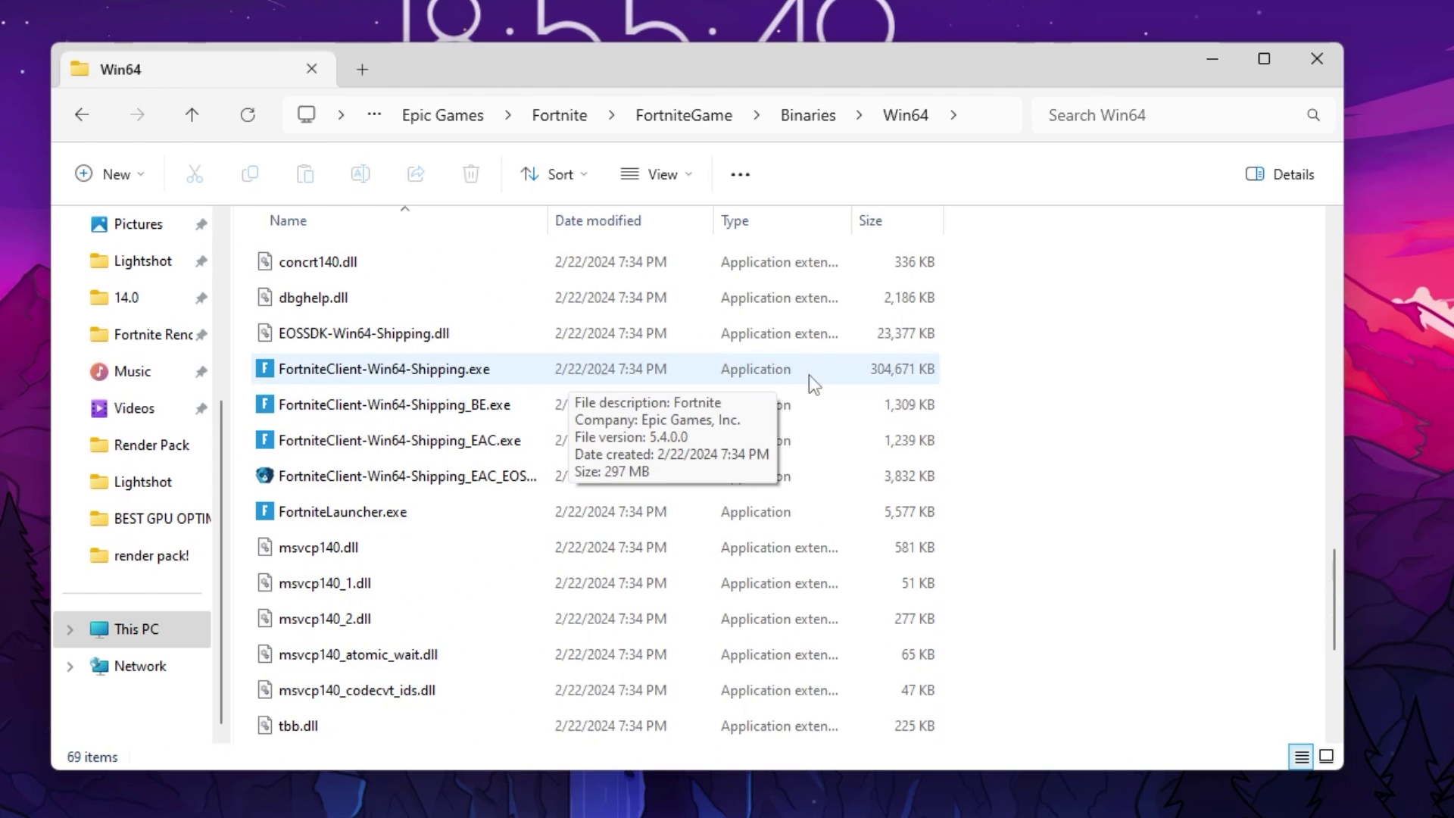
Disable full-screen optimisations and set DPI override to Application for FortniteClient-Win64-Shipping.exe, then close Explorer
right_click(353, 370)
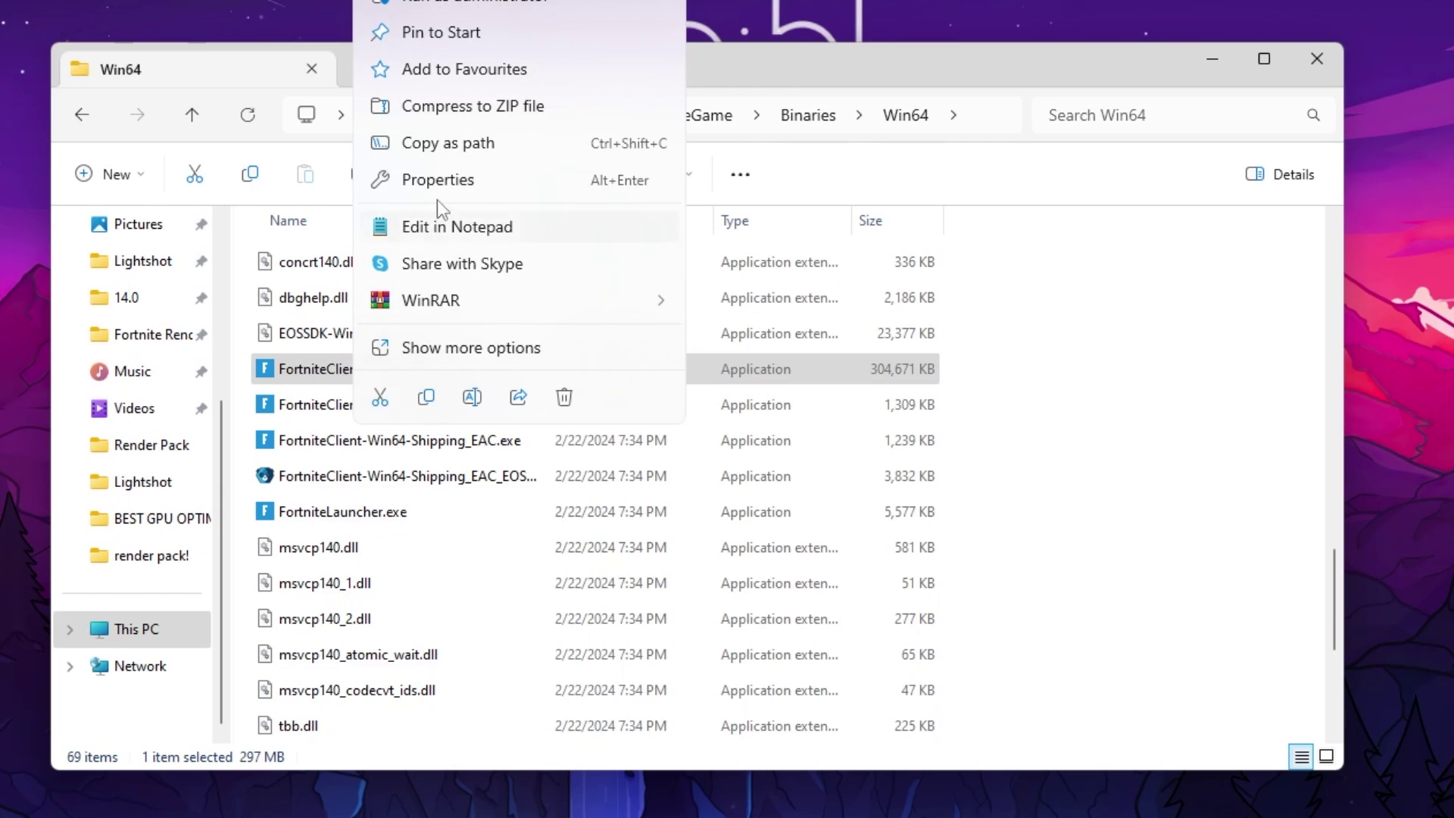
click(439, 176)
click(692, 171)
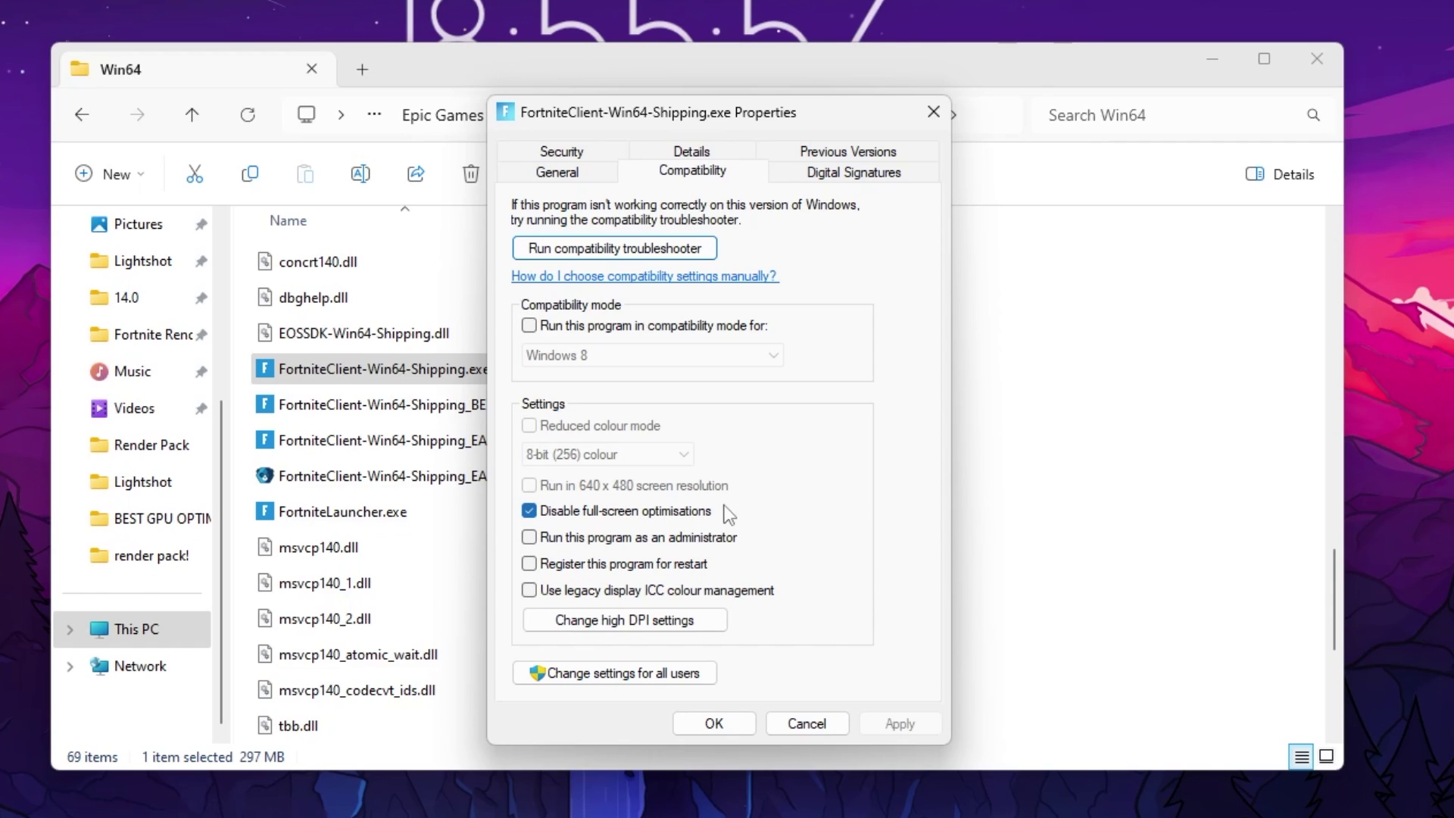
click(606, 621)
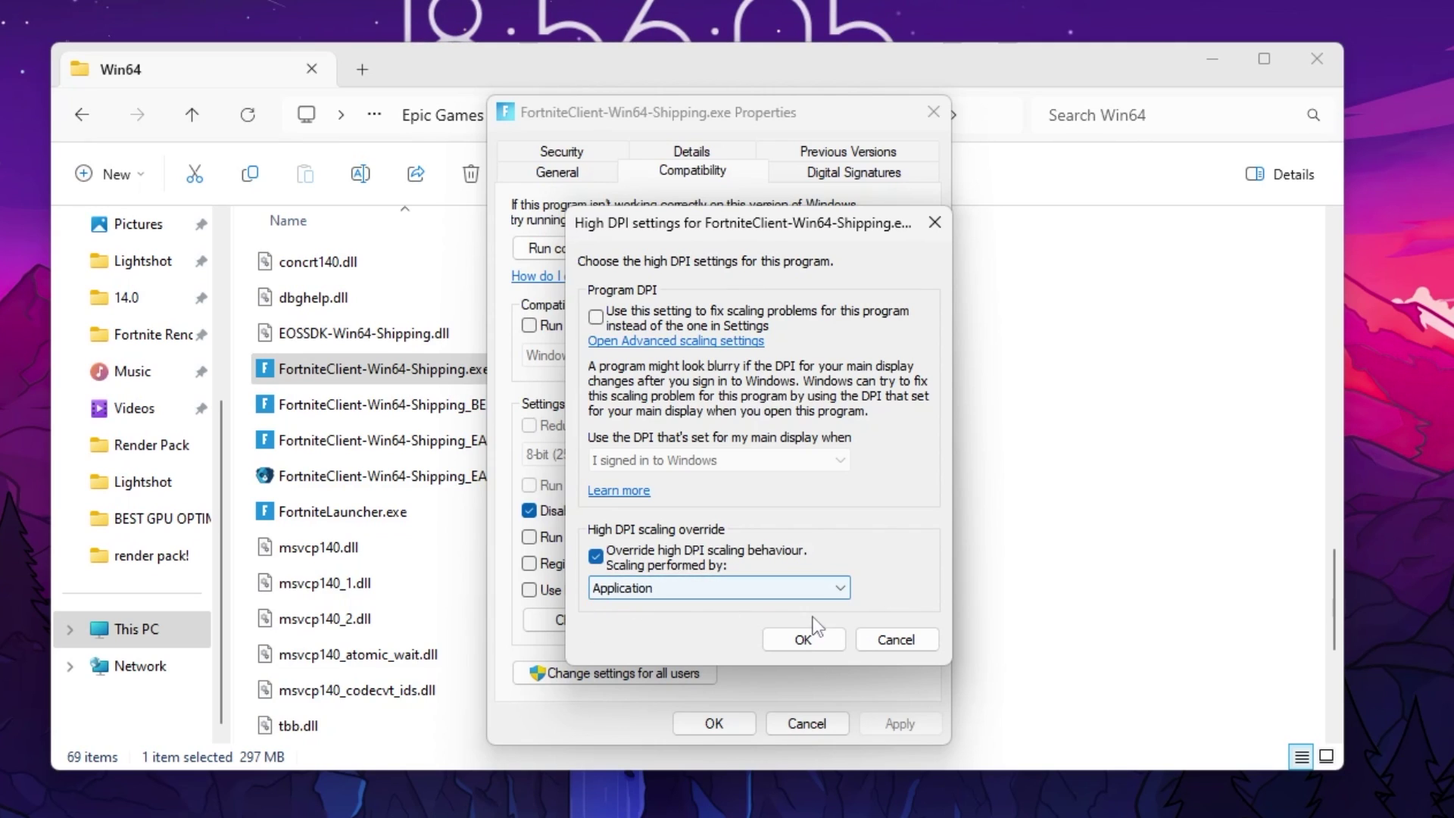
click(809, 637)
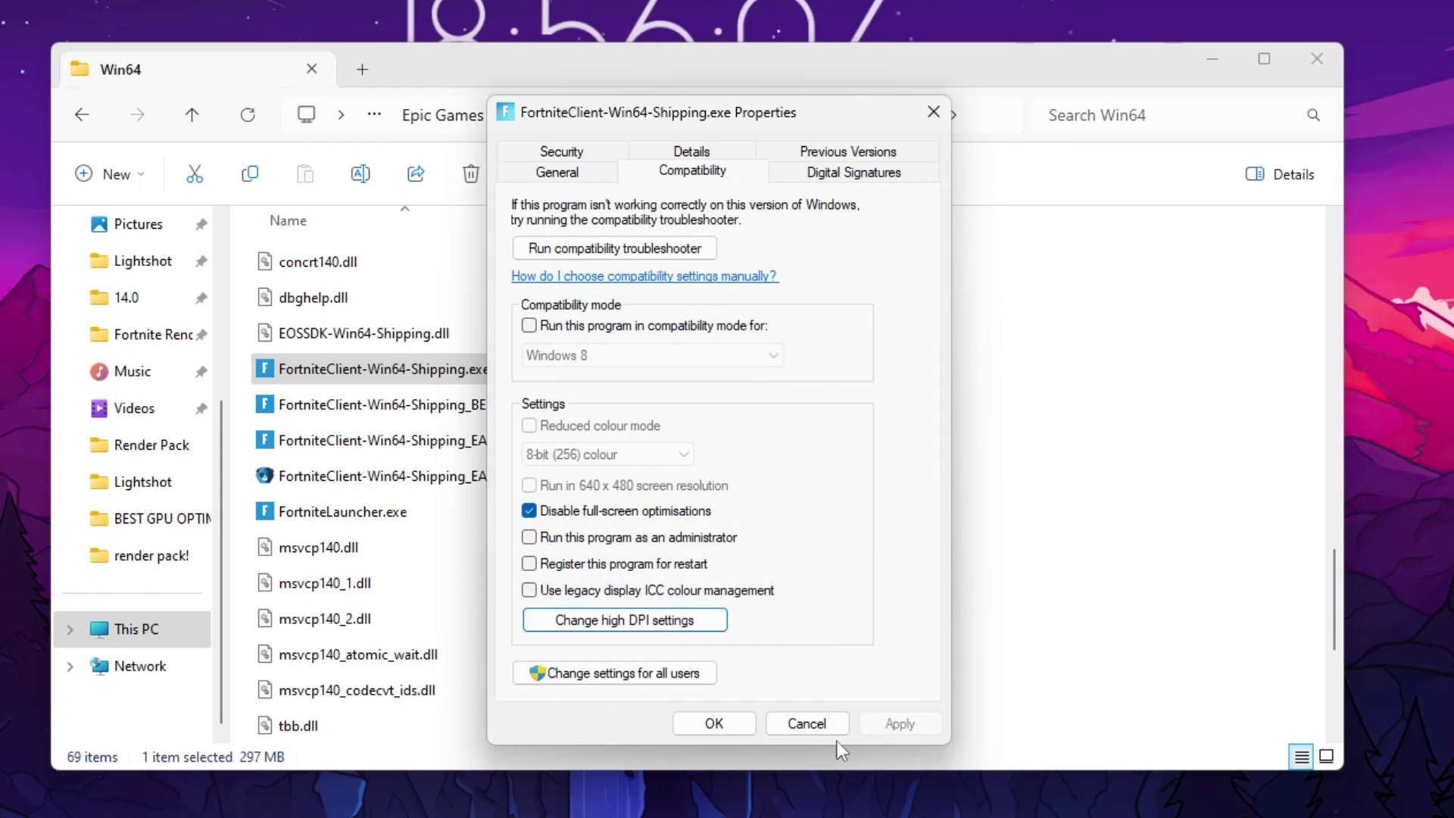
click(715, 723)
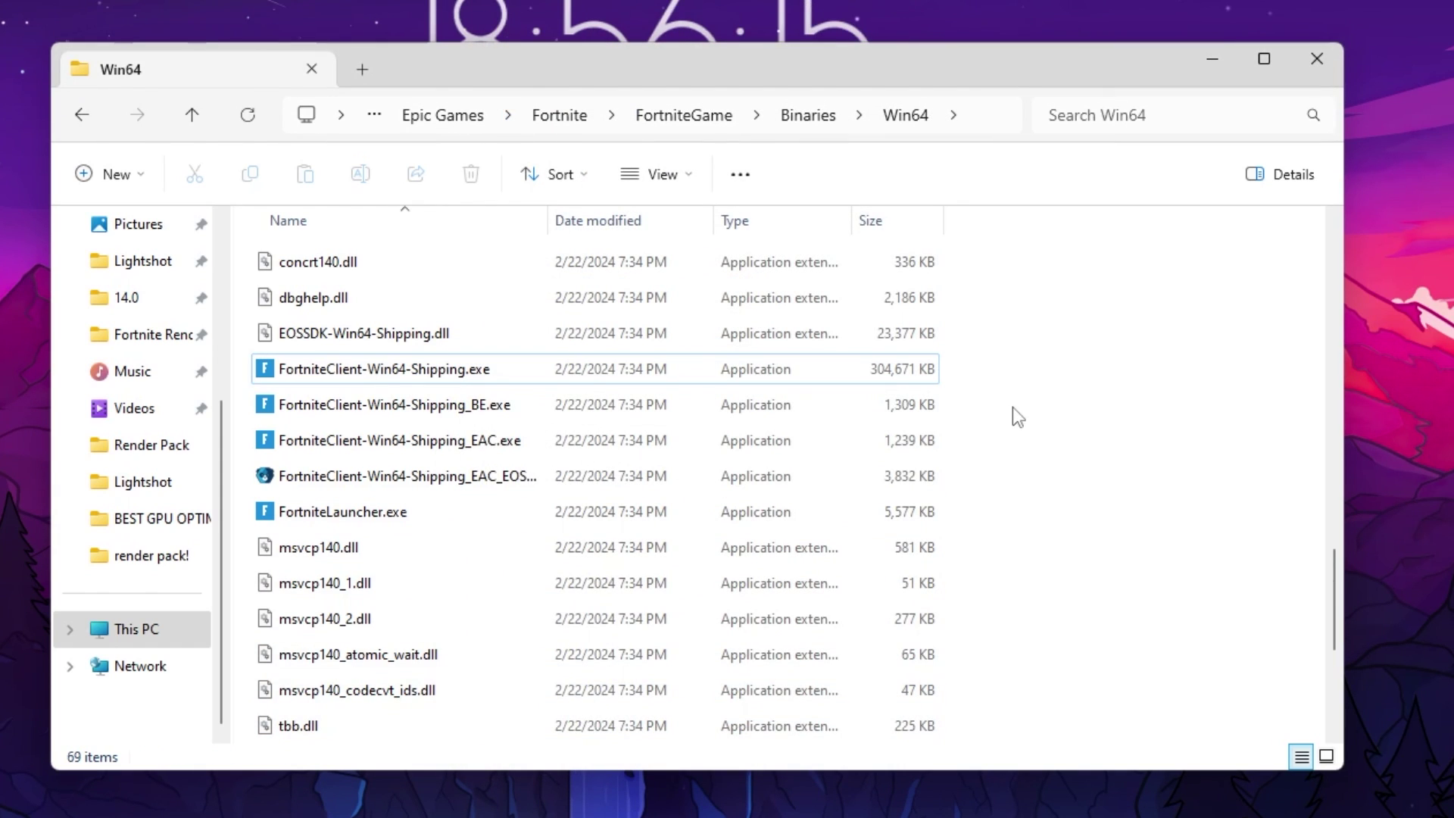
drag(1012, 407, 391, 469)
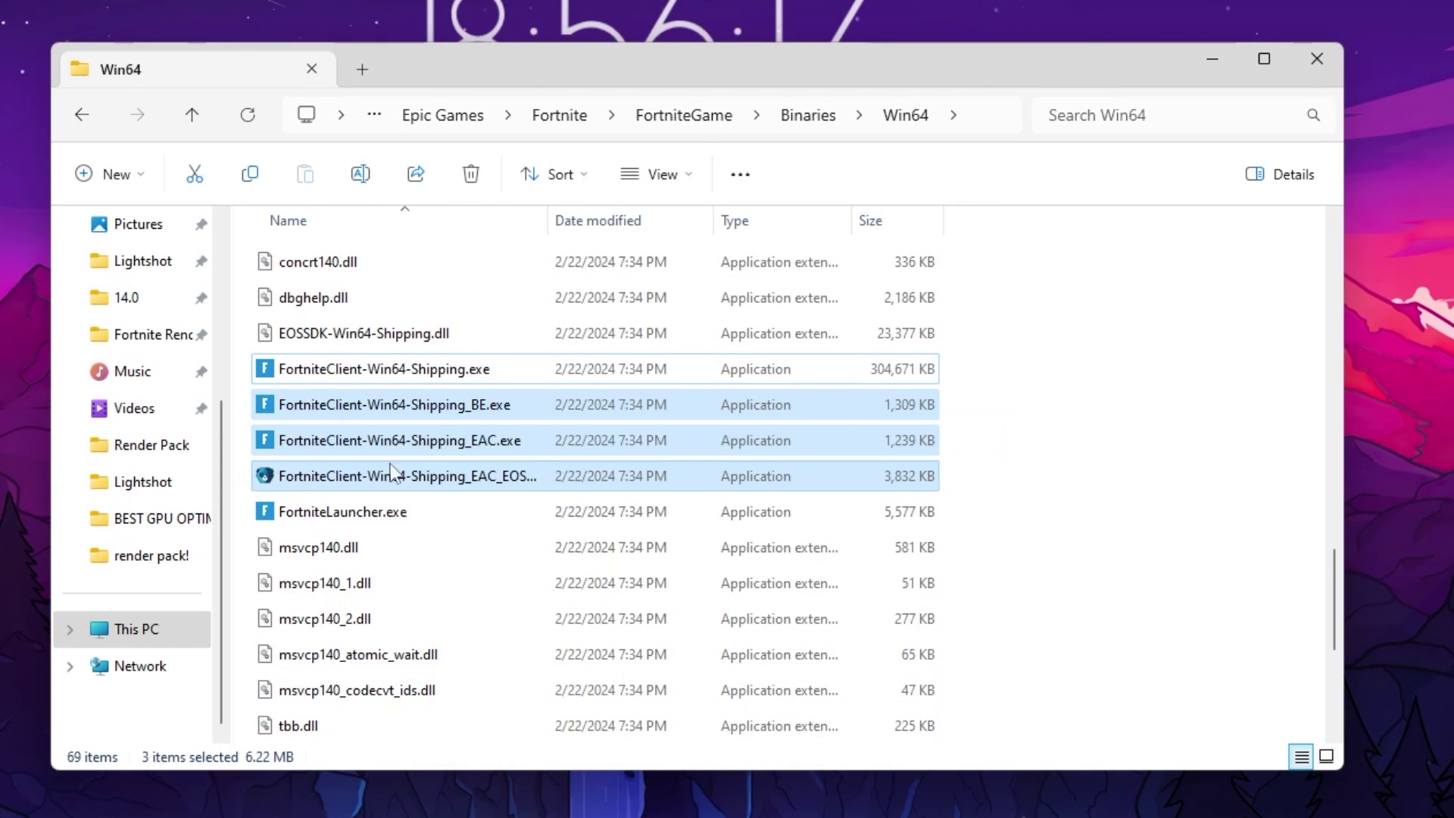
click(1326, 70)
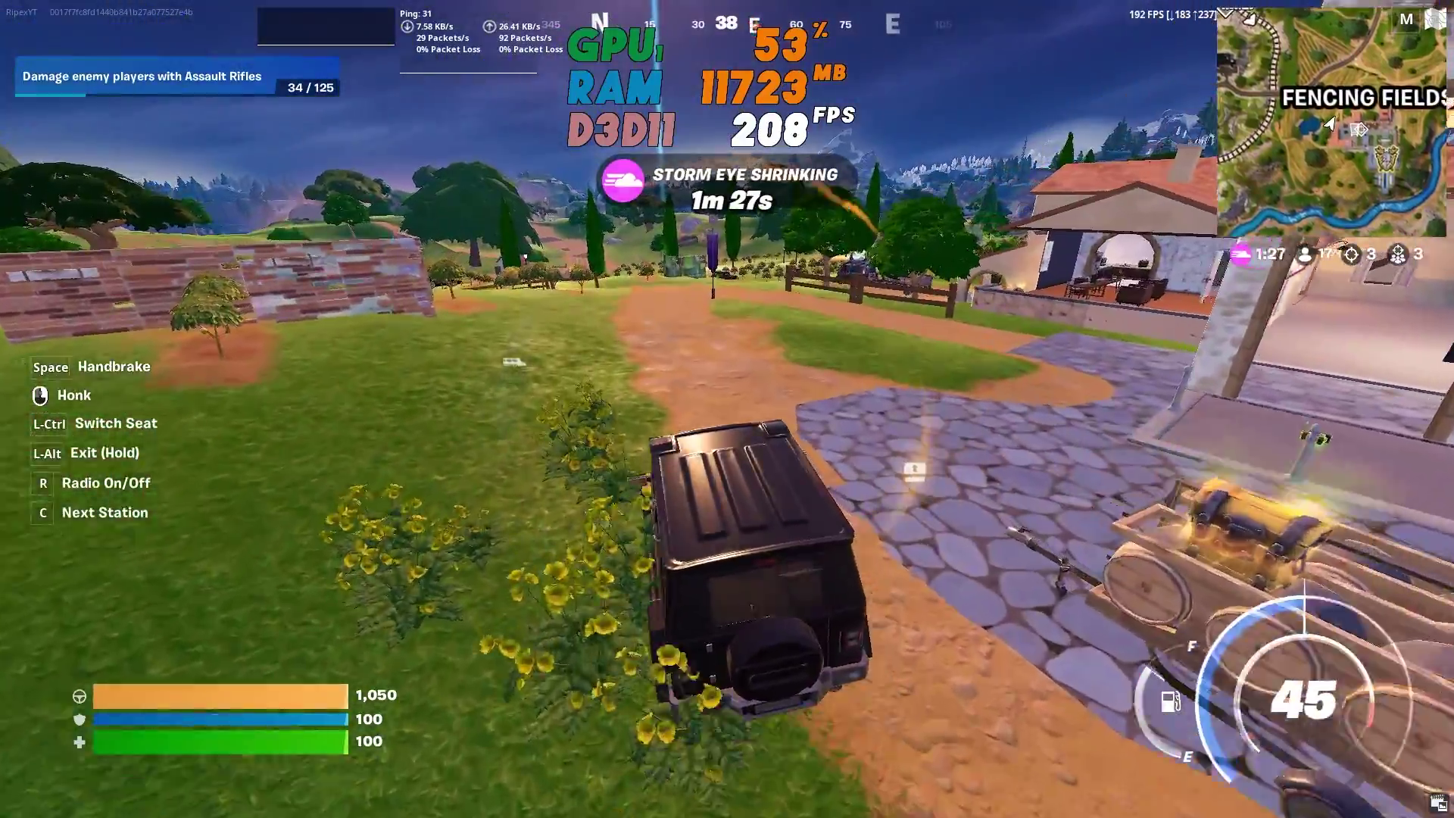
Drive the car along the dirt path, across the field and through the vineyard
key(w)
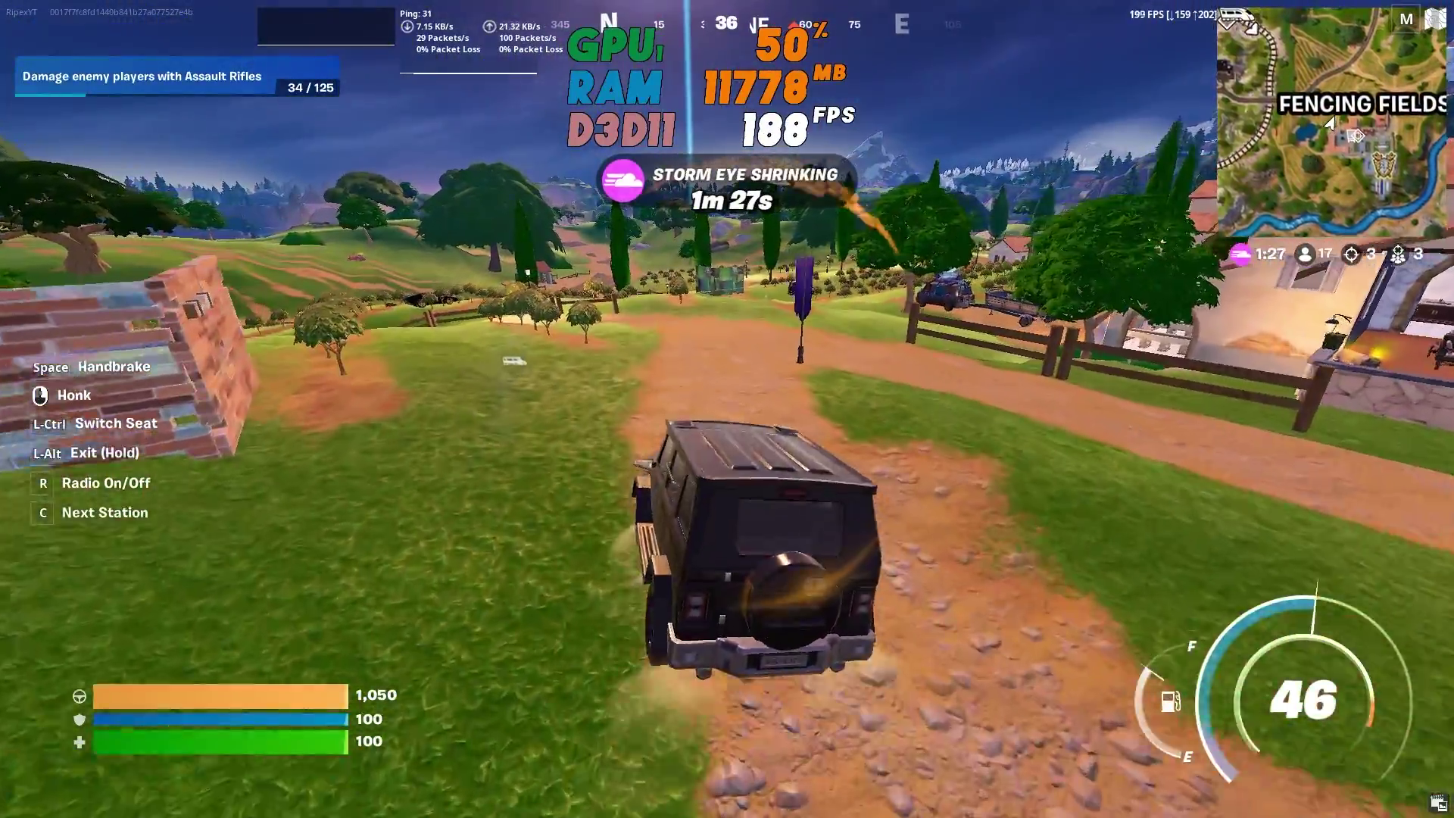
key(w)
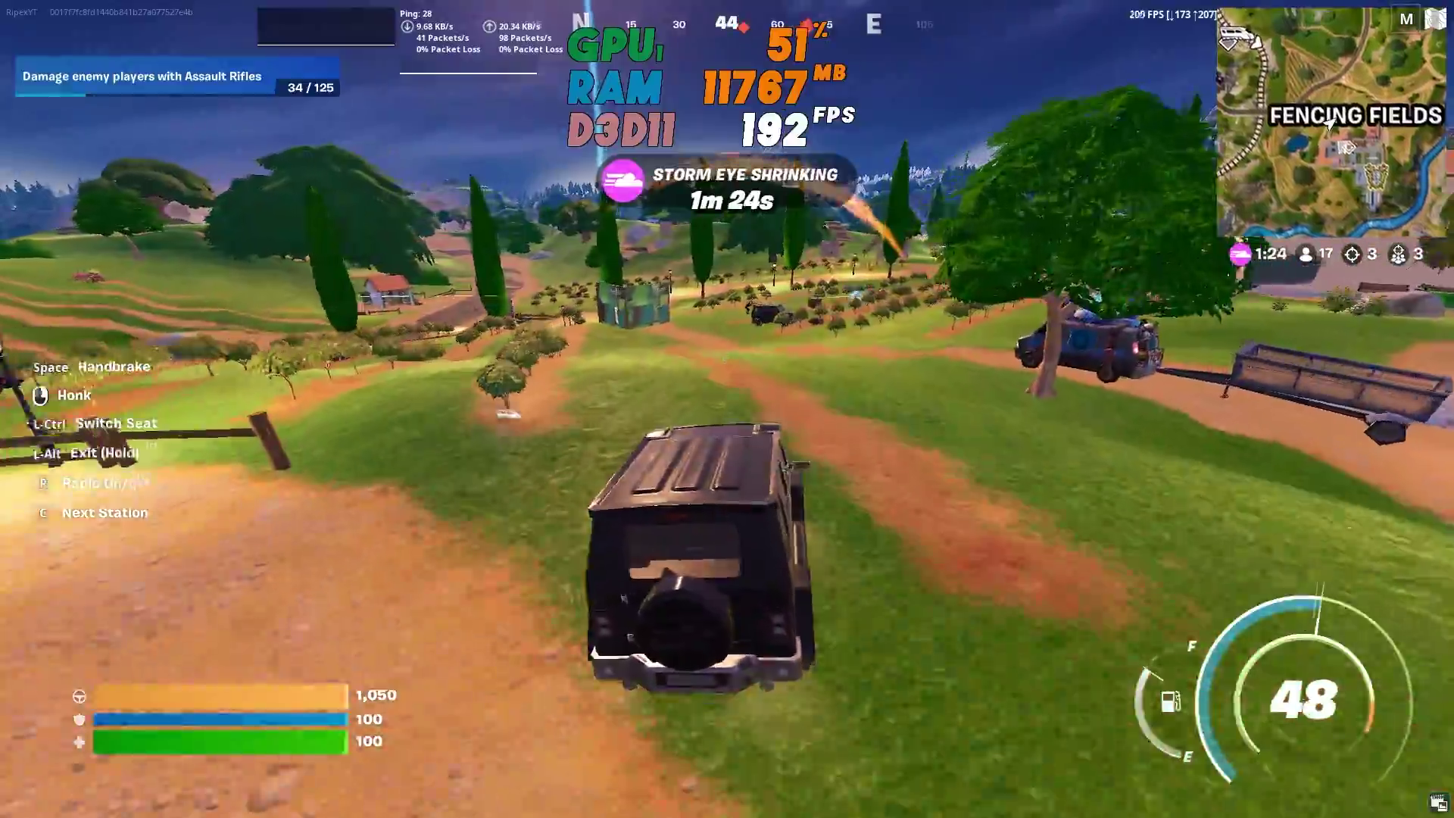
key(w)
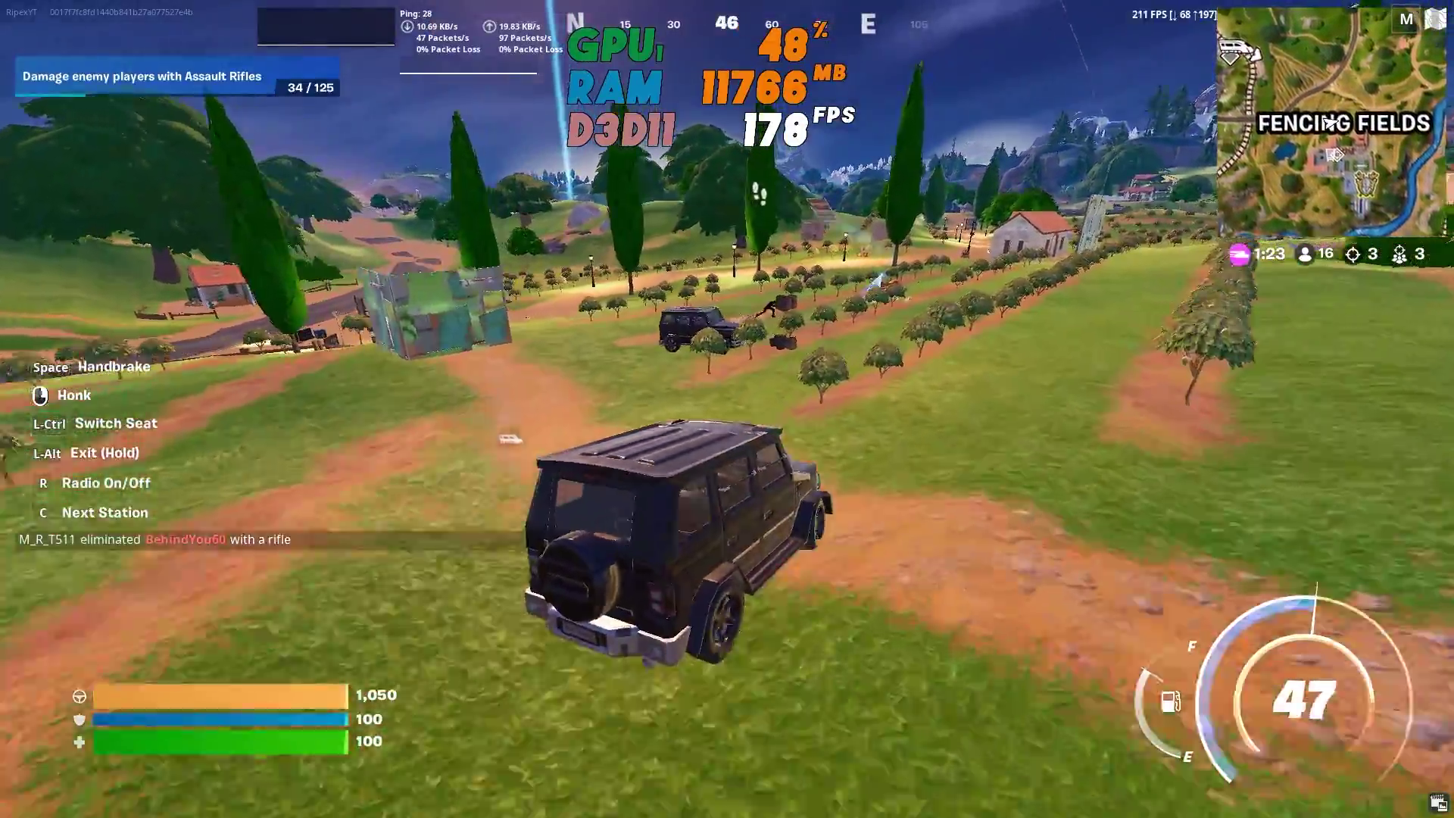